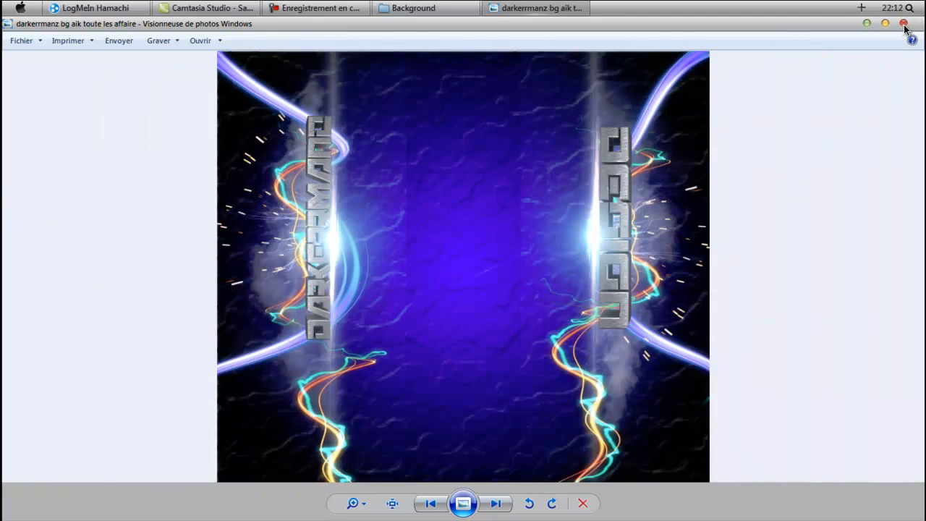
# - Close the previewed background image, browse the other images in the Background folder and close the folder
pyautogui.click(903, 24)
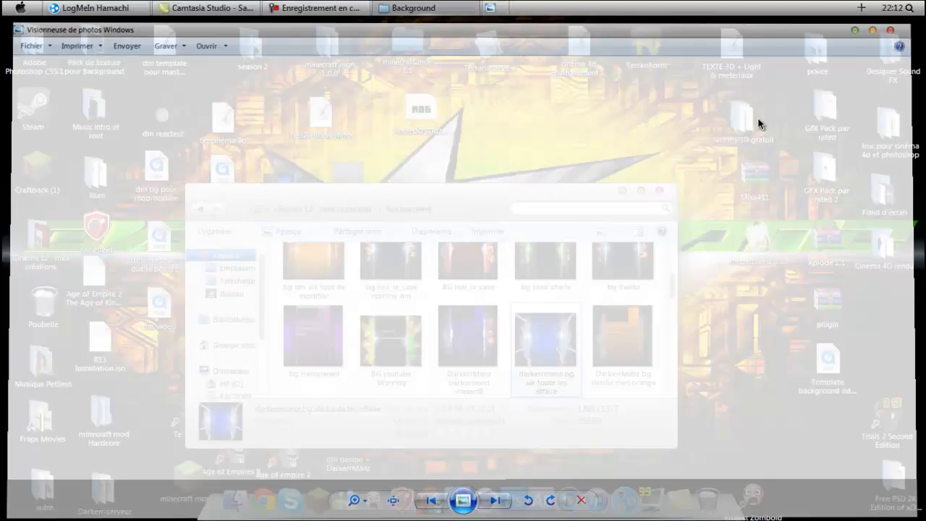
pyautogui.scroll(-3, 568, 279)
pyautogui.scroll(3, 568, 278)
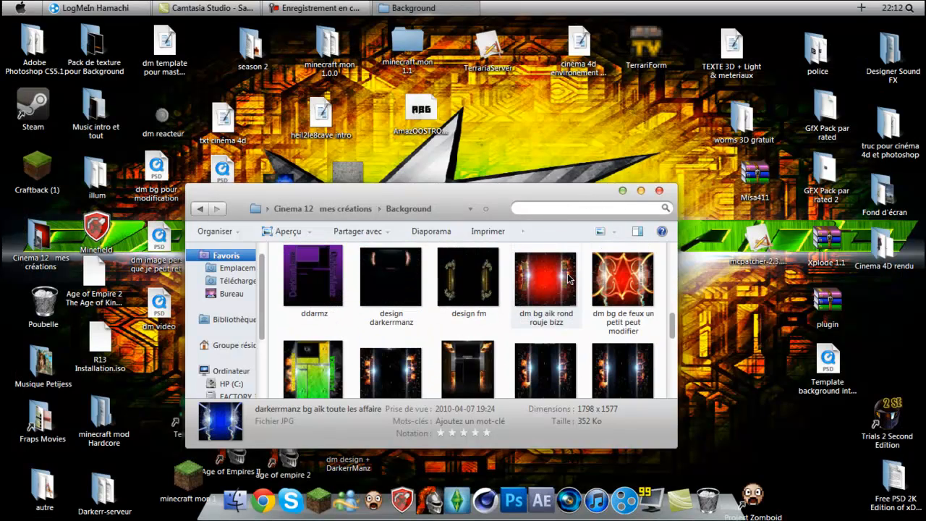
pyautogui.scroll(-3, 564, 288)
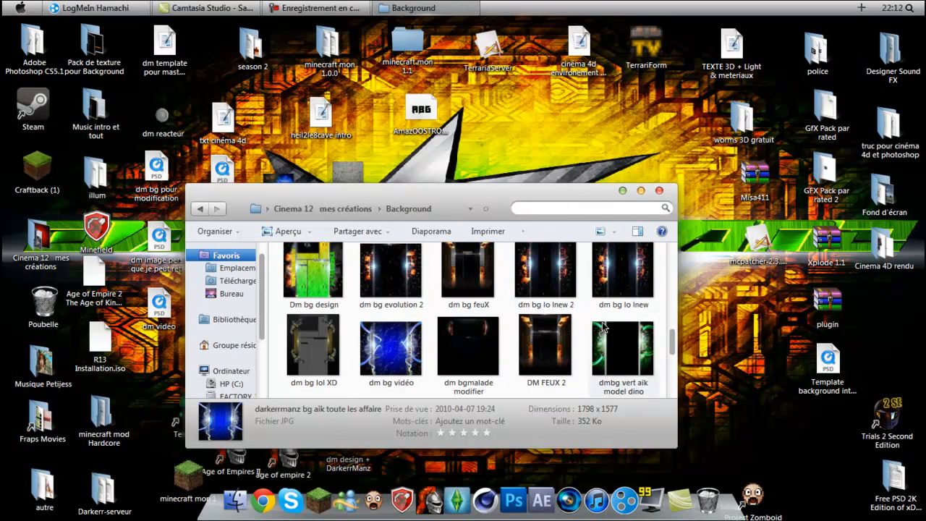
pyautogui.click(659, 191)
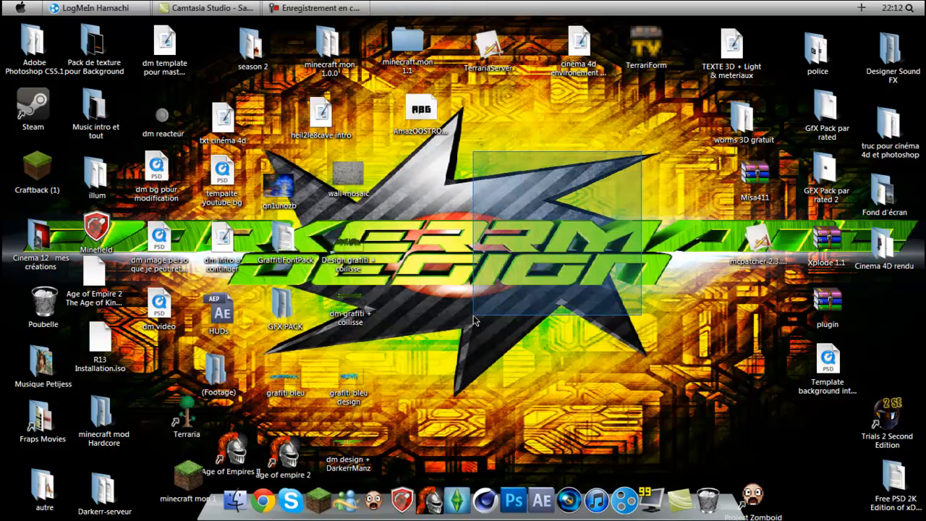
# - View the "Design grafiti + coilisse" image from the desktop and close it
pyautogui.click(354, 299)
pyautogui.moveTo(357, 297); pyautogui.dragTo(352, 304)
pyautogui.click(397, 287)
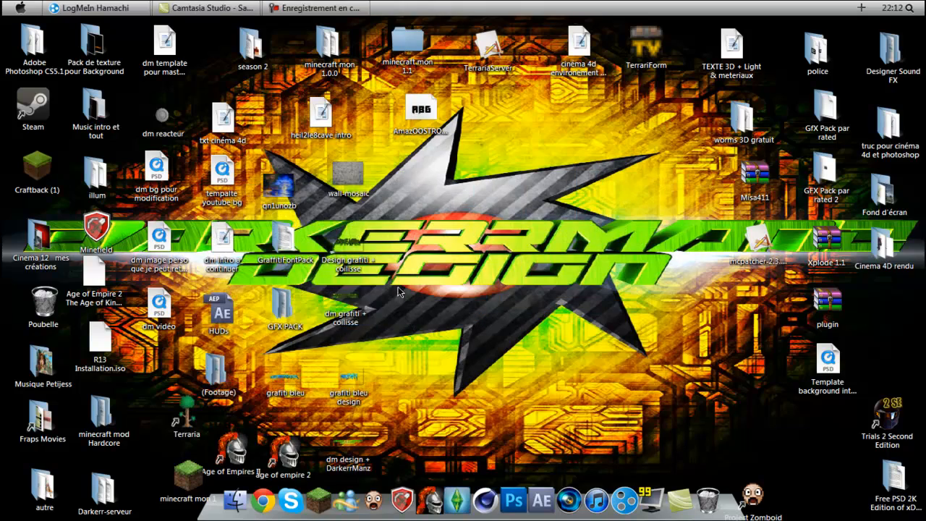
pyautogui.doubleClick(374, 240)
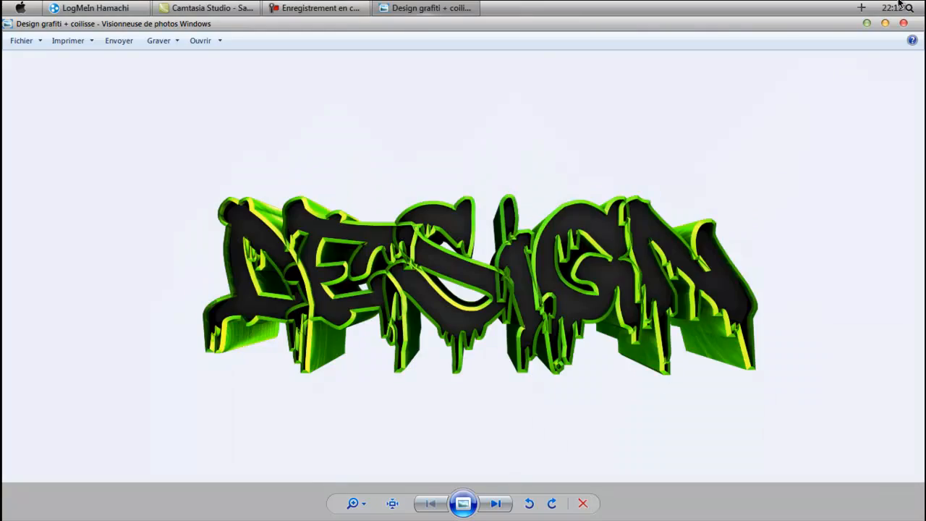
pyautogui.click(903, 24)
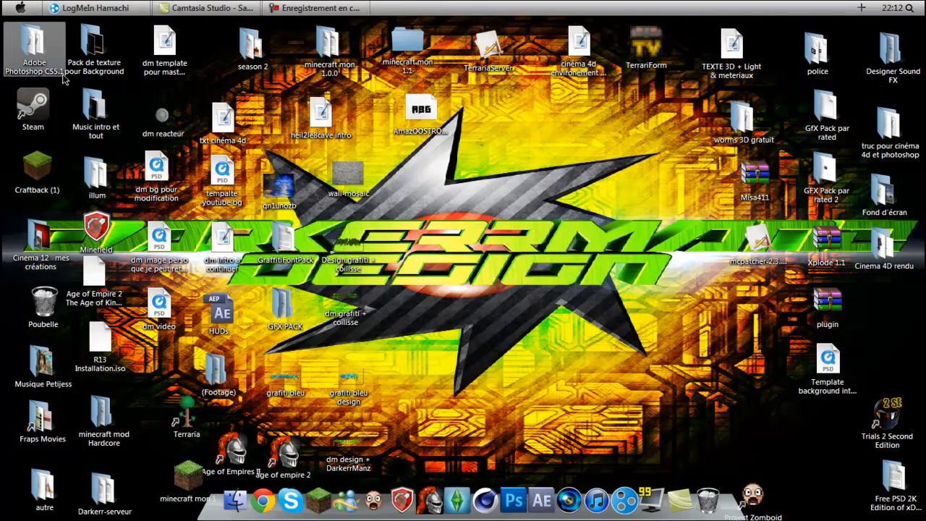
# - Look through the textures in the "Pack de texture pour Background" folder and close it
pyautogui.doubleClick(97, 49)
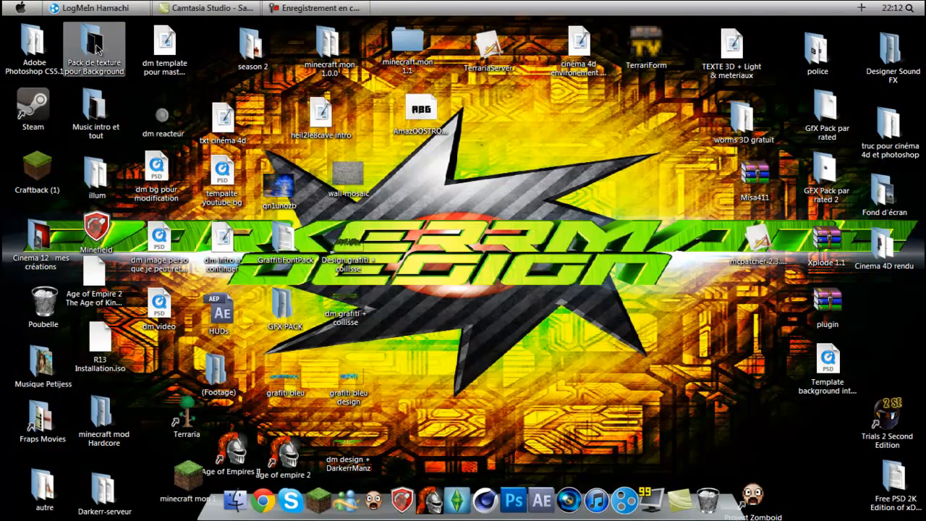
pyautogui.scroll(-1, 388, 320)
pyautogui.scroll(1, 388, 320)
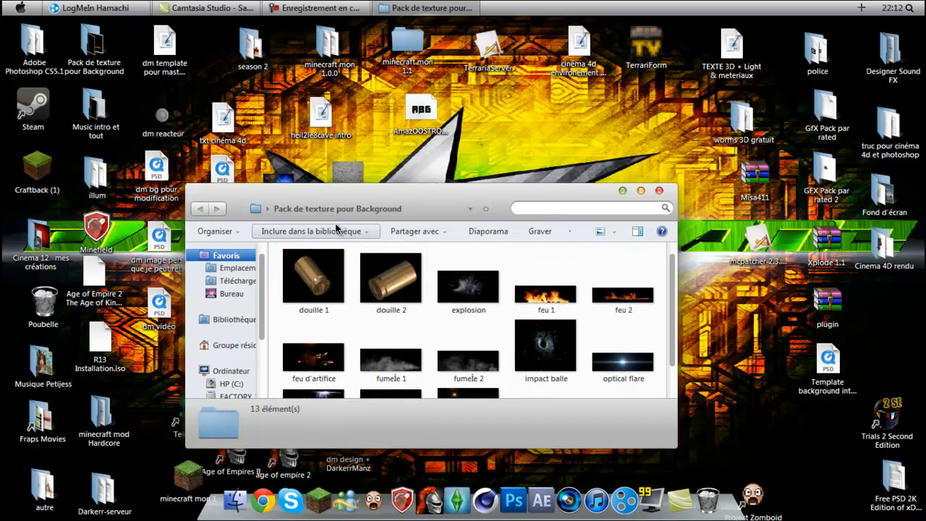
pyautogui.click(659, 190)
# - Browse the Light strokes folder of "GFX Pack par rated" and open its PlasmaStreaks subfolder
pyautogui.doubleClick(824, 112)
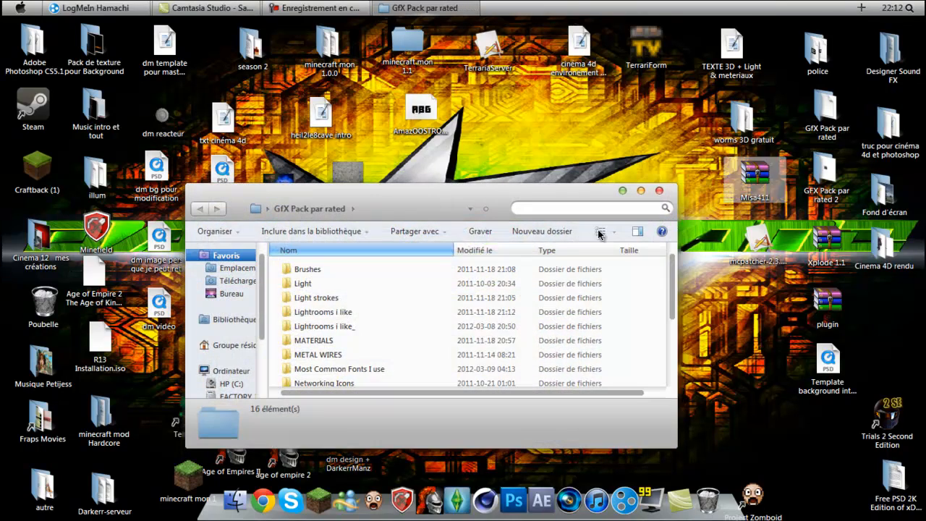
pyautogui.doubleClick(330, 297)
pyautogui.scroll(-5, 475, 297)
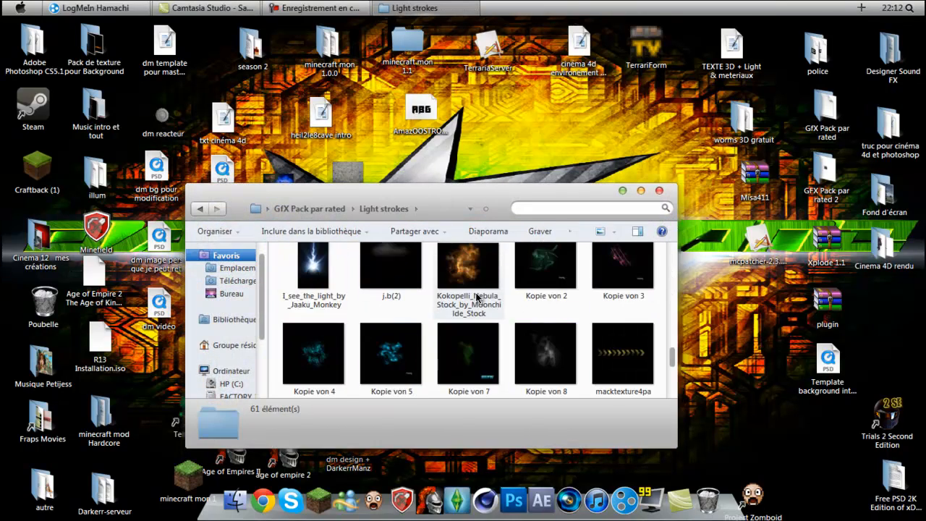
pyautogui.scroll(6, 475, 296)
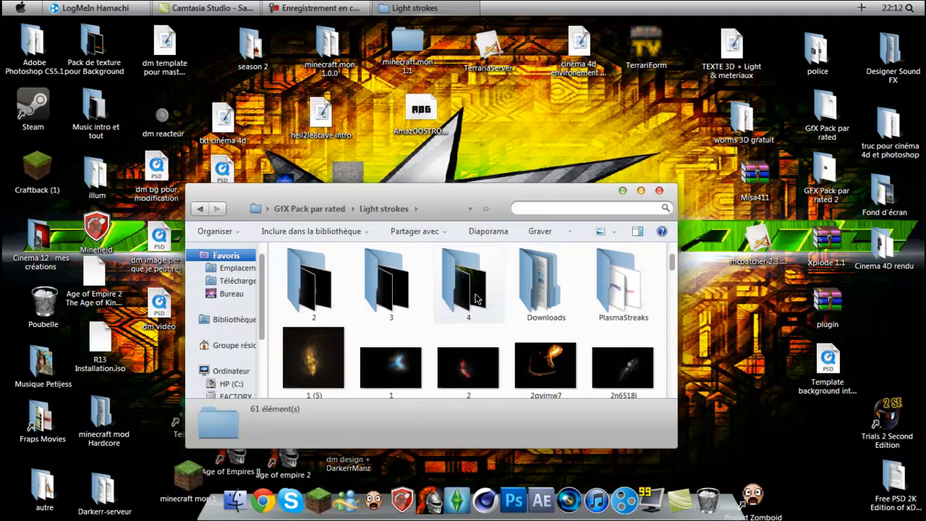
pyautogui.doubleClick(621, 284)
# - Copy light_strokes_v6 into the "Pack de texture pour Background" folder
pyautogui.click(368, 327)
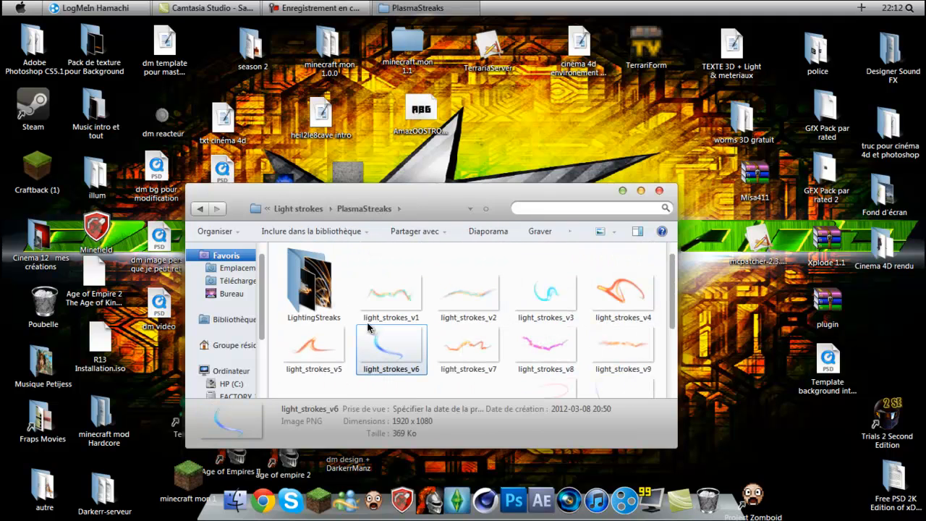
pyautogui.rightClick(407, 345)
pyautogui.click(506, 440)
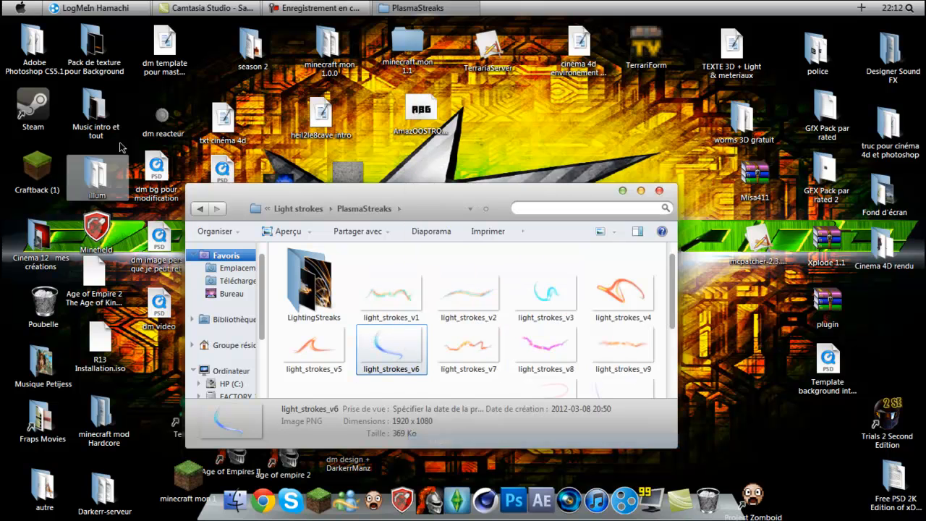
pyautogui.doubleClick(94, 45)
pyautogui.rightClick(293, 314)
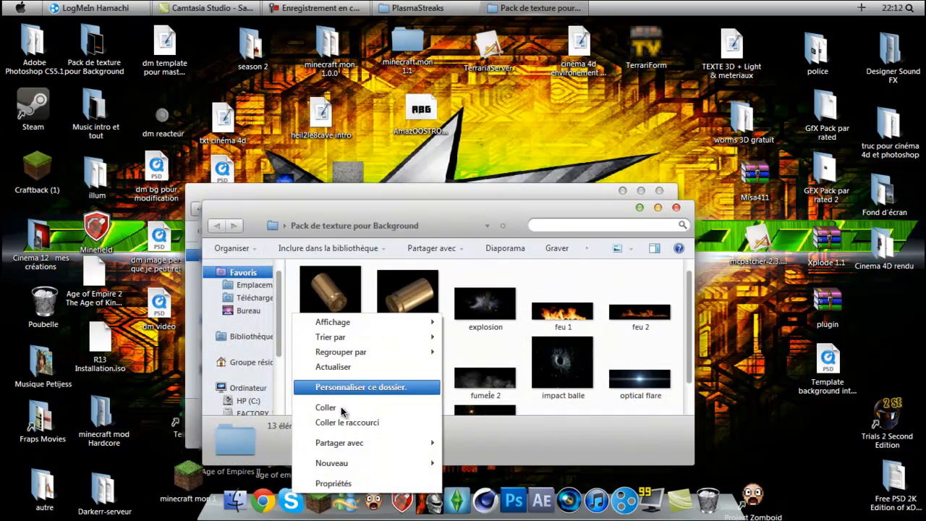
pyautogui.click(342, 407)
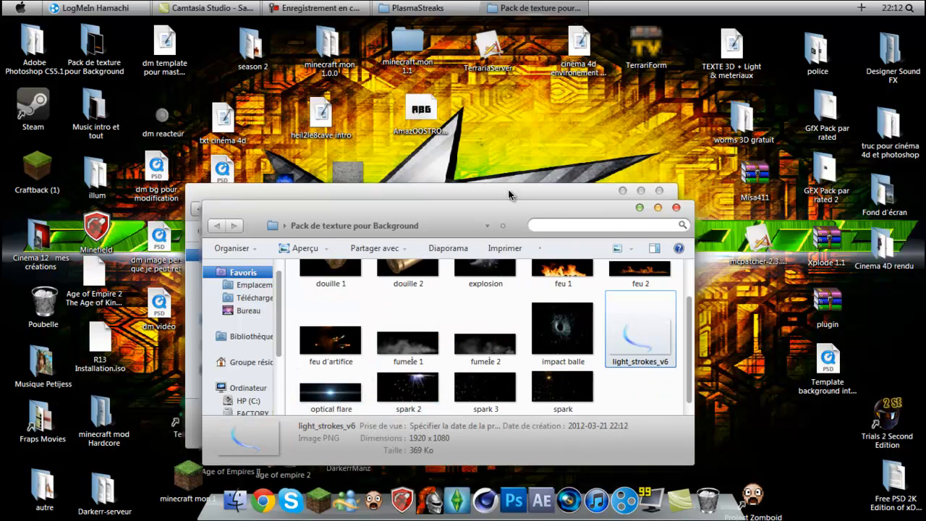
# - Copy light_strokes_v1 from PlasmaStreaks into the "Pack de texture pour Background" folder
pyautogui.moveTo(510, 201); pyautogui.dragTo(522, 322)
pyautogui.click(474, 274)
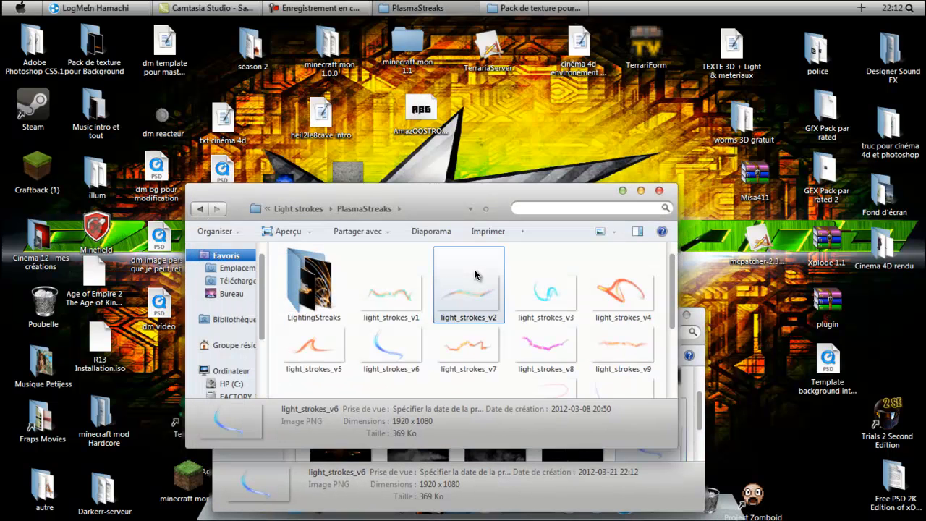
pyautogui.rightClick(407, 293)
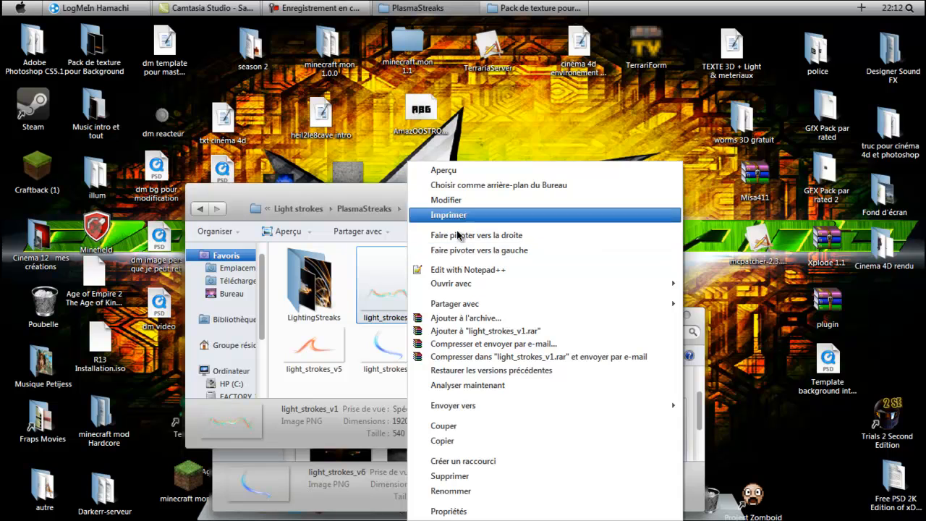
pyautogui.click(466, 426)
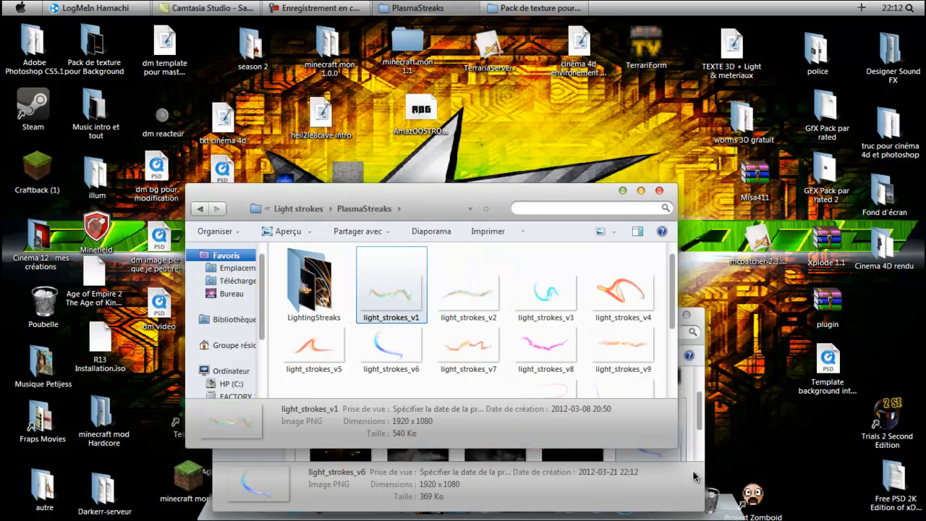
pyautogui.click(694, 476)
pyautogui.rightClick(611, 409)
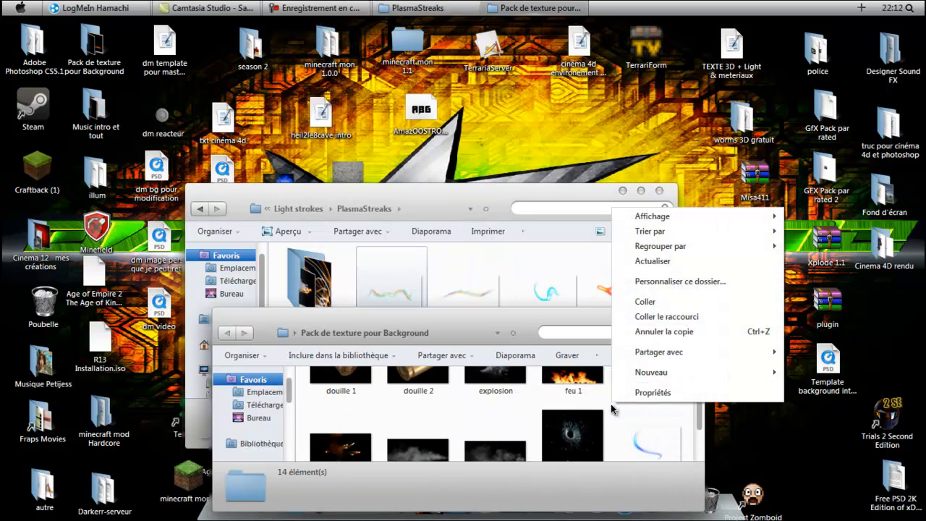
pyautogui.click(651, 301)
# - Enlarge the "Pack de texture pour Background" window to review its textures, and close both open folders
pyautogui.moveTo(626, 321); pyautogui.dragTo(617, 276)
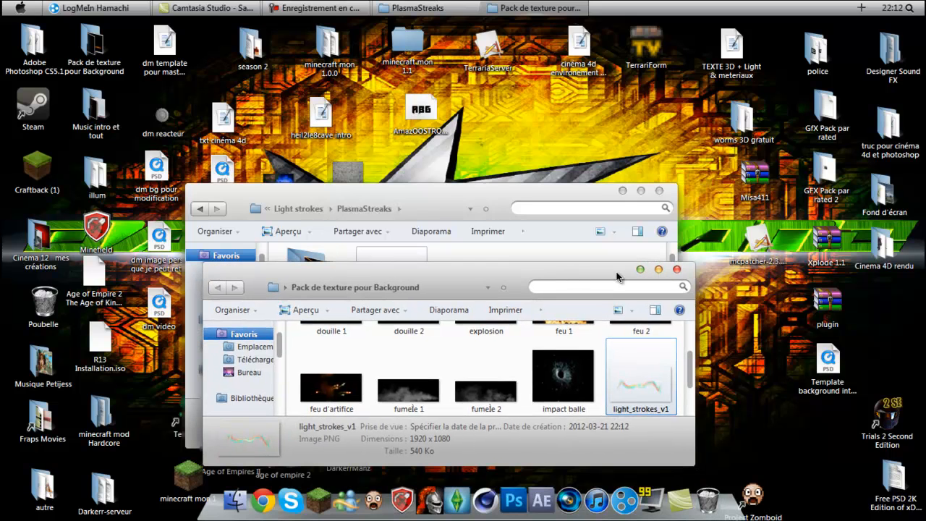
pyautogui.moveTo(606, 467); pyautogui.dragTo(607, 519)
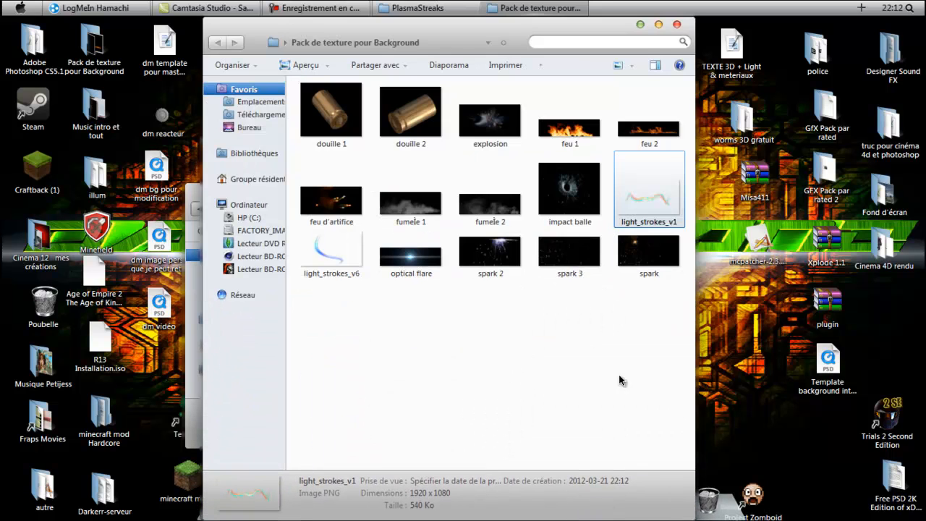
pyautogui.click(641, 26)
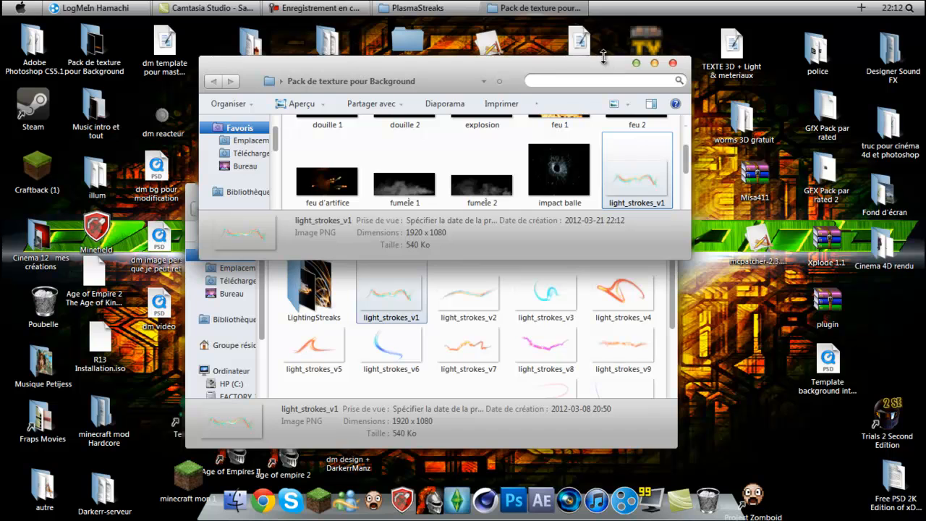
pyautogui.click(671, 63)
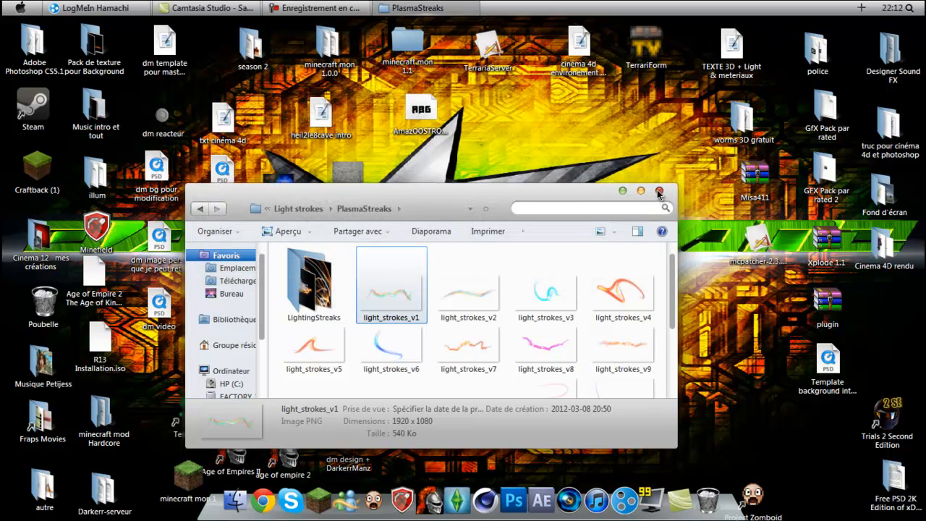
pyautogui.click(658, 191)
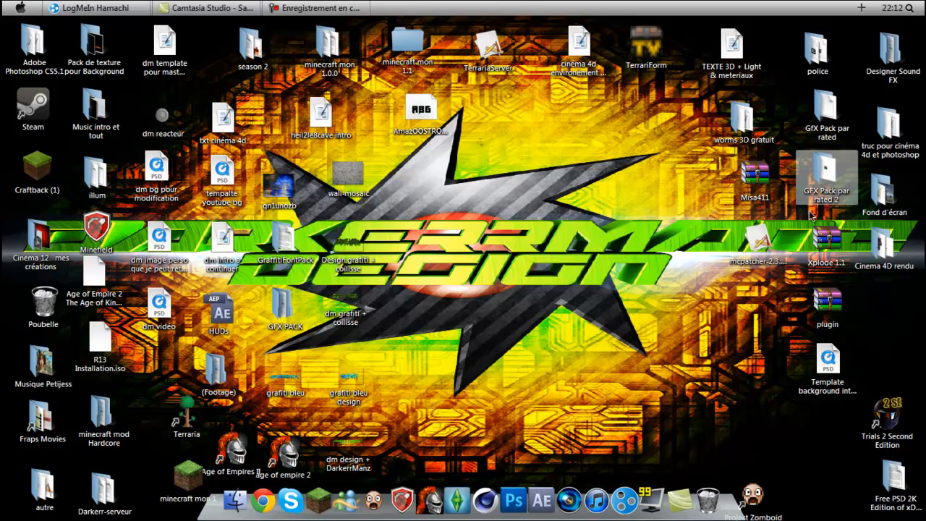
# - View youtube_bacground_template_1 in the "truc pour cinéma 4d et photoshop" folder, and close the image and folder
pyautogui.doubleClick(899, 147)
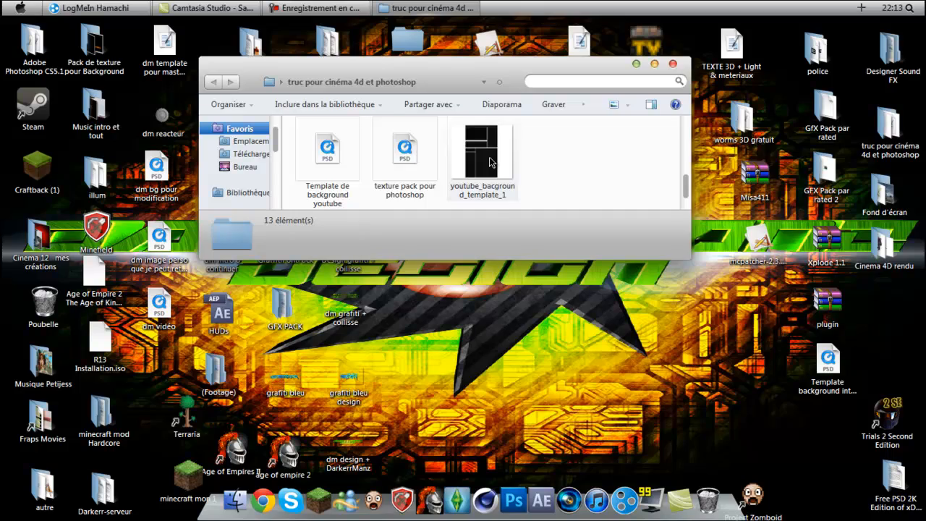
pyautogui.doubleClick(483, 156)
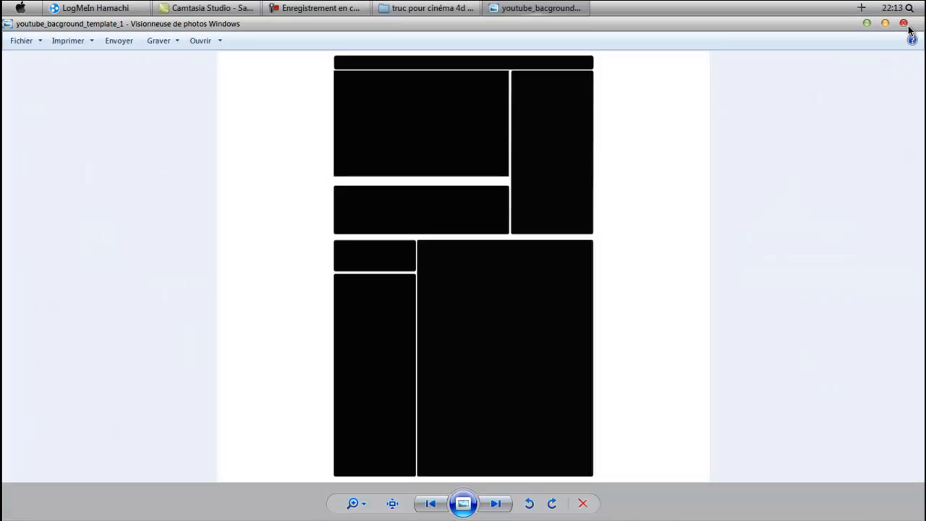
pyautogui.click(903, 24)
pyautogui.click(683, 61)
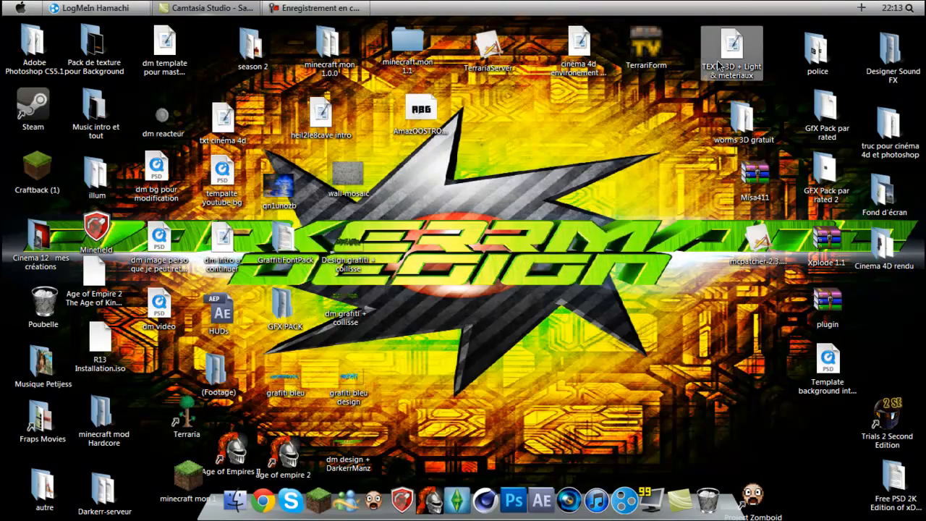
# - Open the desktop project "TEXTE 3D + Light & meteriaux" in CINEMA 4D and dismiss the missing-modules warning
pyautogui.rightClick(719, 65)
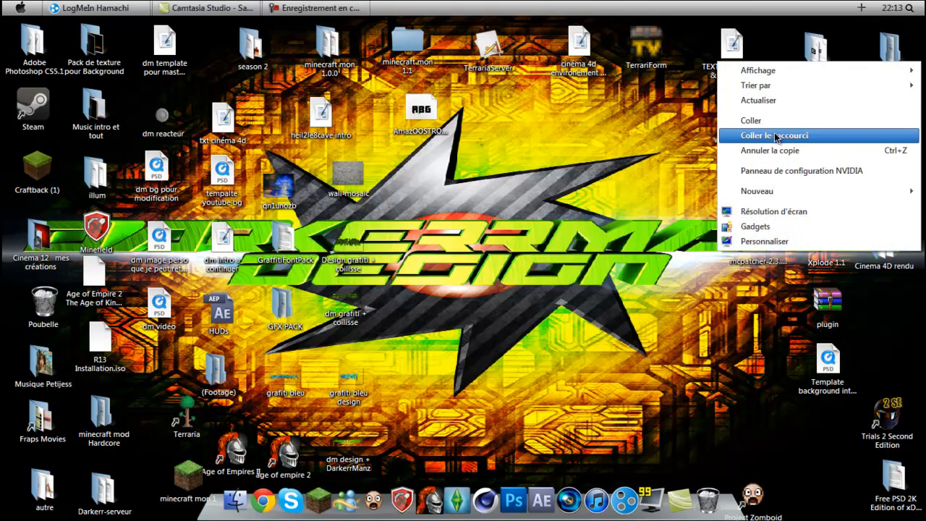
pyautogui.click(742, 52)
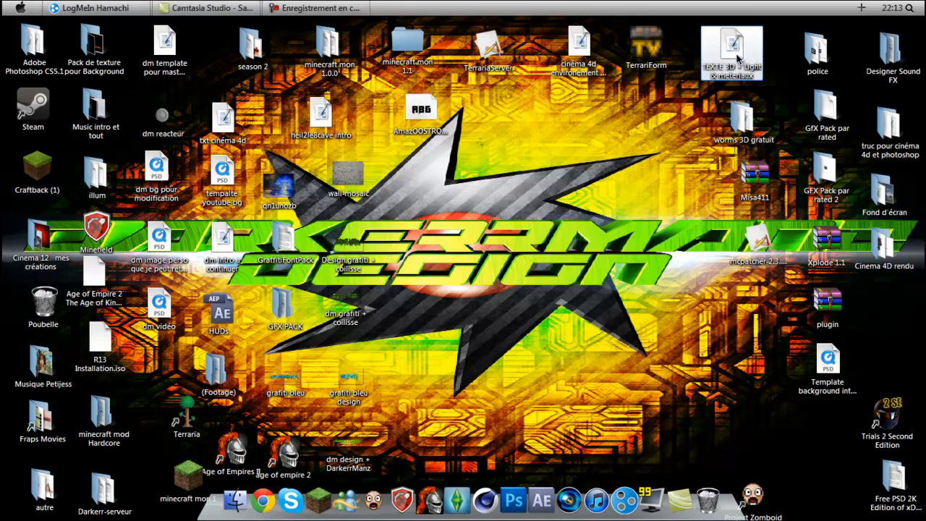
pyautogui.rightClick(738, 59)
pyautogui.click(516, 144)
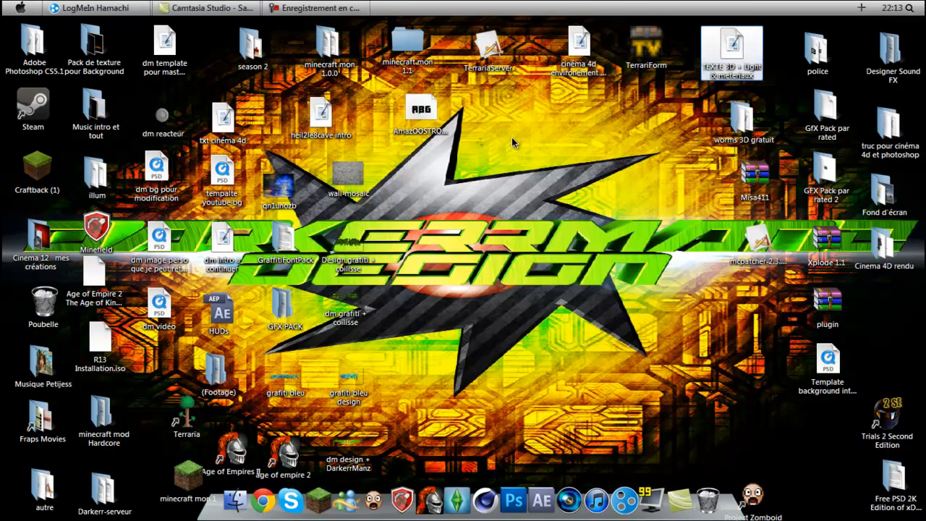
pyautogui.rightClick(738, 75)
pyautogui.moveTo(637, 109)
pyautogui.click(553, 114)
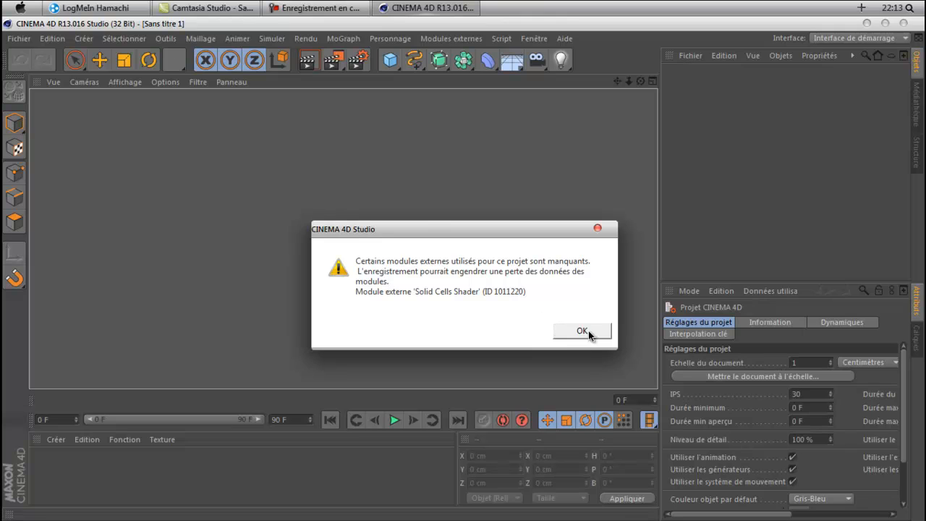
pyautogui.click(582, 330)
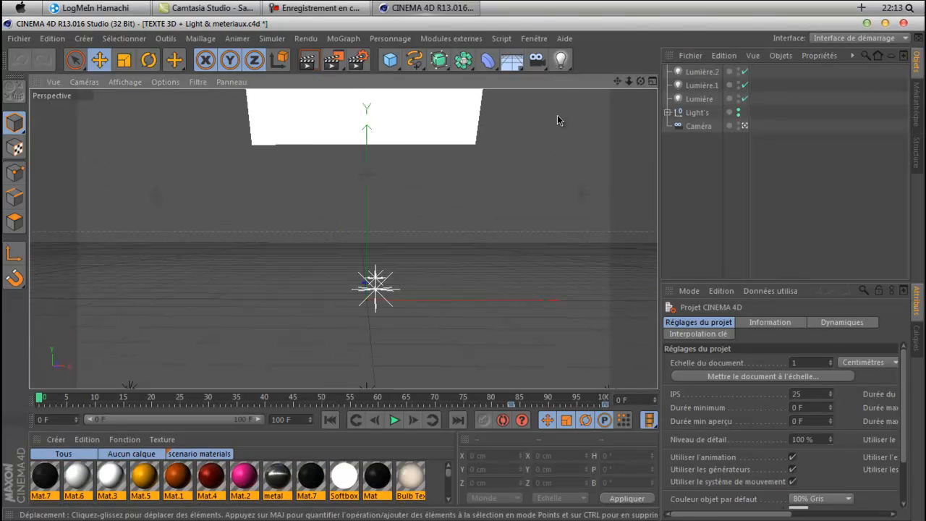
# - Add a MoGraph text object to the scene
pyautogui.moveTo(617, 81); pyautogui.dragTo(461, 269)
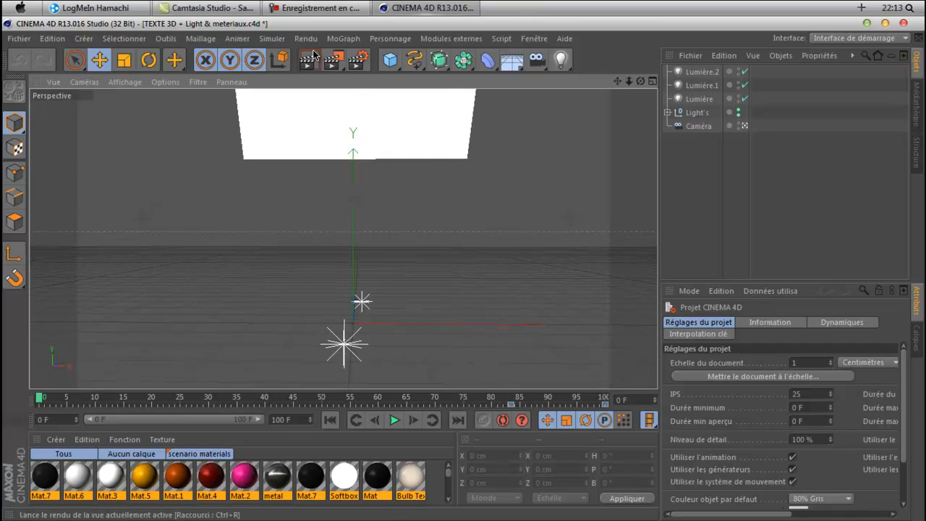
pyautogui.click(344, 39)
pyautogui.click(355, 195)
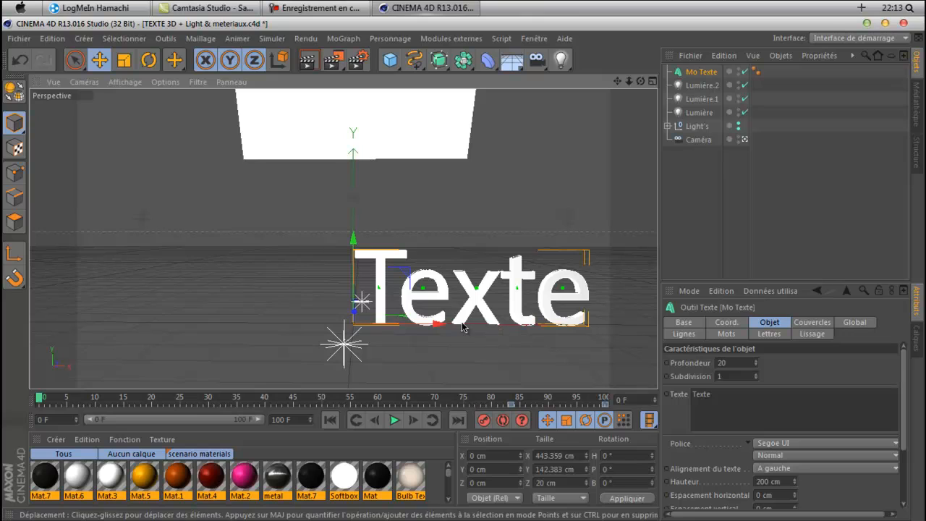
# - Replace the MoGraph text's content with "Stumpite" and move the object along X to about -369 cm
pyautogui.moveTo(463, 327); pyautogui.dragTo(341, 386)
pyautogui.moveTo(732, 393); pyautogui.dragTo(674, 397)
pyautogui.press('BackSpace')
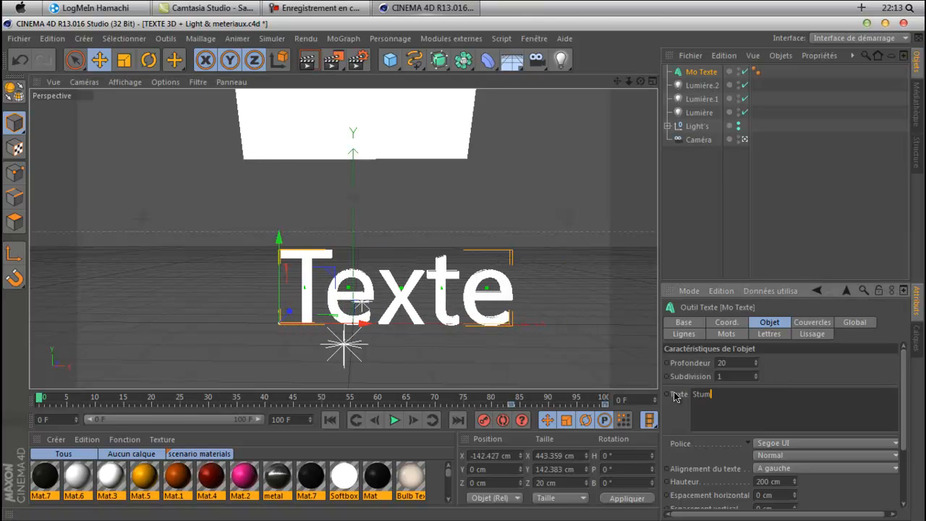
pyautogui.click(576, 220)
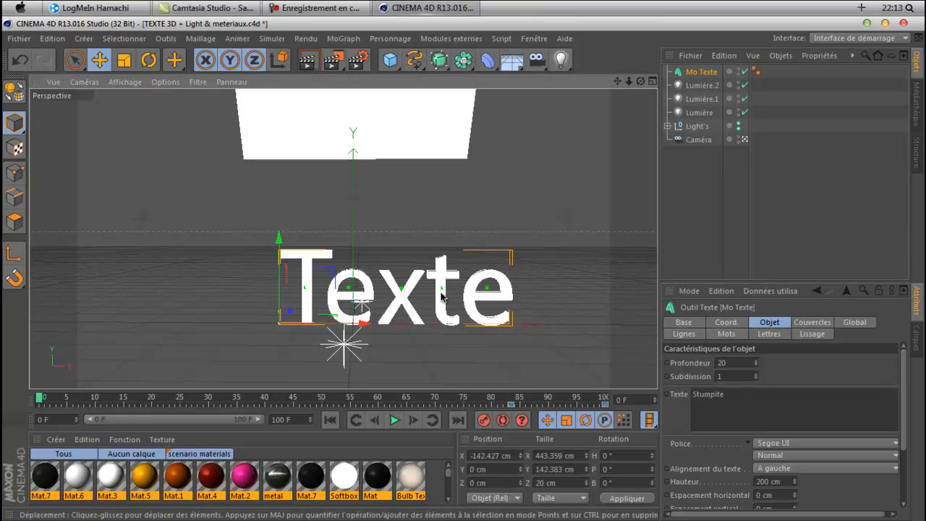
pyautogui.click(438, 292)
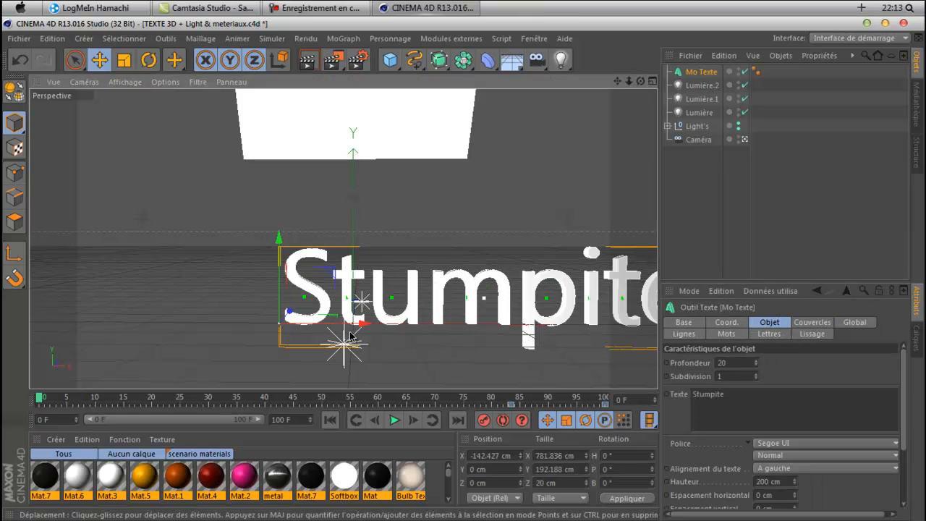
pyautogui.moveTo(354, 329); pyautogui.dragTo(224, 338)
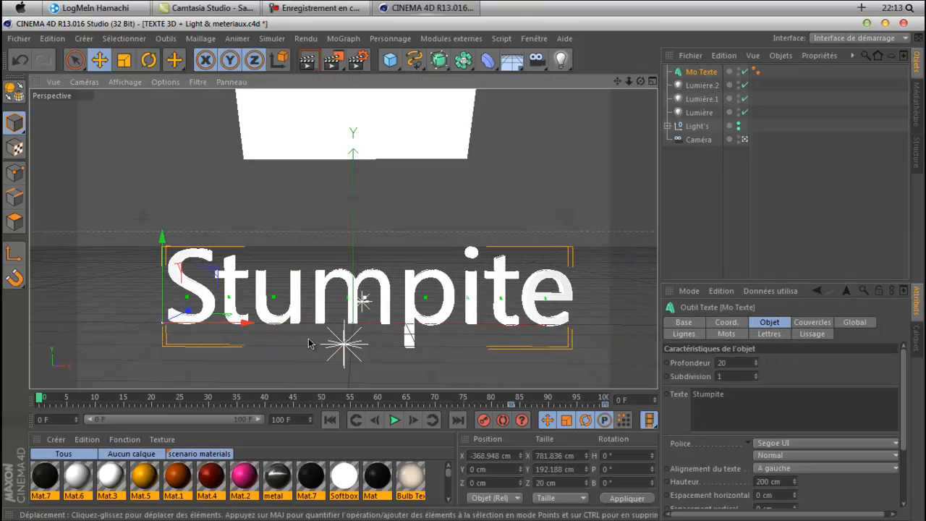
# - Set the text object's depth to 100 and its font to Wildcard Italic
pyautogui.click(732, 364)
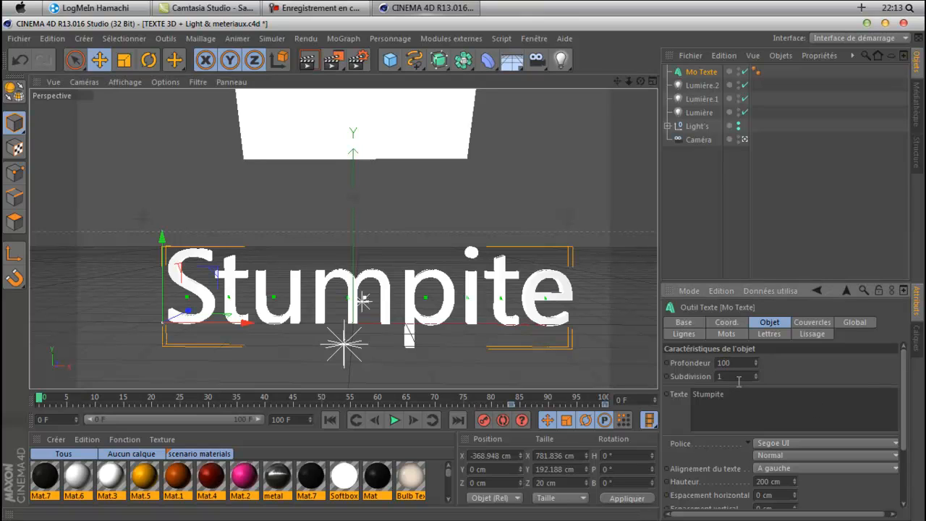
pyautogui.press('Return')
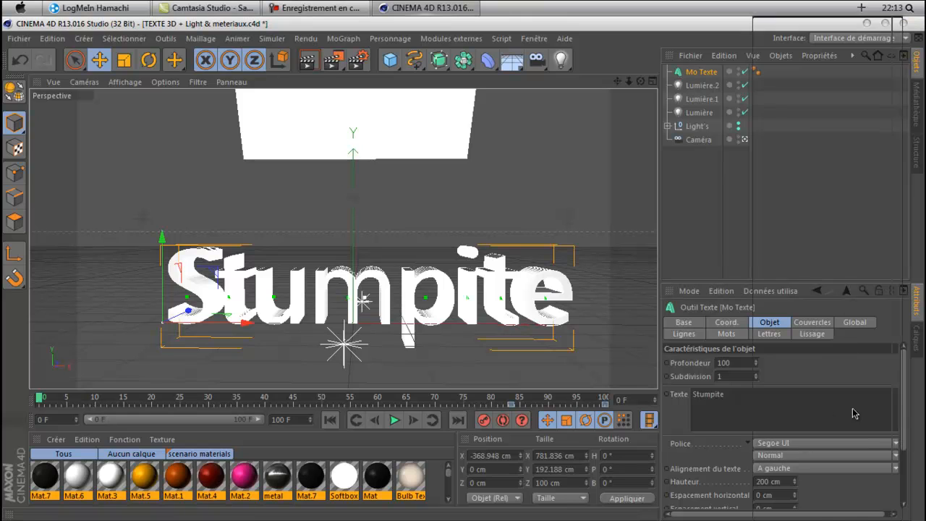
pyautogui.click(832, 442)
pyautogui.scroll(-8, 861, 426)
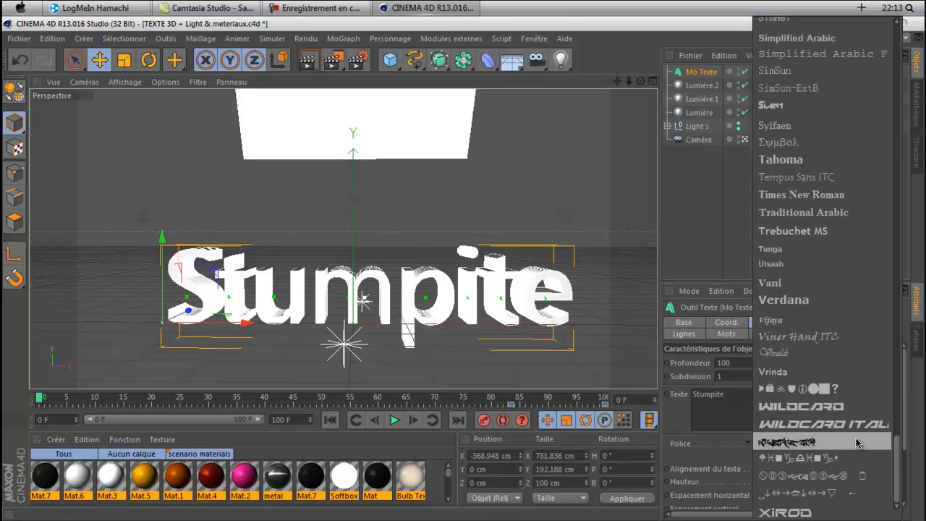
pyautogui.click(860, 425)
# - Set the text's X size to 1000 cm and move it to about X -527 cm, Y 97 cm
pyautogui.moveTo(248, 323); pyautogui.dragTo(213, 323)
pyautogui.click(559, 457)
pyautogui.press('BackSpace')
pyautogui.press('BackSpace')
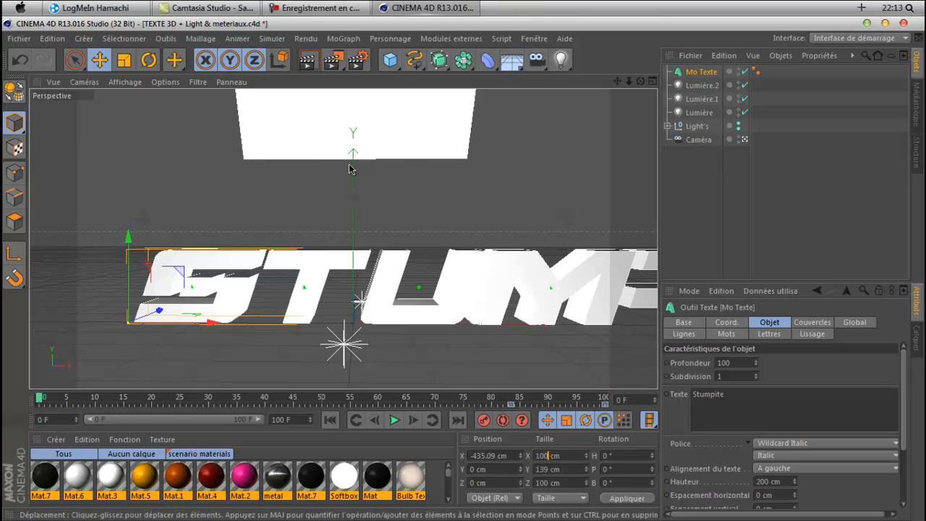
pyautogui.write('1000')
pyautogui.press('Return')
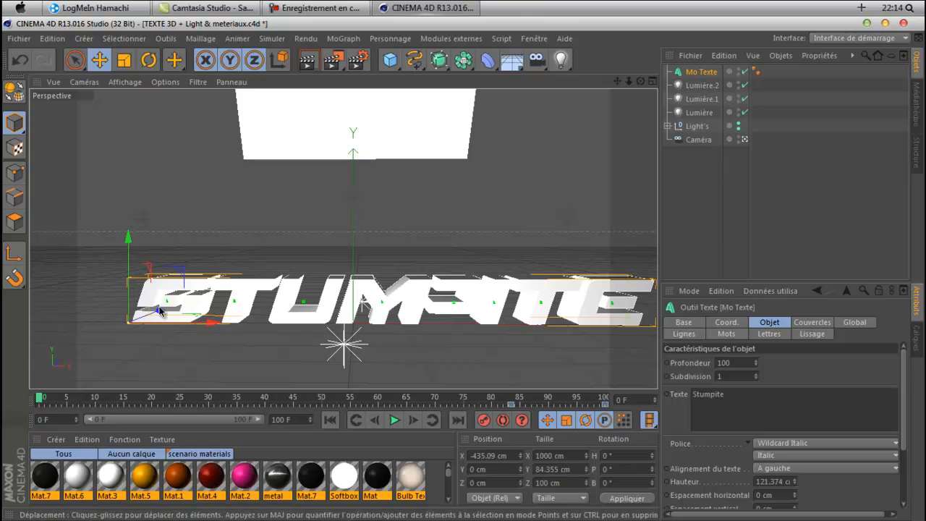
pyautogui.moveTo(159, 311); pyautogui.dragTo(141, 291)
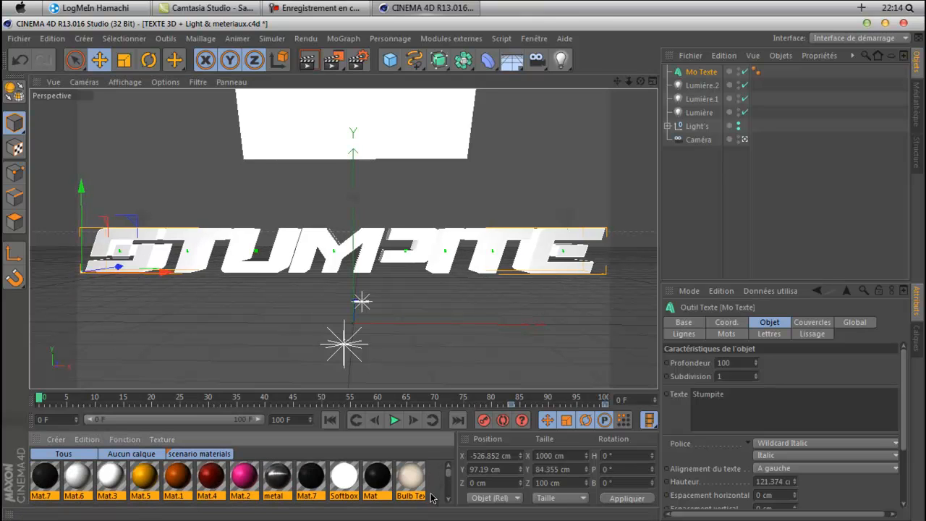
# - Apply the metal material to the Stumpite text and deselect the object
pyautogui.click(275, 497)
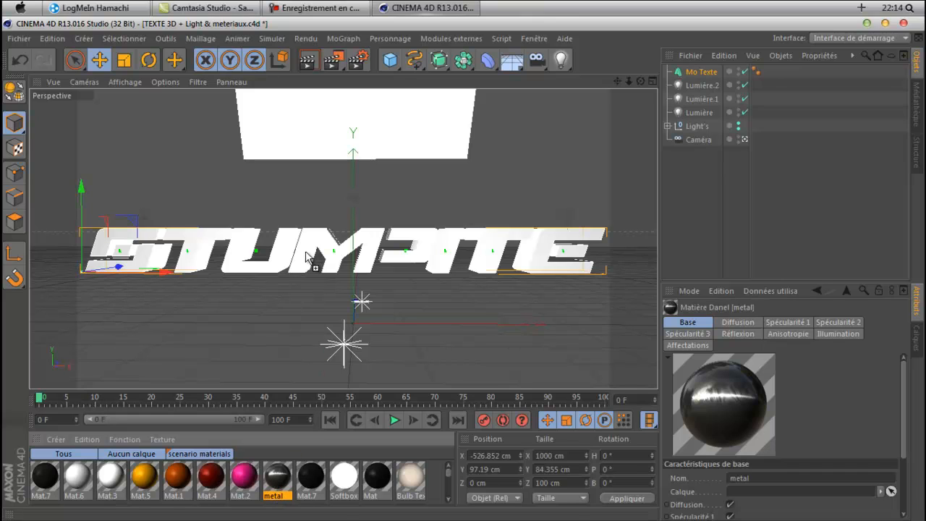
pyautogui.moveTo(305, 256); pyautogui.dragTo(304, 259)
pyautogui.click(254, 324)
pyautogui.click(287, 253)
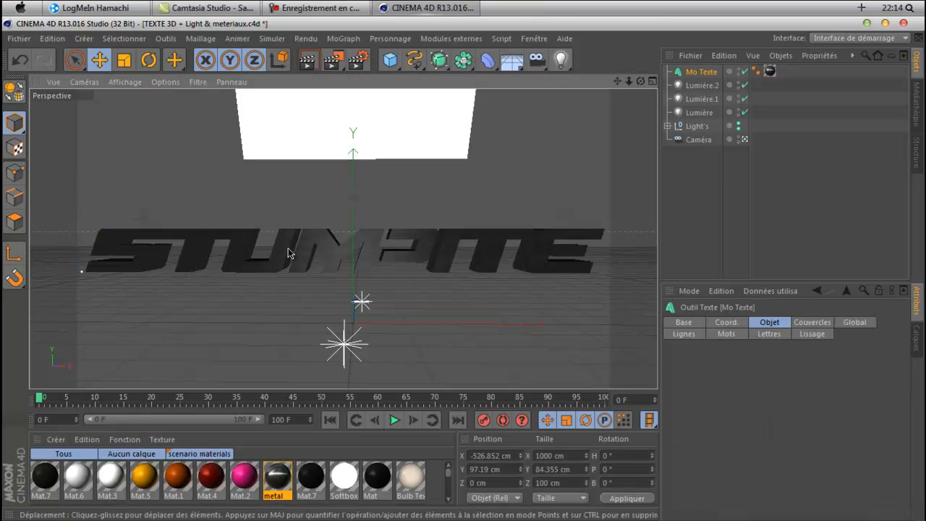
pyautogui.click(318, 217)
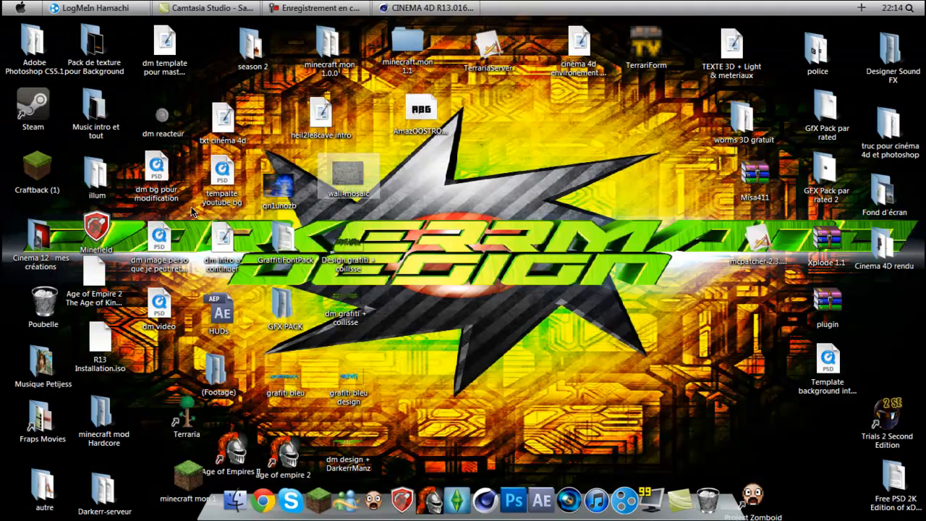
# - Browse the "Image perso" and "texte" subfolders of the desktop folder "Cinema 12 mes créations" for earlier text designs
pyautogui.doubleClick(40, 237)
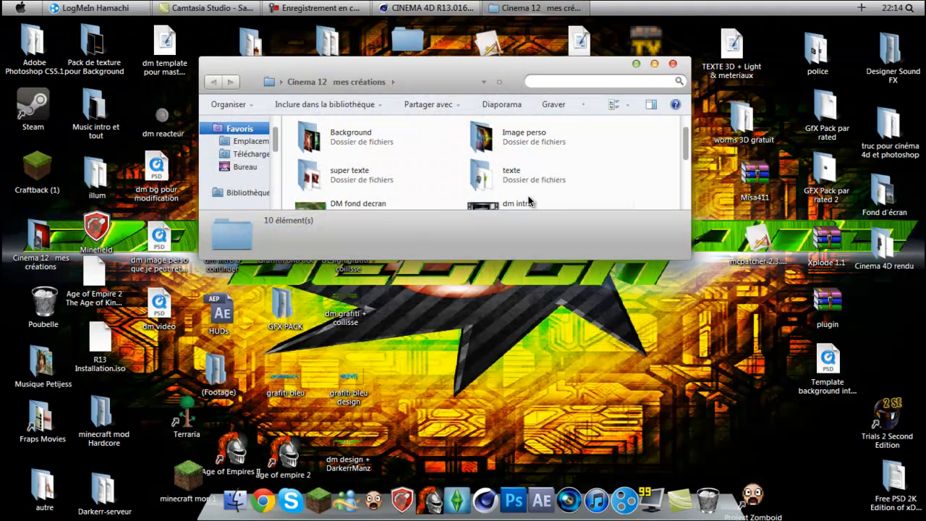
pyautogui.doubleClick(541, 138)
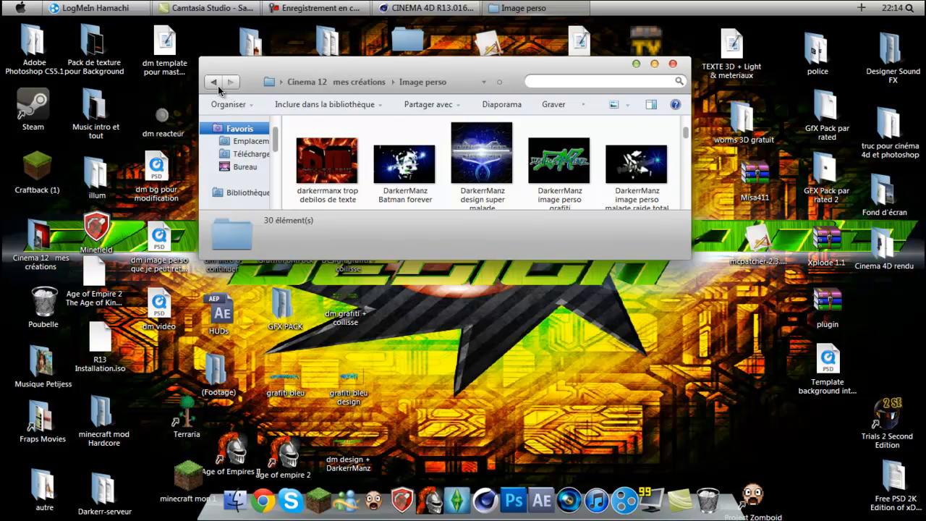
pyautogui.click(217, 84)
pyautogui.scroll(1, 506, 159)
pyautogui.doubleClick(538, 146)
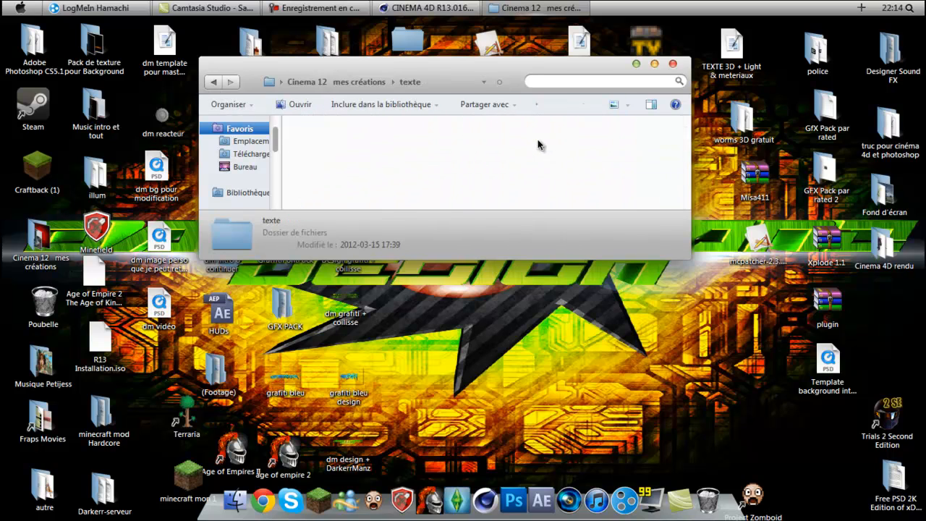
pyautogui.scroll(-4, 434, 168)
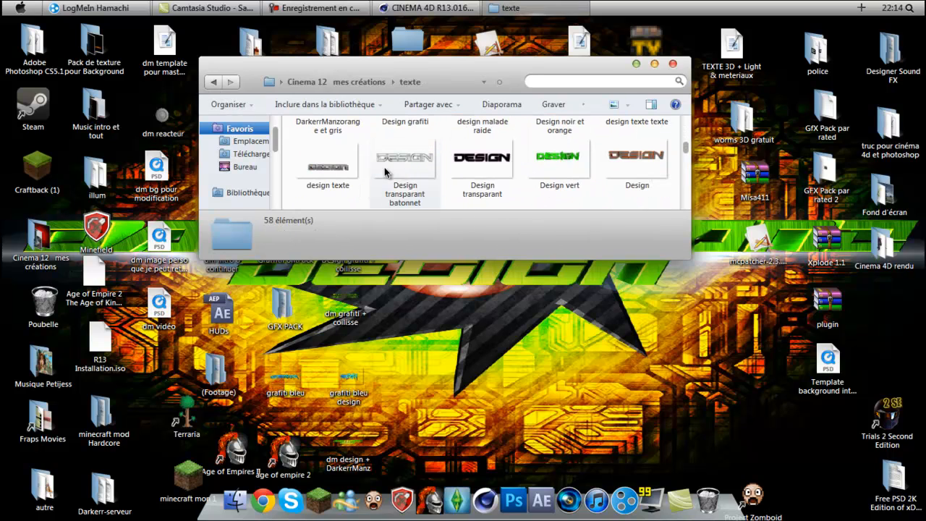
# - Examine the metallic lettering in the "design texte" image, close the image and folder, and return to CINEMA 4D
pyautogui.doubleClick(329, 165)
pyautogui.scroll(3, 468, 356)
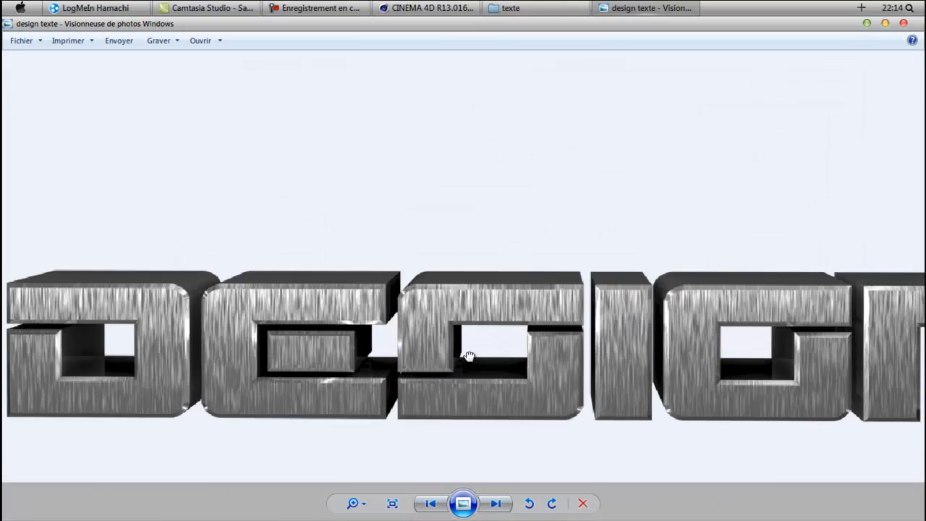
pyautogui.moveTo(469, 356); pyautogui.dragTo(328, 307)
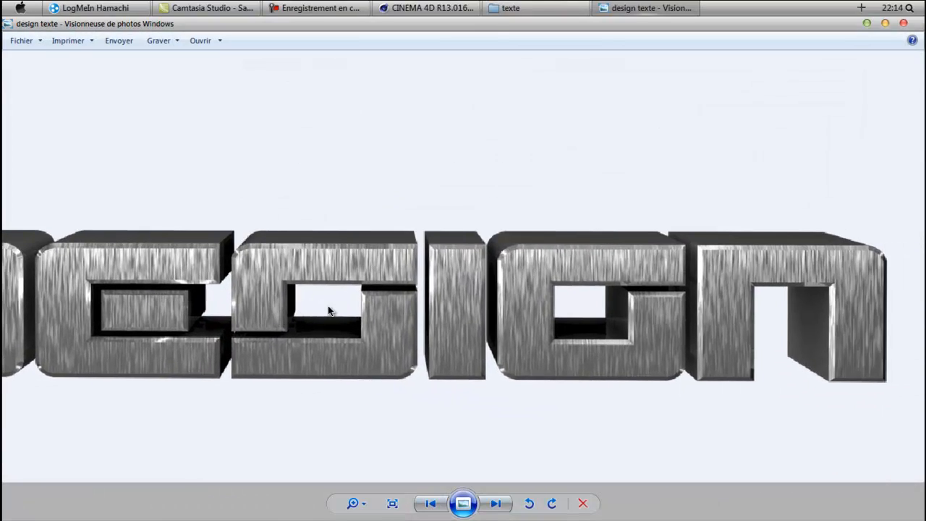
pyautogui.scroll(-3, 499, 311)
pyautogui.click(902, 23)
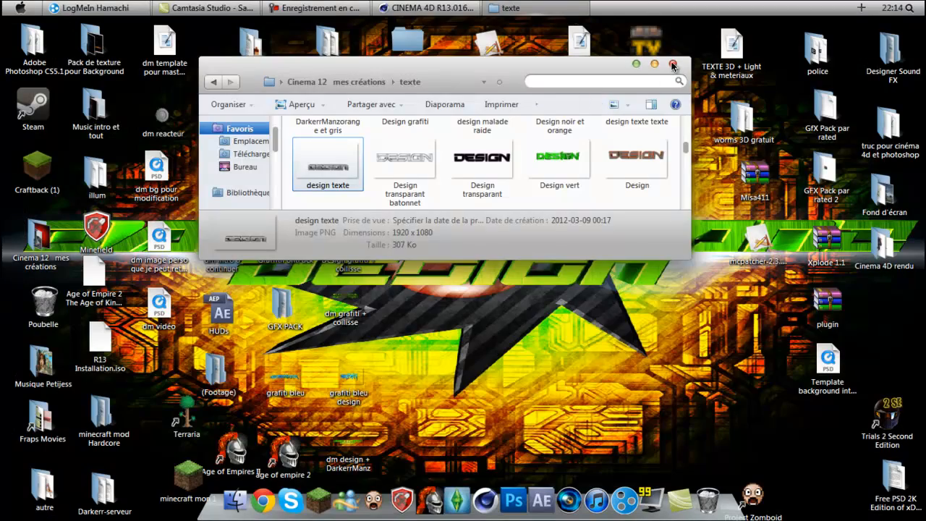
pyautogui.click(673, 64)
pyautogui.click(379, 5)
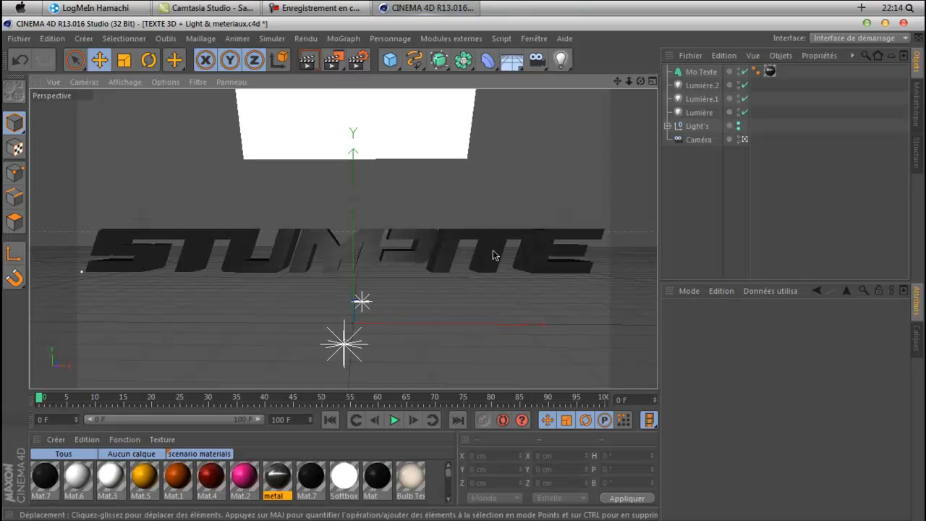
# - Select the Stumpite text, check its caps and rounding settings, and deselect it
pyautogui.click(496, 255)
pyautogui.click(541, 177)
pyautogui.click(554, 256)
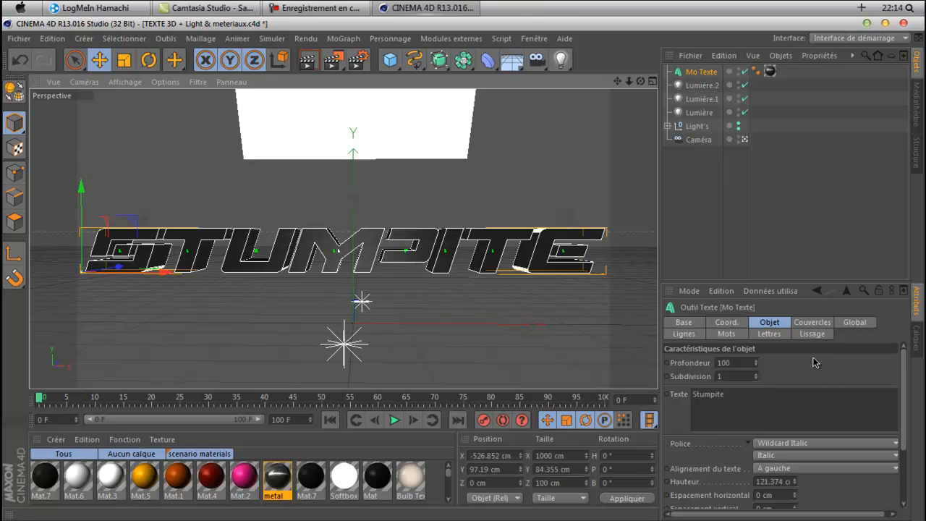
pyautogui.click(817, 324)
pyautogui.click(769, 322)
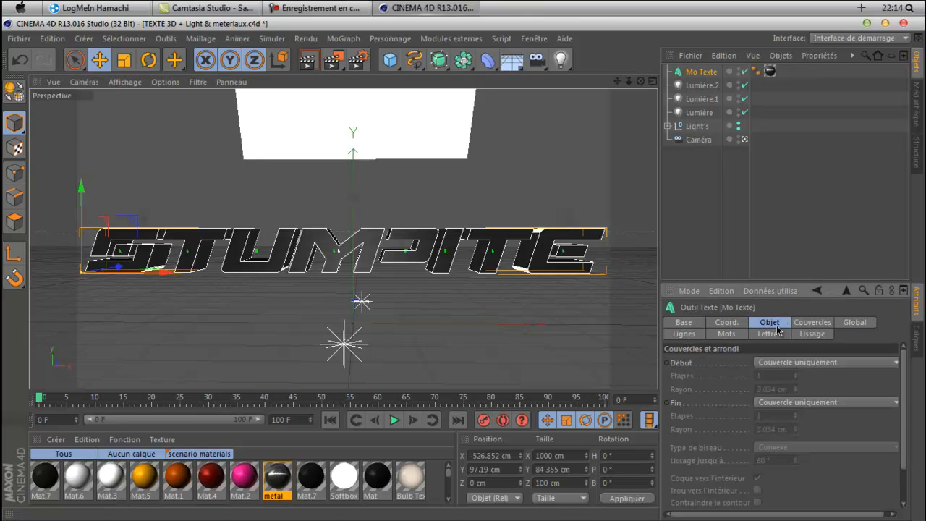
pyautogui.click(590, 204)
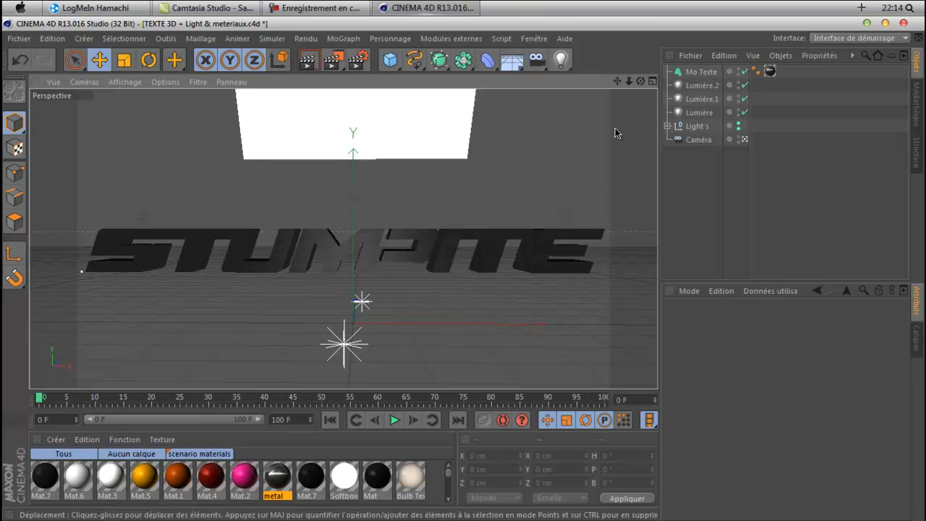
# - Reframe the camera so the text is centred, and enable saving of the image in the render settings
pyautogui.moveTo(617, 81); pyautogui.dragTo(596, 133)
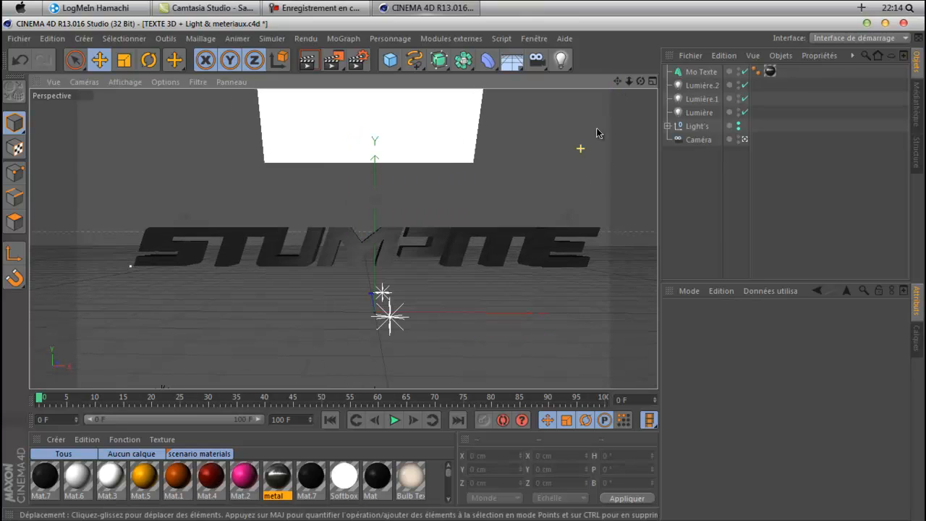
pyautogui.moveTo(619, 81); pyautogui.dragTo(595, 81)
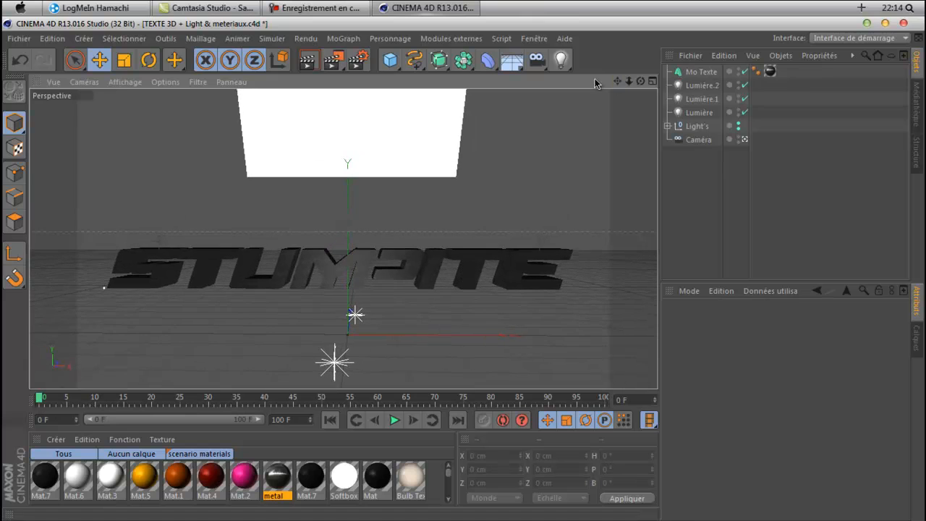
pyautogui.click(359, 61)
pyautogui.click(94, 84)
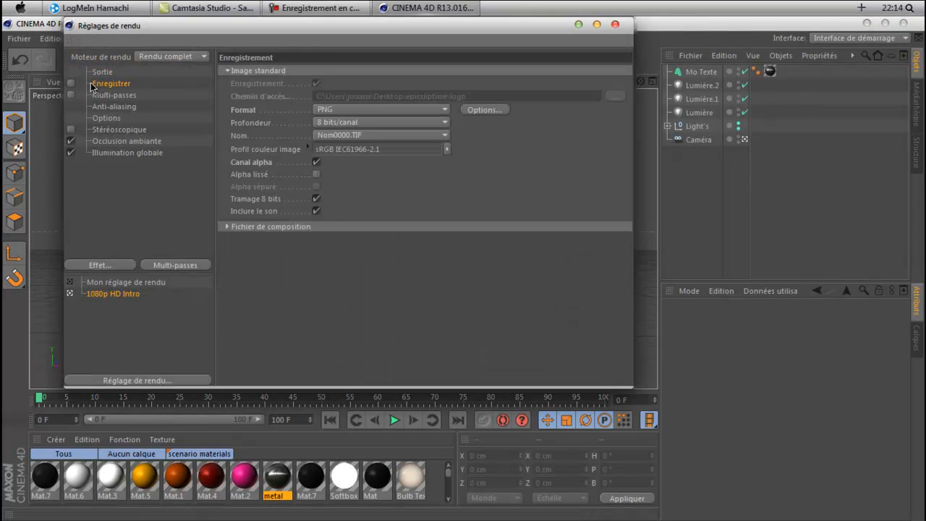
pyautogui.click(70, 84)
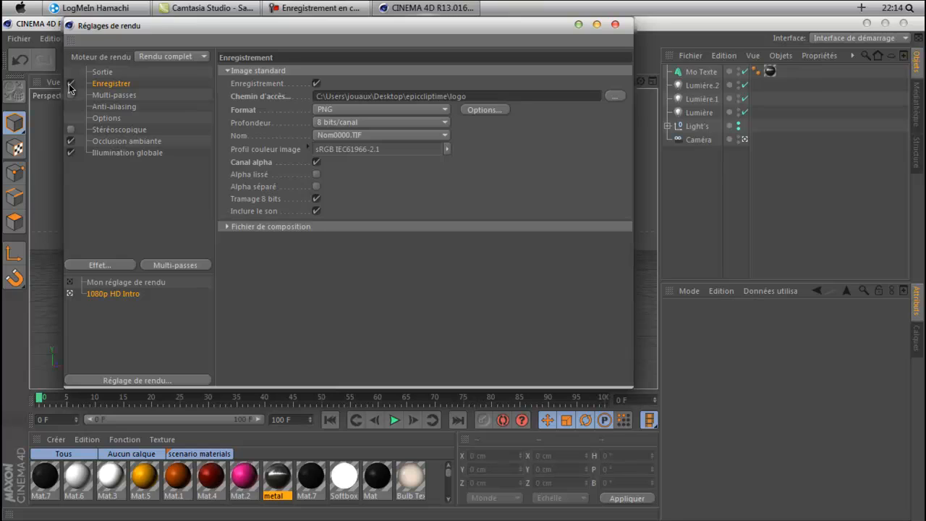
pyautogui.click(102, 73)
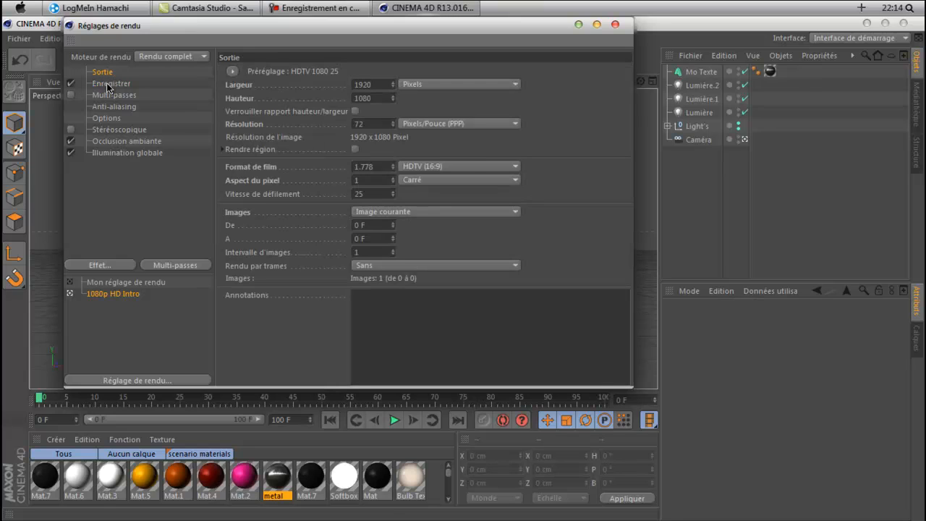
pyautogui.click(108, 86)
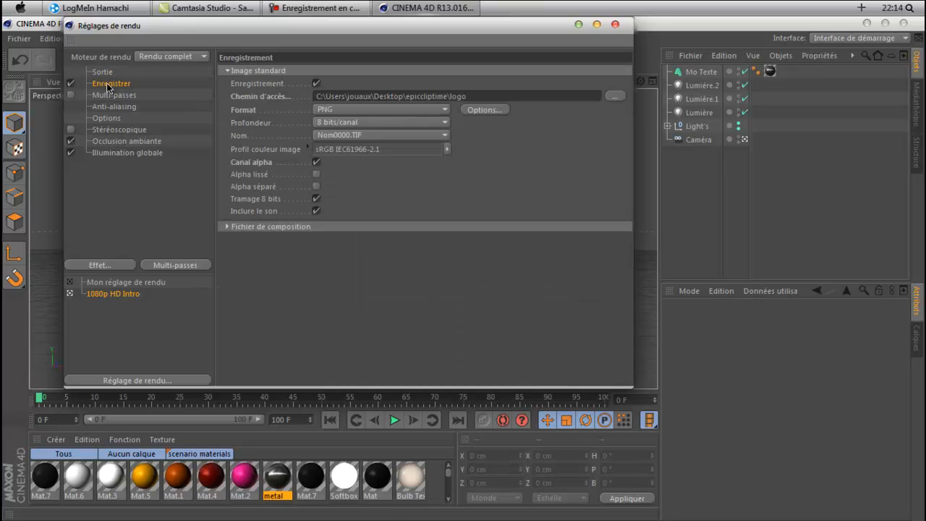
# - Set the render's save location to the desktop with file name "stumpite", and render the scene in the picture viewer
pyautogui.click(613, 97)
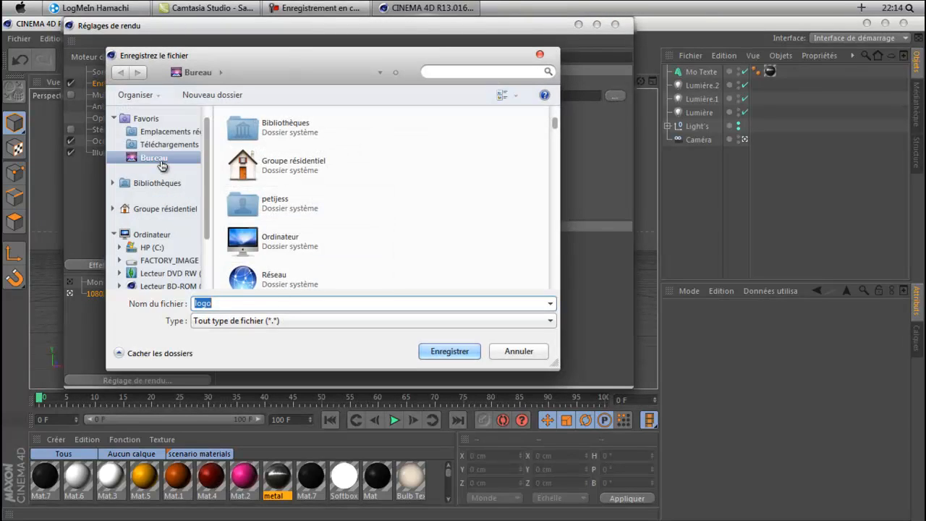
pyautogui.click(161, 166)
pyautogui.write('stumpite')
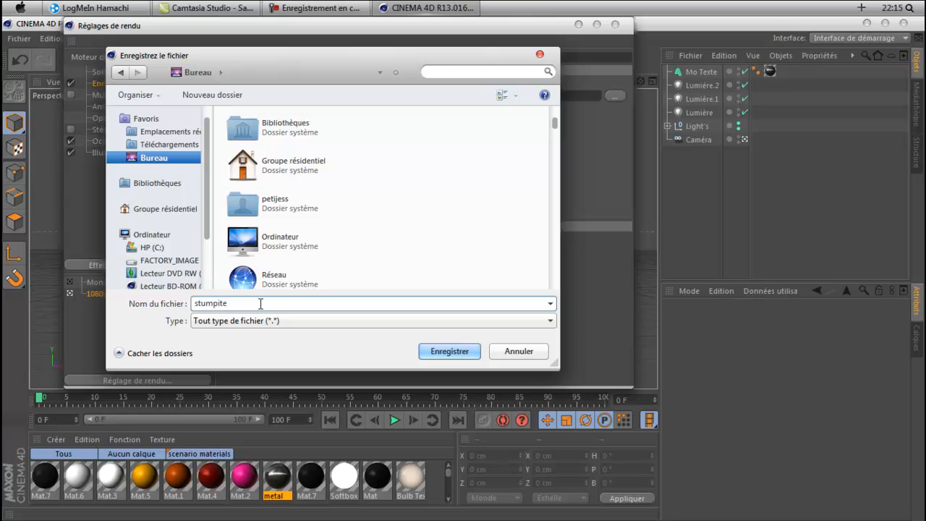
pyautogui.press('Return')
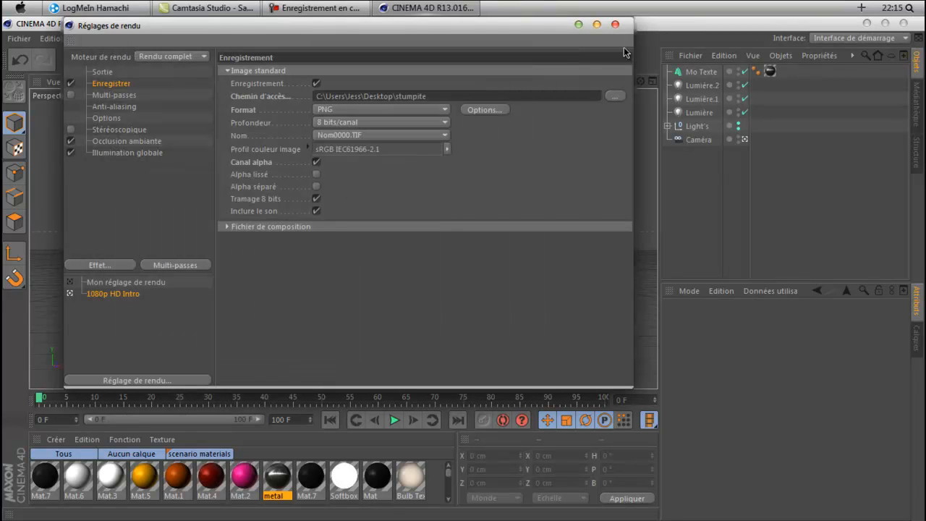
pyautogui.click(615, 24)
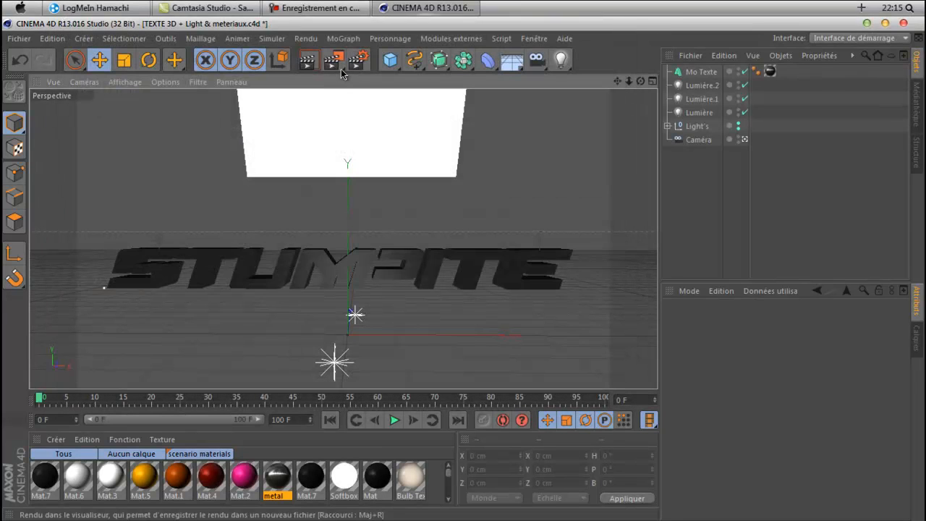
pyautogui.click(343, 68)
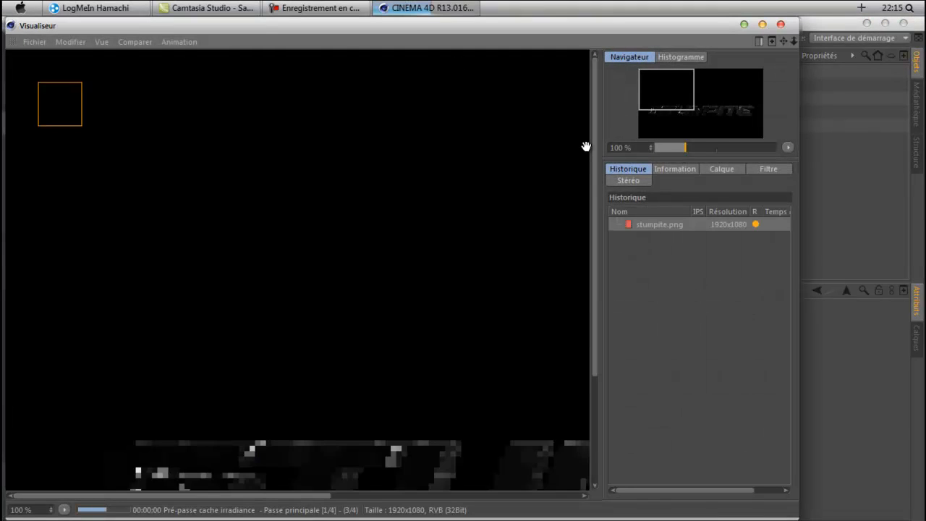
# - Set the render viewer aside and replace the Mo Texte object's text with "Minecraft", then deselect it
pyautogui.scroll(-4, 463, 176)
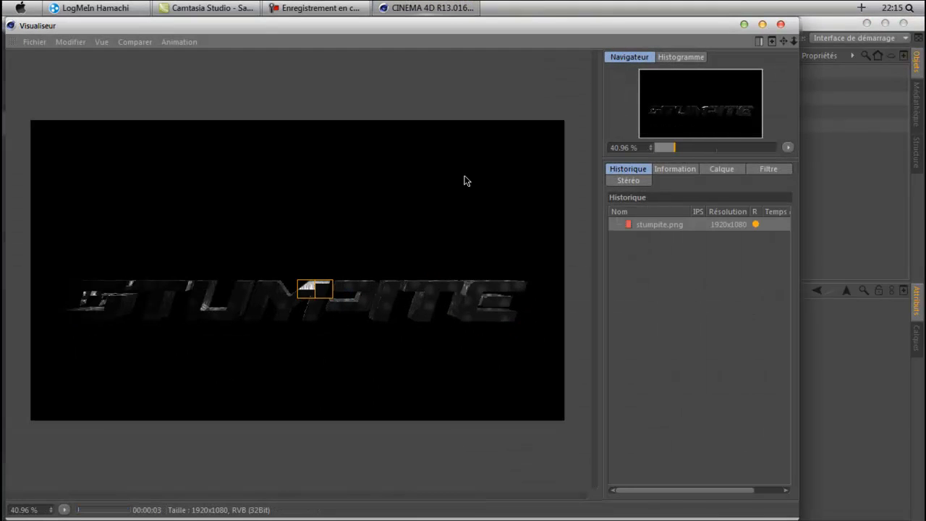
pyautogui.click(760, 24)
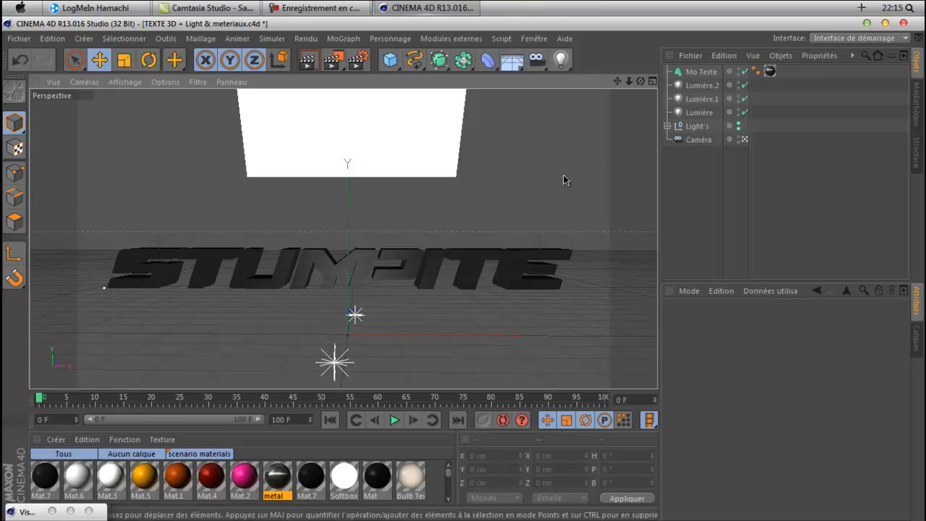
pyautogui.moveTo(740, 398); pyautogui.dragTo(660, 398)
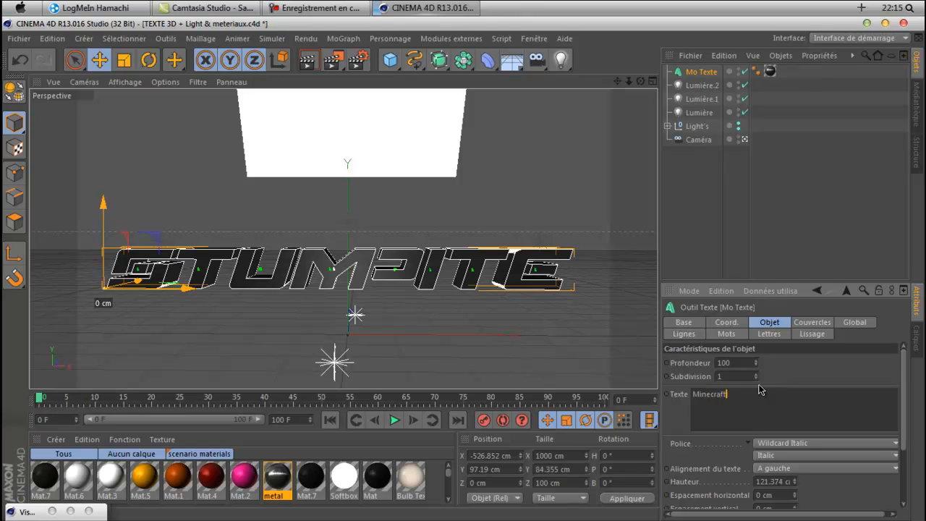
pyautogui.write('Minecraft')
pyautogui.press('Return')
pyautogui.click(527, 186)
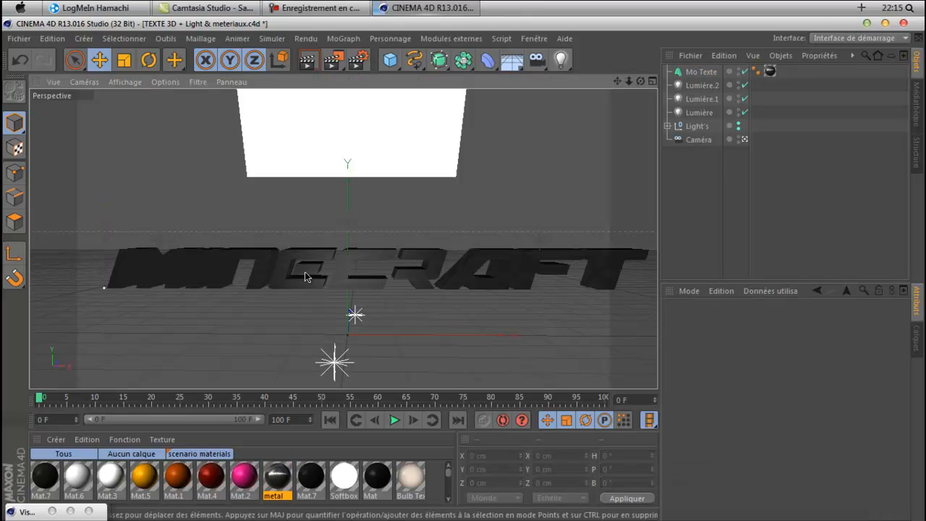
# - Reframe the camera slightly farther back so the whole Minecraft text fits in the view
pyautogui.click(305, 271)
pyautogui.moveTo(183, 289)
pyautogui.mouseDown()
pyautogui.moveTo(148, 289)
pyautogui.moveTo(167, 282)
pyautogui.mouseUp()
pyautogui.scroll(-1, 276, 227)
pyautogui.click(465, 178)
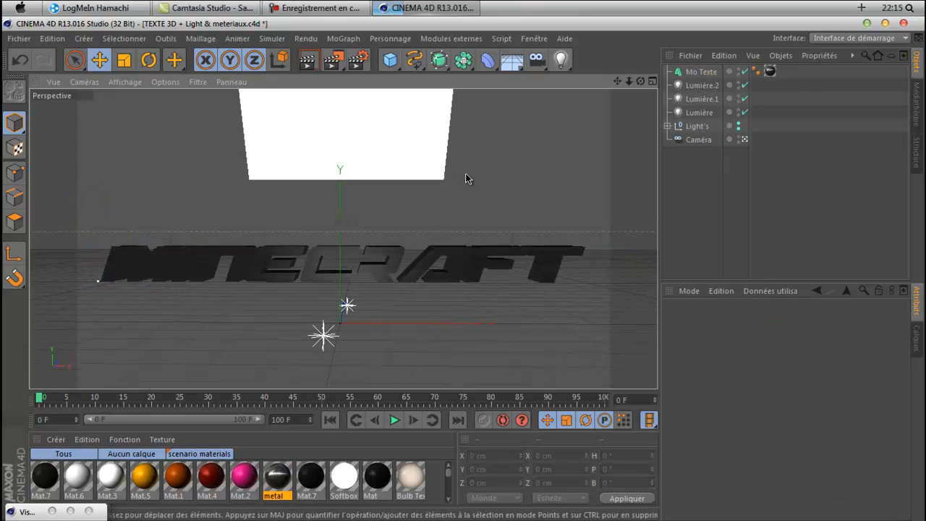
# - Set the render's save file name to "stumpite minecraft" on the desktop and close the render settings
pyautogui.click(359, 60)
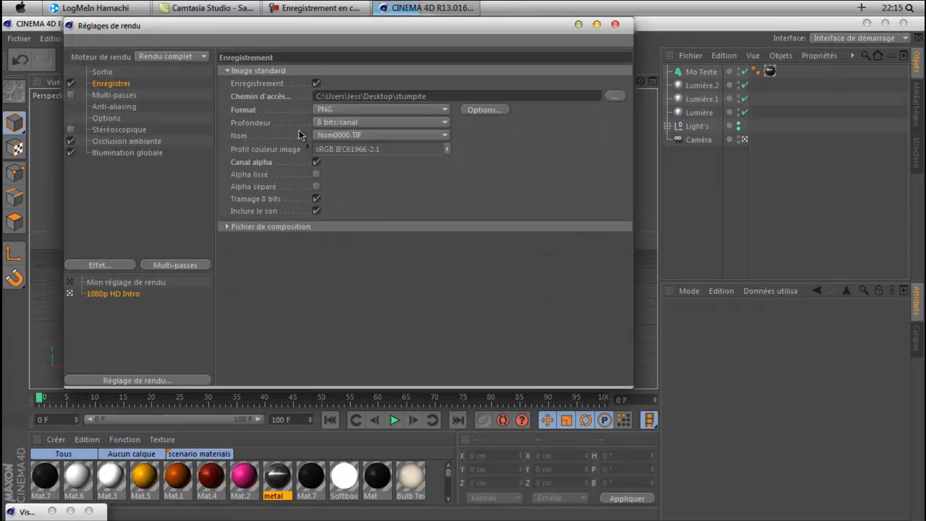
pyautogui.click(614, 95)
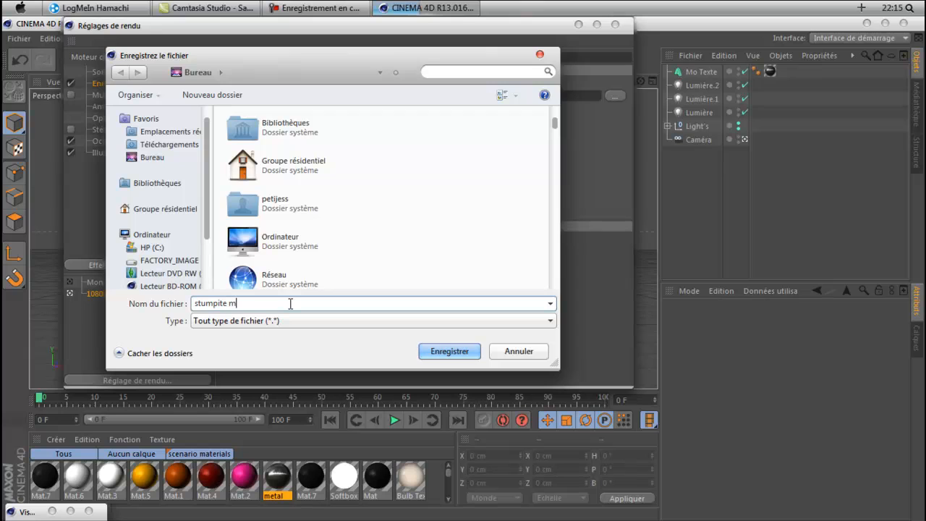
pyautogui.write('minecraft')
pyautogui.press('Return')
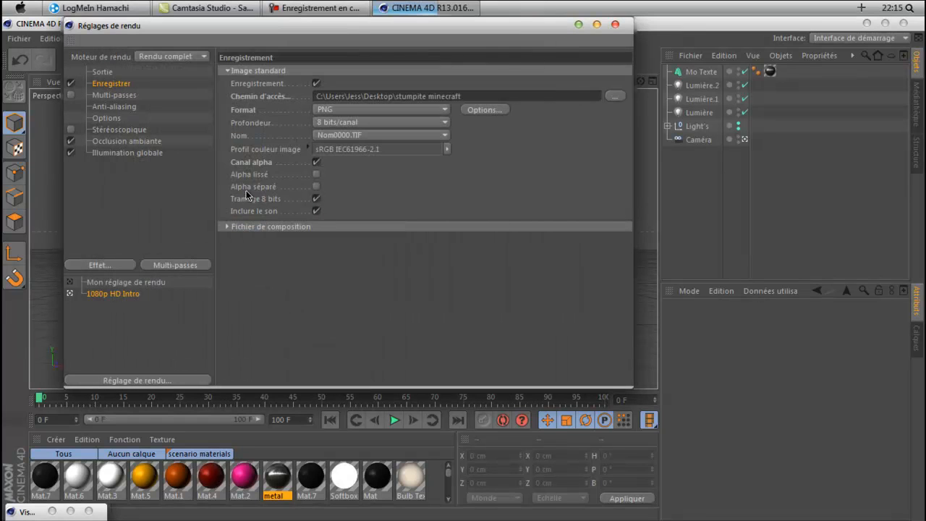
pyautogui.click(615, 24)
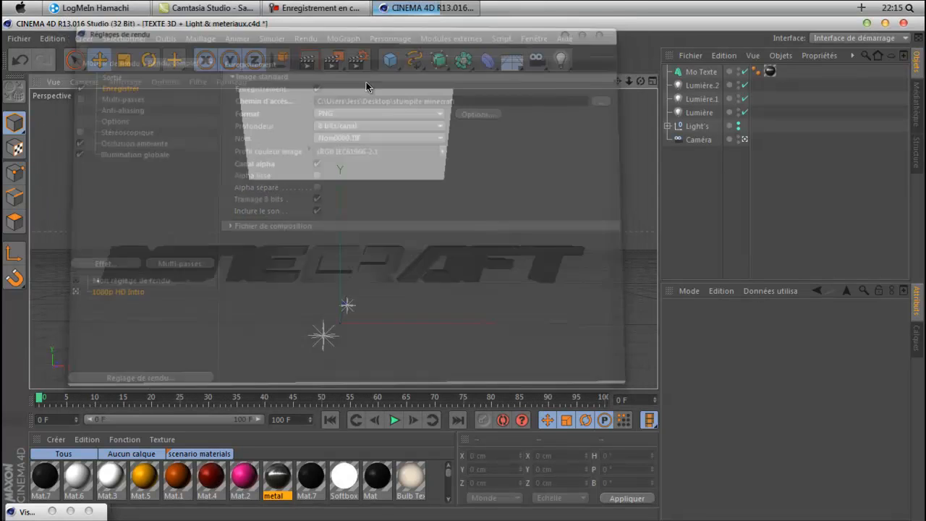
# - Wait for the stumpite.png render to finish, and render the Minecraft text in the picture viewer
pyautogui.click(352, 54)
pyautogui.click(424, 4)
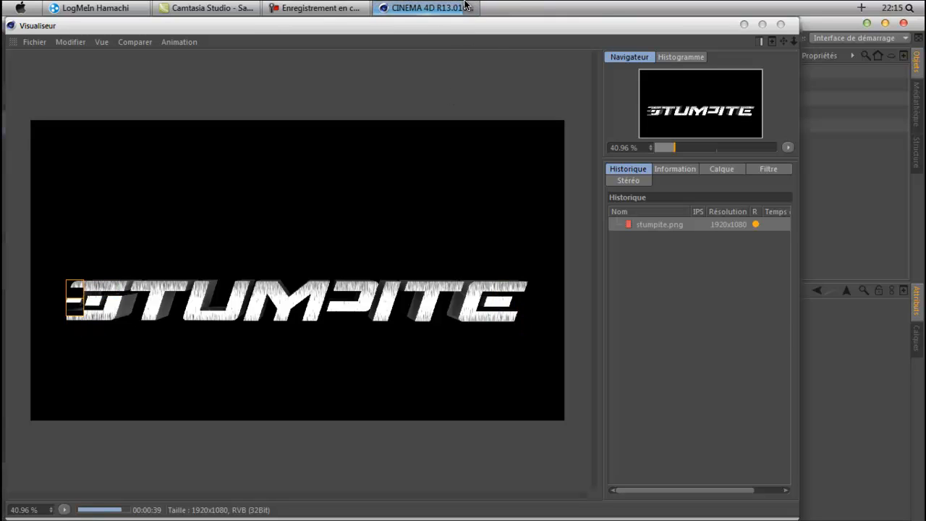
pyautogui.moveTo(465, 6)
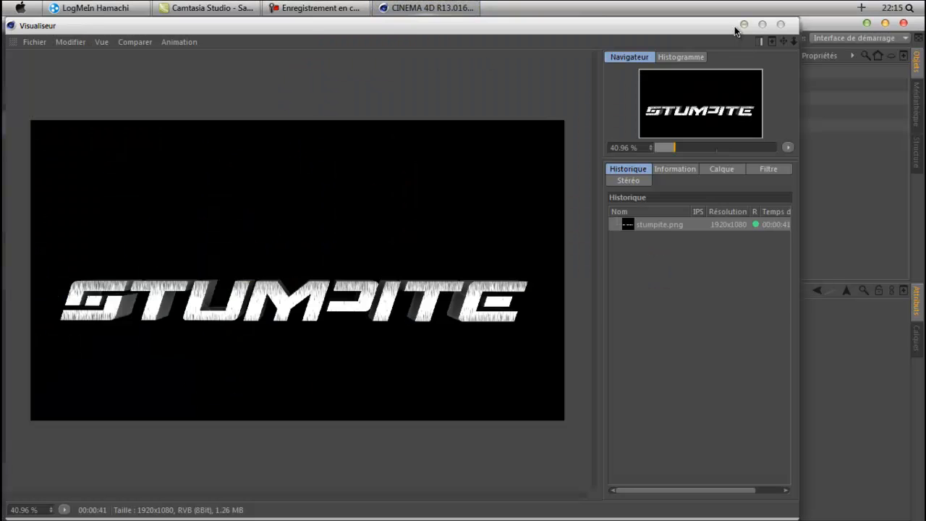
pyautogui.click(743, 24)
pyautogui.click(342, 59)
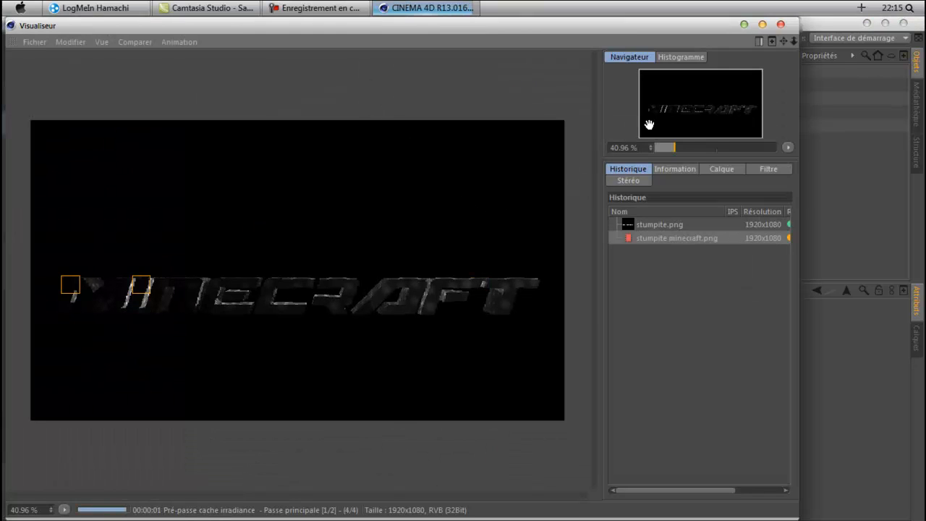
# - Minimize the picture viewer and CINEMA 4D to reach the desktop while the Minecraft render runs
pyautogui.click(759, 25)
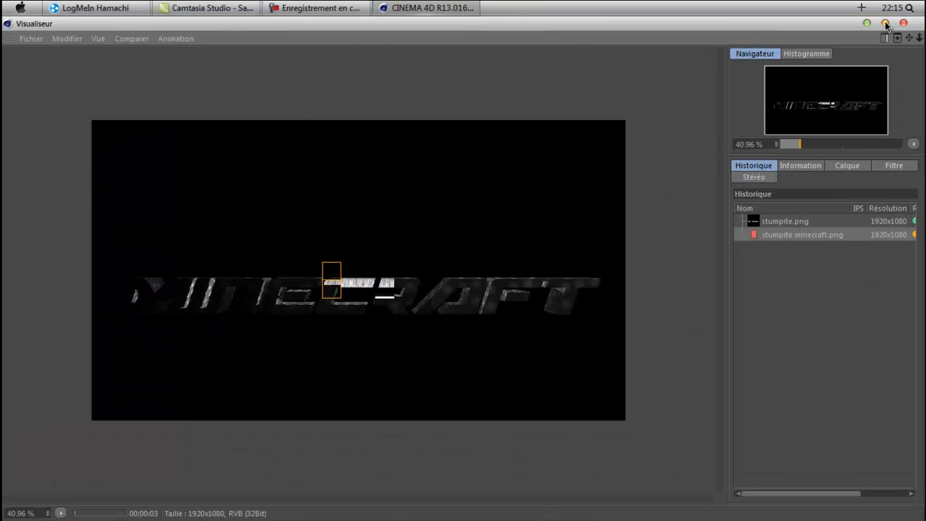
pyautogui.click(885, 23)
pyautogui.click(756, 27)
pyautogui.click(865, 24)
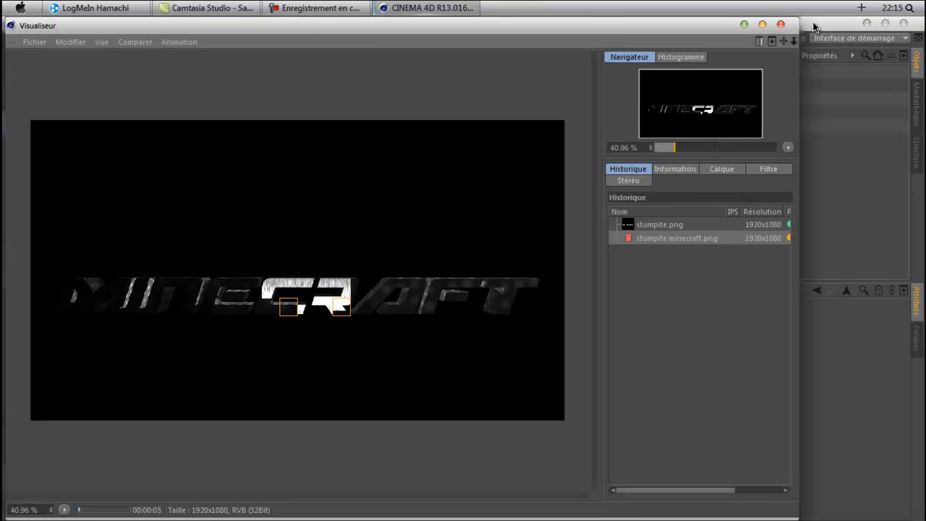
pyautogui.click(745, 27)
pyautogui.click(866, 27)
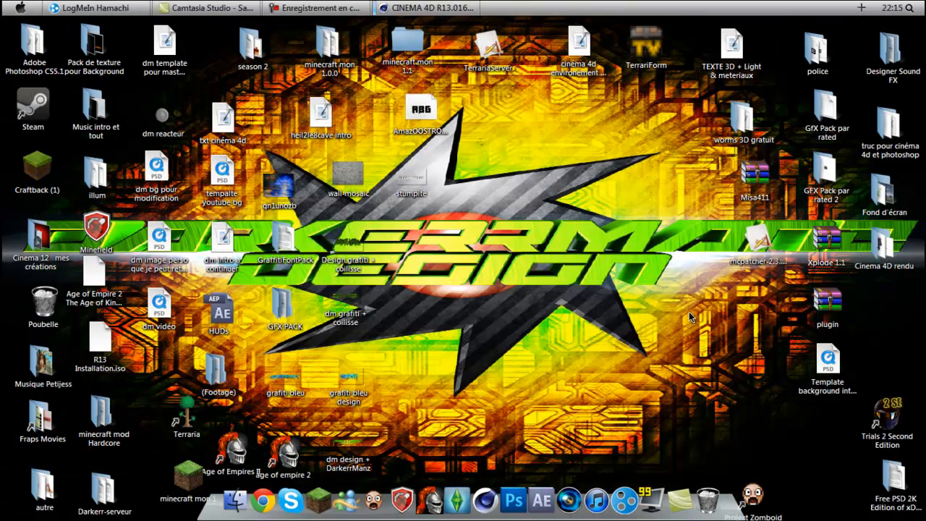
# - Copy youtube_bacground_template_1 from the "truc pour cinéma 4d et photoshop" folder into the "Pack de texture pour Background" folder
pyautogui.doubleClick(888, 131)
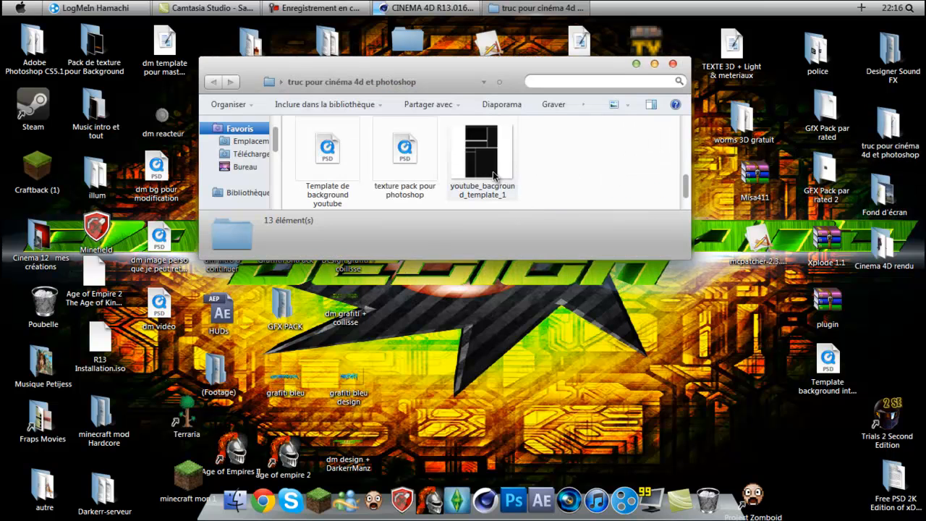
pyautogui.rightClick(562, 148)
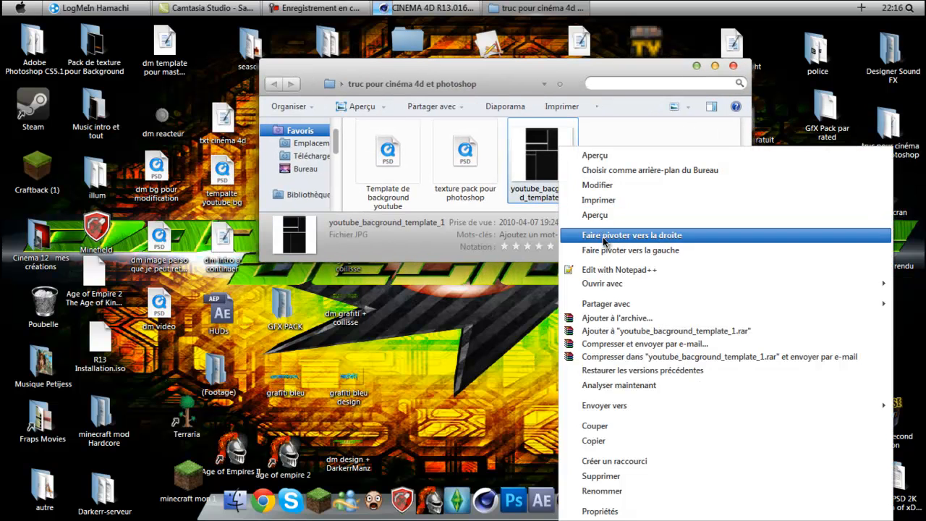
pyautogui.click(614, 441)
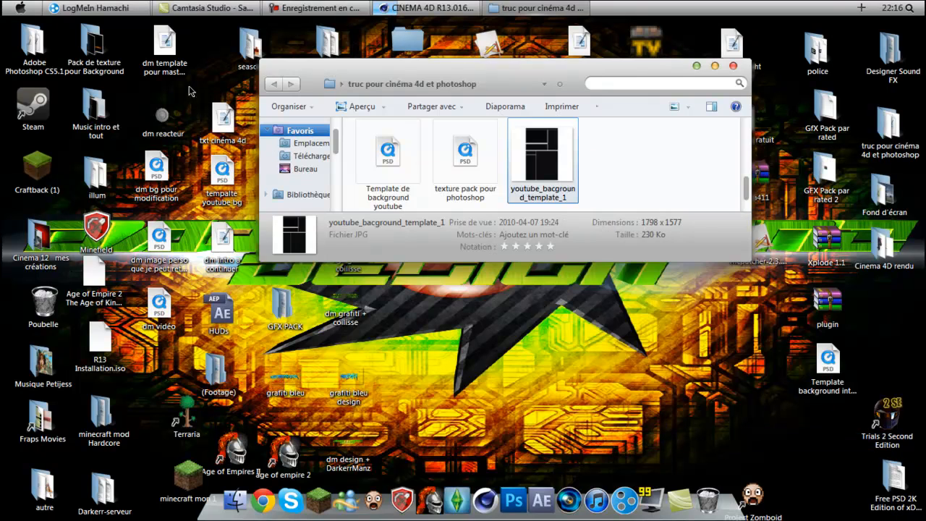
pyautogui.doubleClick(92, 49)
pyautogui.scroll(-1, 440, 266)
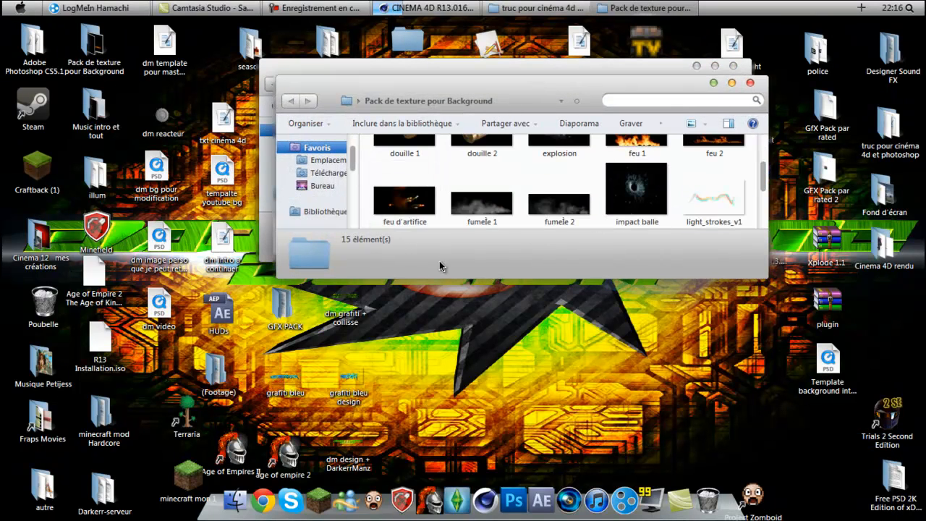
pyautogui.rightClick(371, 206)
pyautogui.click(430, 301)
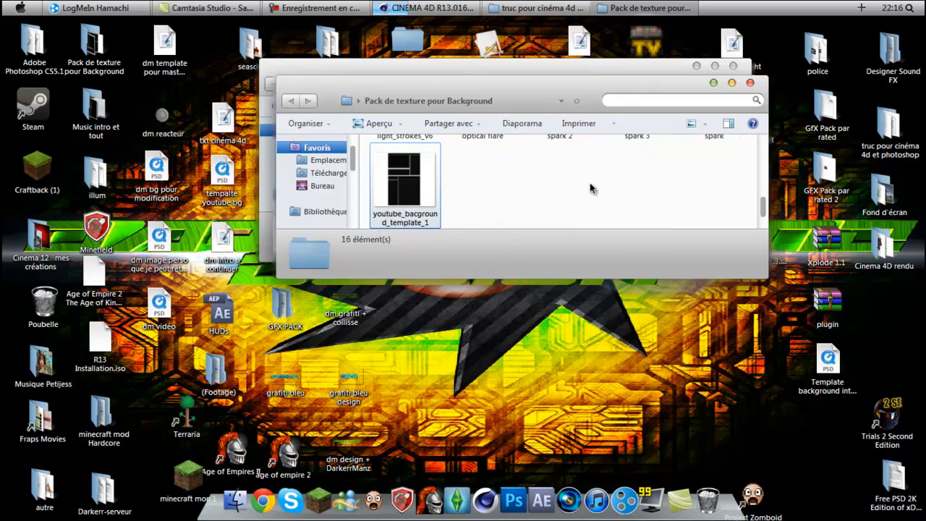
# - Look through the images in the "Pack de texture pour Background" folder and close it
pyautogui.scroll(2, 713, 165)
pyautogui.scroll(-2, 713, 165)
pyautogui.scroll(1, 705, 166)
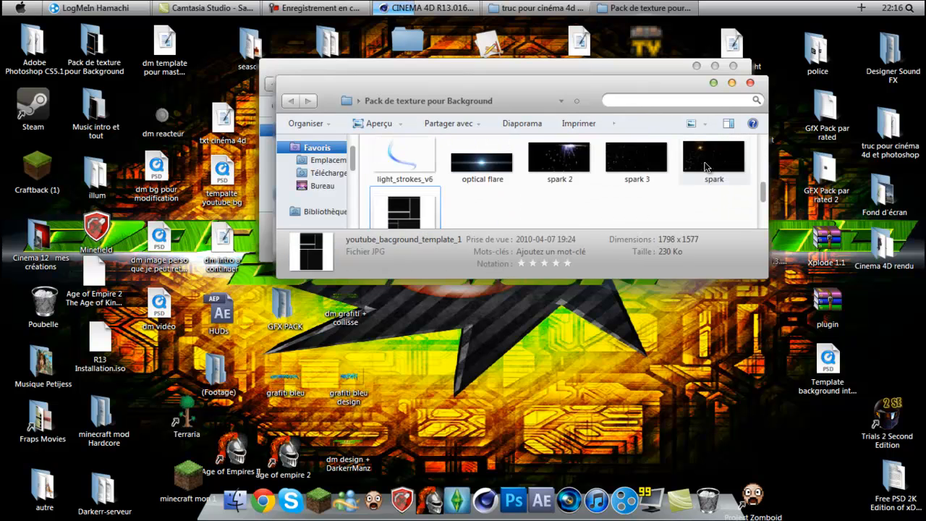
pyautogui.scroll(2, 712, 166)
pyautogui.click(750, 82)
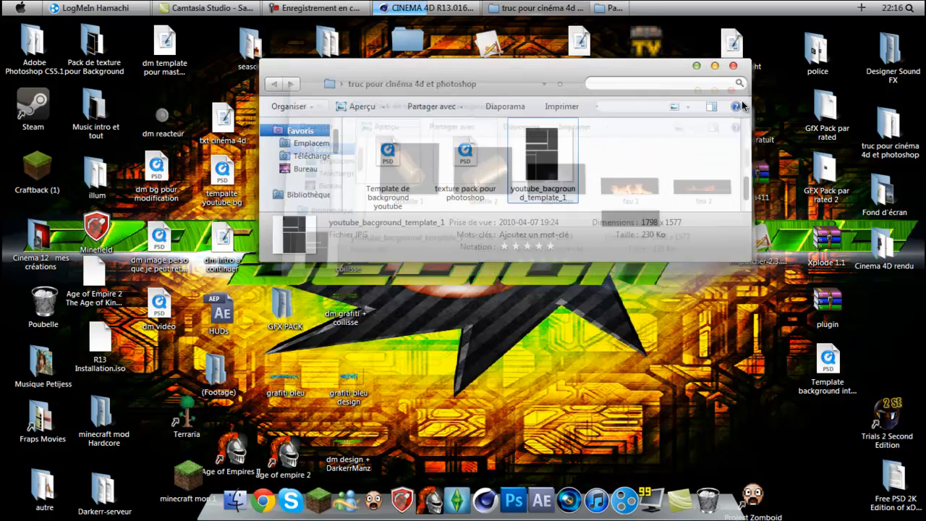
# - Open youtube_bacground_template_1 in Adobe Photoshop CS5 and close the folder
pyautogui.rightClick(558, 149)
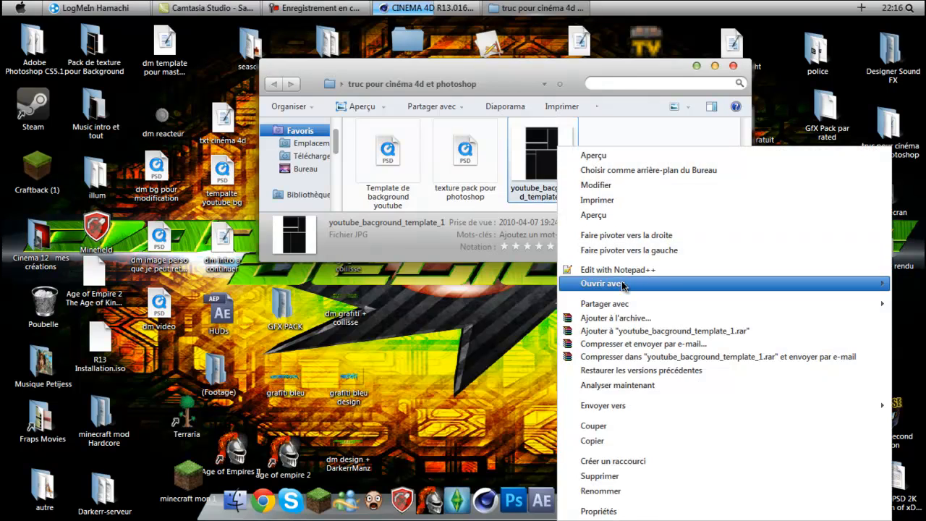
pyautogui.moveTo(622, 283)
pyautogui.click(520, 283)
pyautogui.click(733, 66)
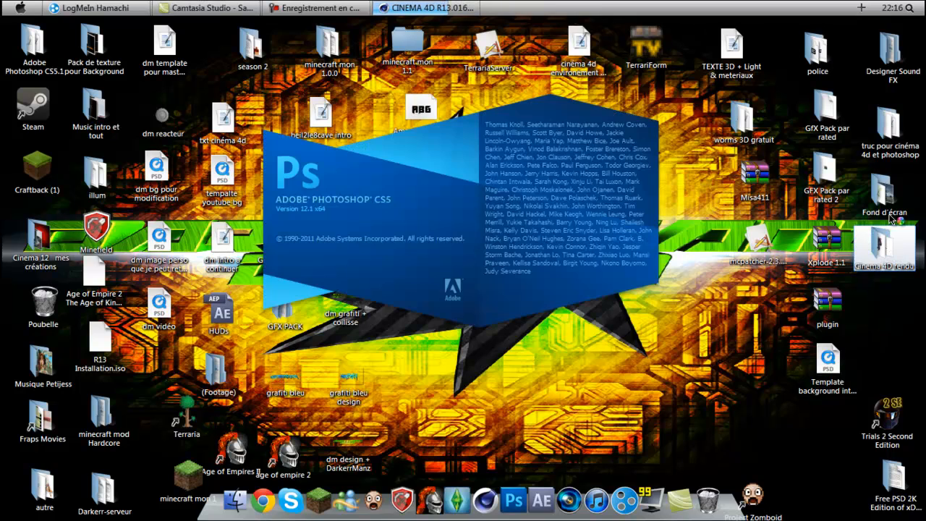
# - Check the Minecraft render's progress in CINEMA 4D, and return to the desktop
pyautogui.click(434, 8)
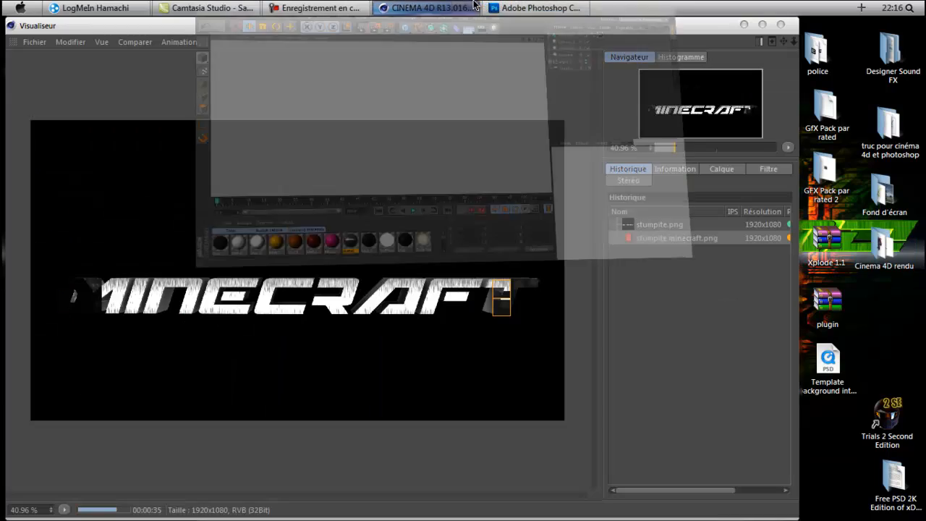
pyautogui.click(433, 8)
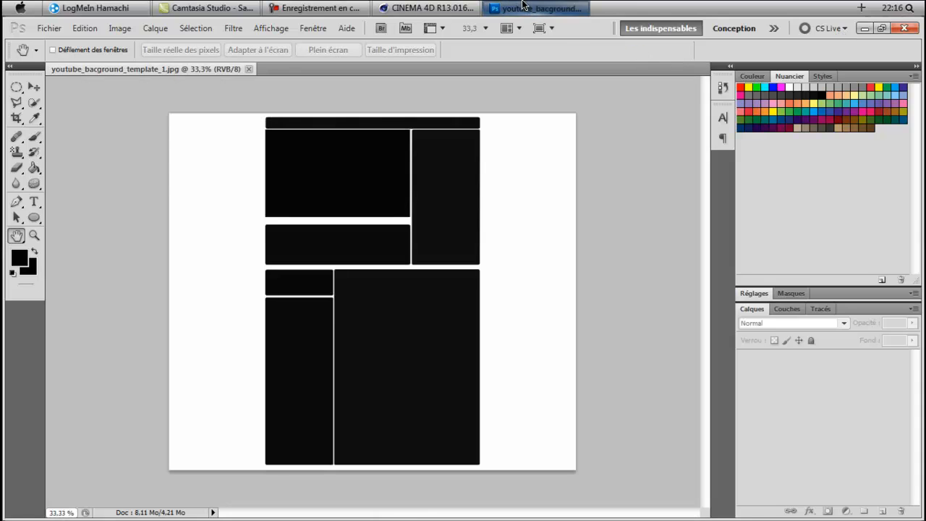
pyautogui.click(522, 6)
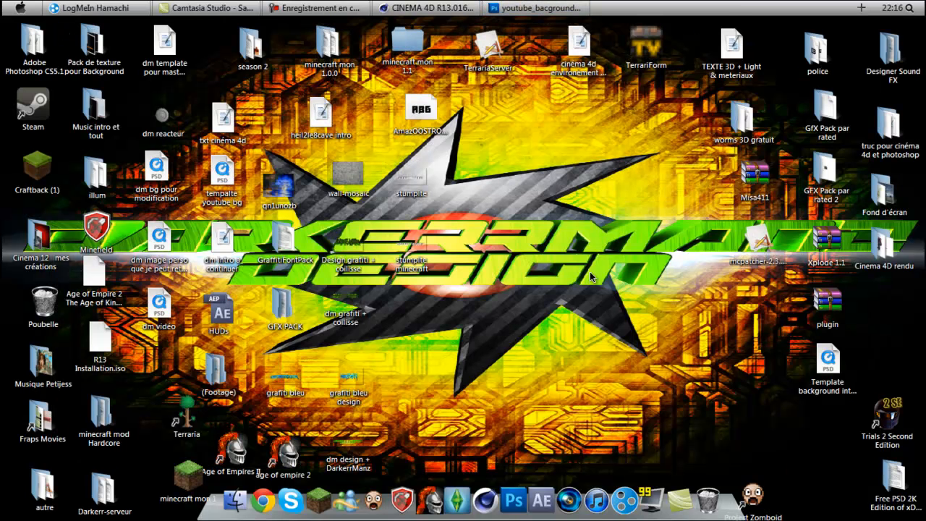
pyautogui.moveTo(495, 427); pyautogui.dragTo(606, 396)
# - Open the "image perso grafiti bleu" picture from the "Image perso" subfolder of "Cinema 12 mes créations"
pyautogui.doubleClick(40, 239)
pyautogui.doubleClick(568, 141)
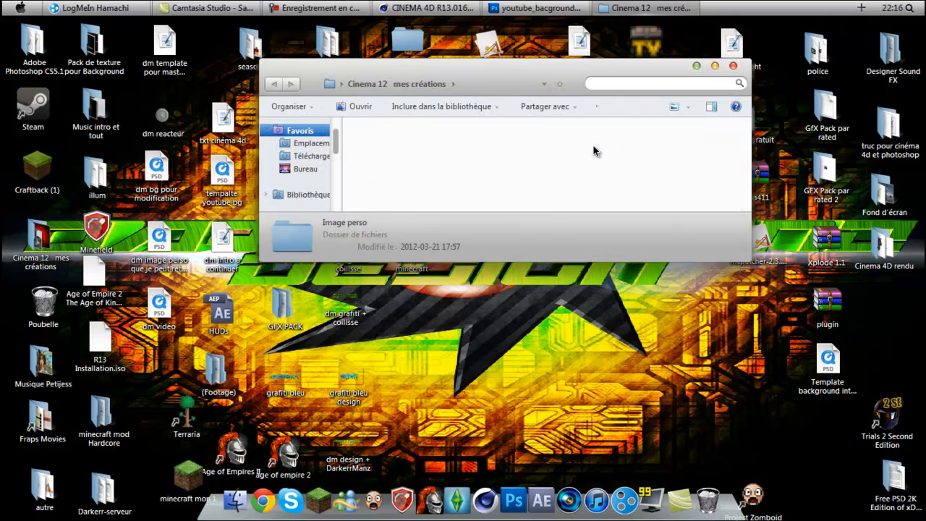
pyautogui.scroll(-3, 499, 166)
pyautogui.scroll(-2, 496, 162)
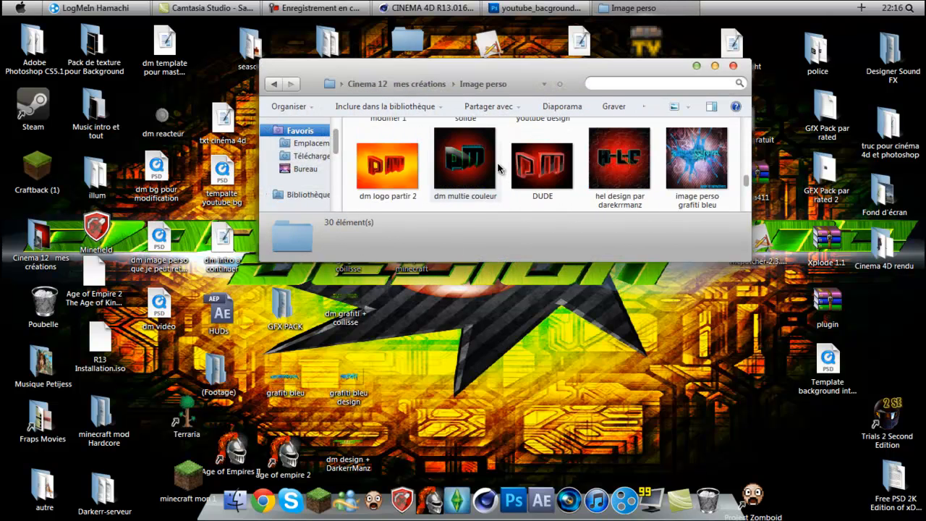
pyautogui.scroll(1, 589, 183)
pyautogui.click(694, 156)
pyautogui.doubleClick(694, 155)
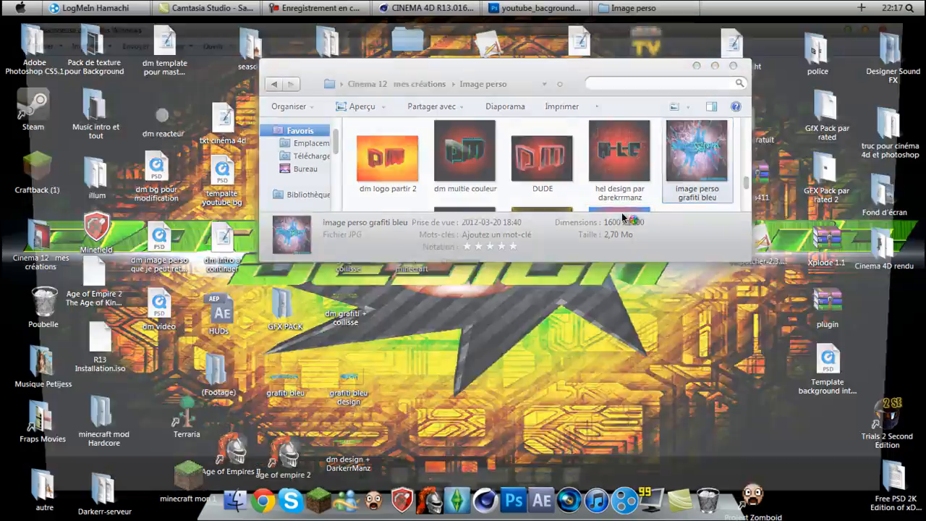
# - Examine the blue graffiti design's lettering, paint splashes and background up close, and close the image and its folder
pyautogui.scroll(3, 436, 249)
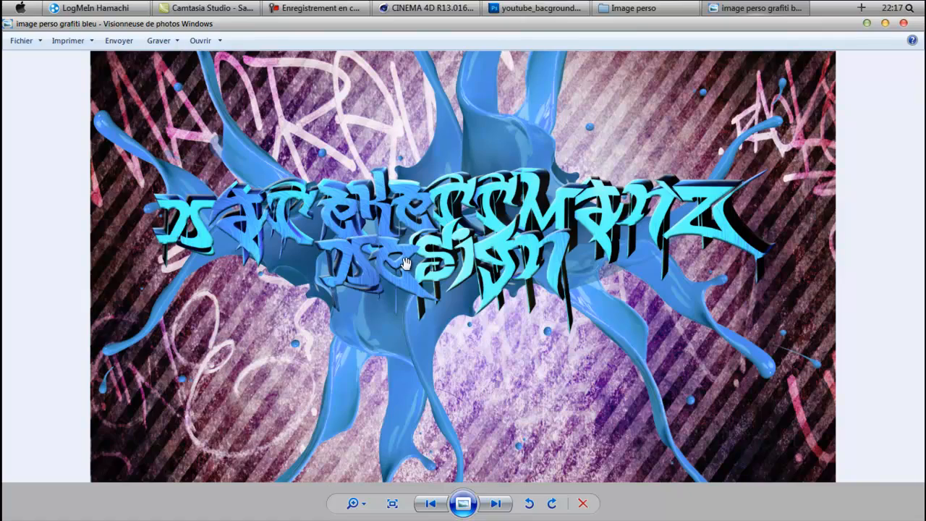
pyautogui.scroll(-3, 405, 262)
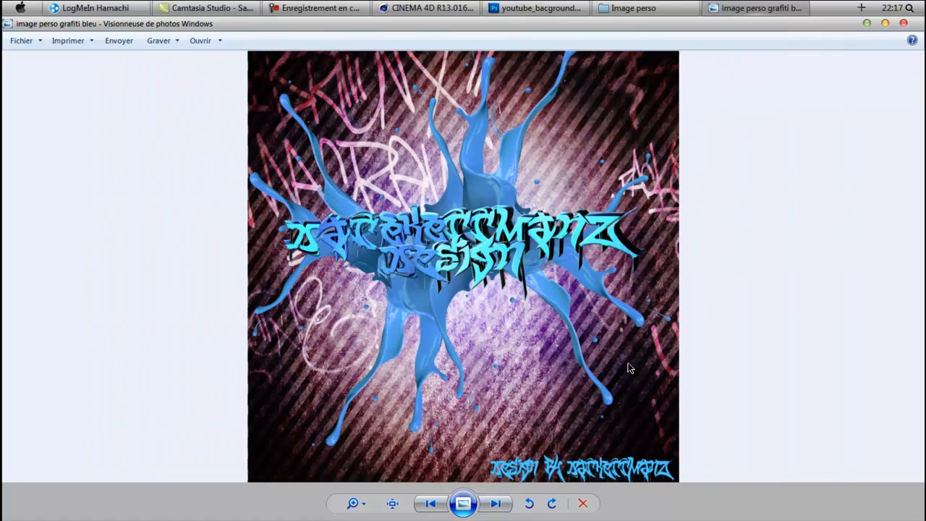
pyautogui.scroll(4, 628, 367)
pyautogui.moveTo(603, 283); pyautogui.dragTo(686, 444)
pyautogui.scroll(-5, 683, 434)
pyautogui.click(902, 24)
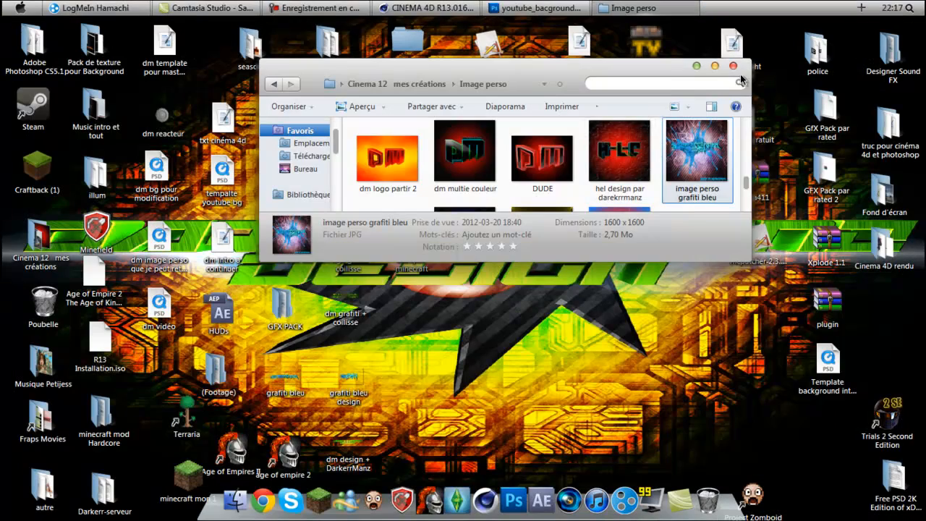
pyautogui.click(733, 66)
# - Switch to the YouTube template in Photoshop and convert its locked background into a regular layer named Calque 0
pyautogui.click(535, 8)
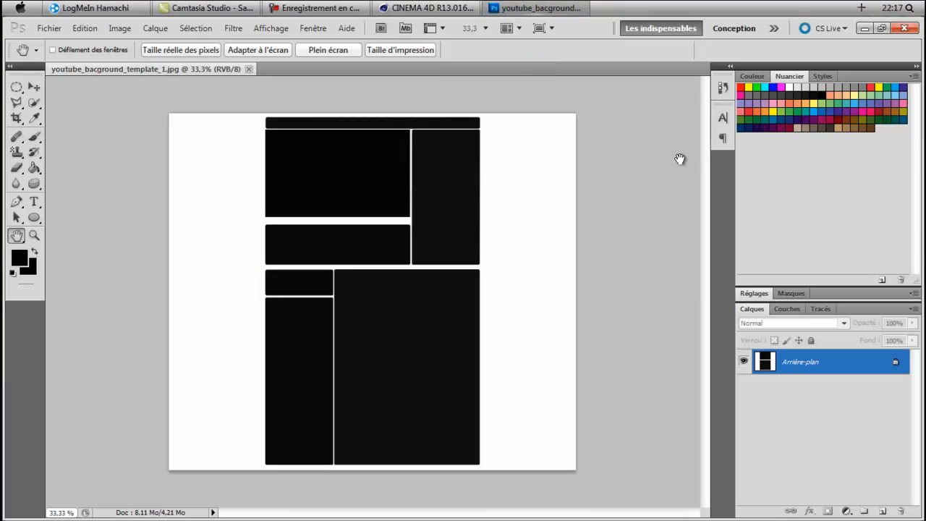
pyautogui.rightClick(819, 364)
pyautogui.click(769, 355)
pyautogui.doubleClick(769, 356)
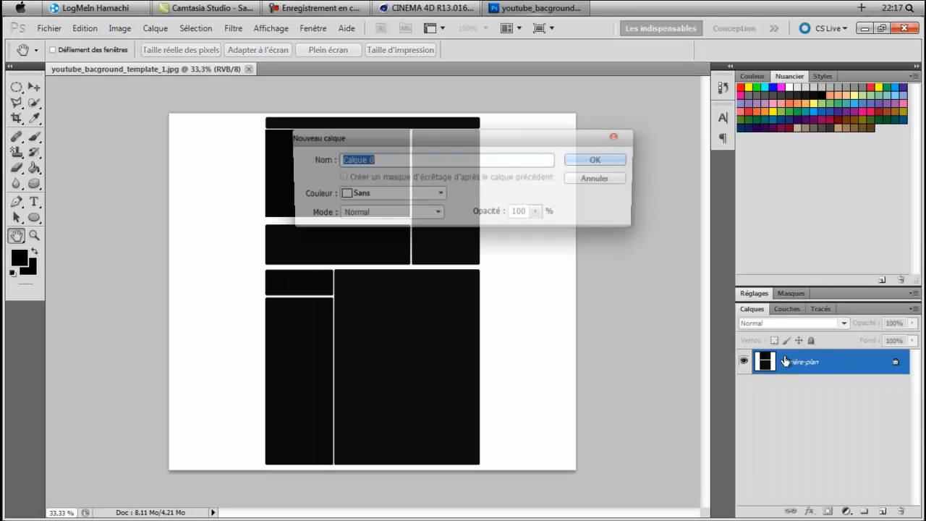
pyautogui.click(581, 159)
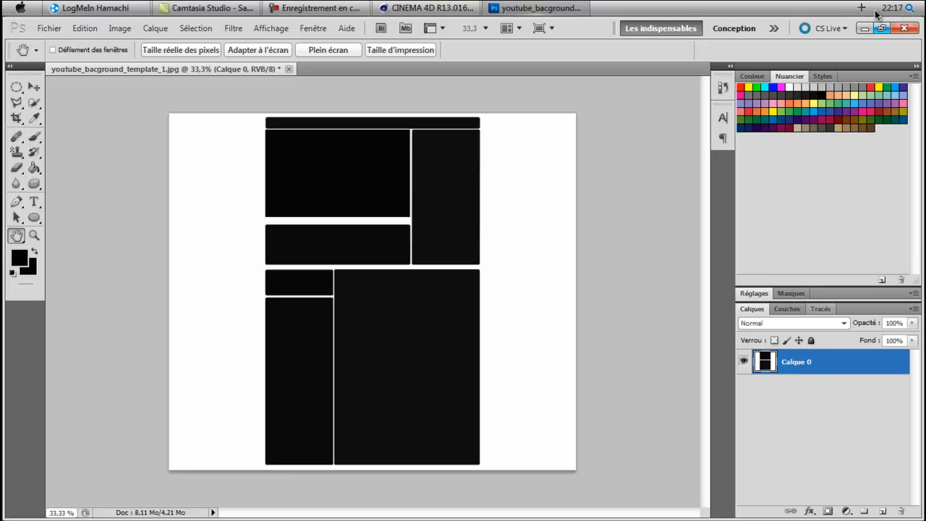
# - Return to the desktop and close CINEMA 4D
pyautogui.click(864, 28)
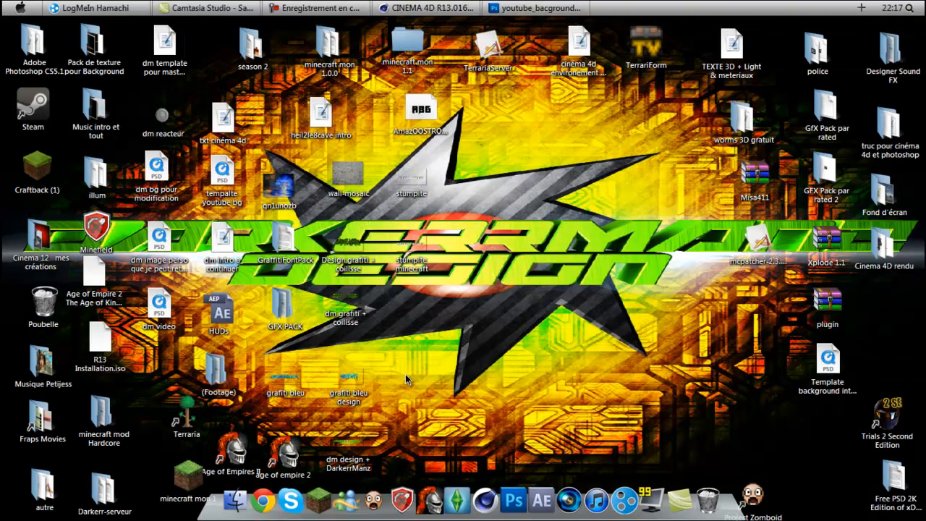
pyautogui.moveTo(410, 182)
pyautogui.mouseDown()
pyautogui.moveTo(421, 180)
pyautogui.moveTo(406, 188)
pyautogui.mouseUp()
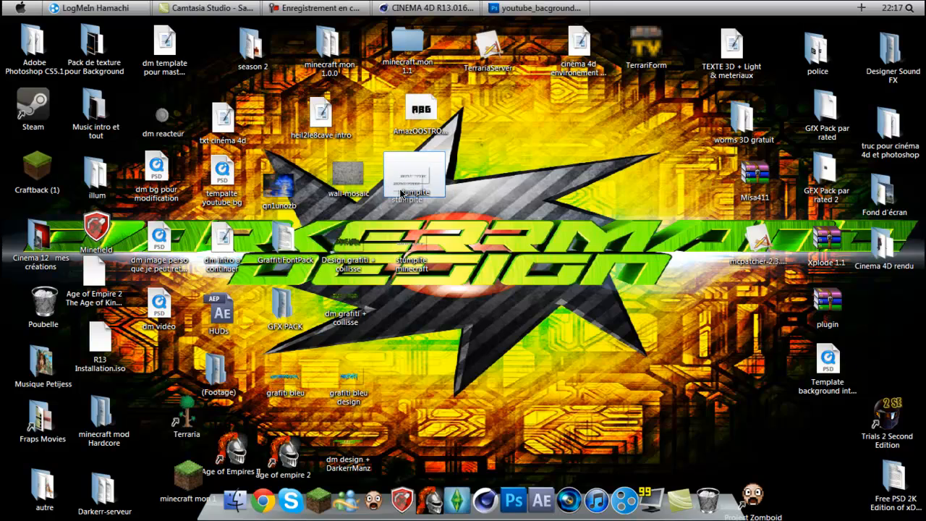
pyautogui.moveTo(426, 5); pyautogui.dragTo(427, 108)
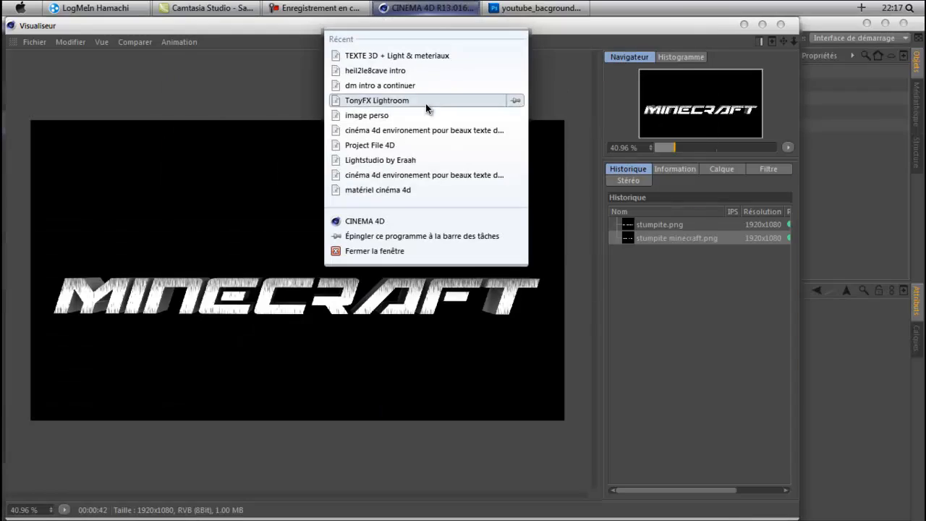
pyautogui.click(375, 251)
pyautogui.click(514, 321)
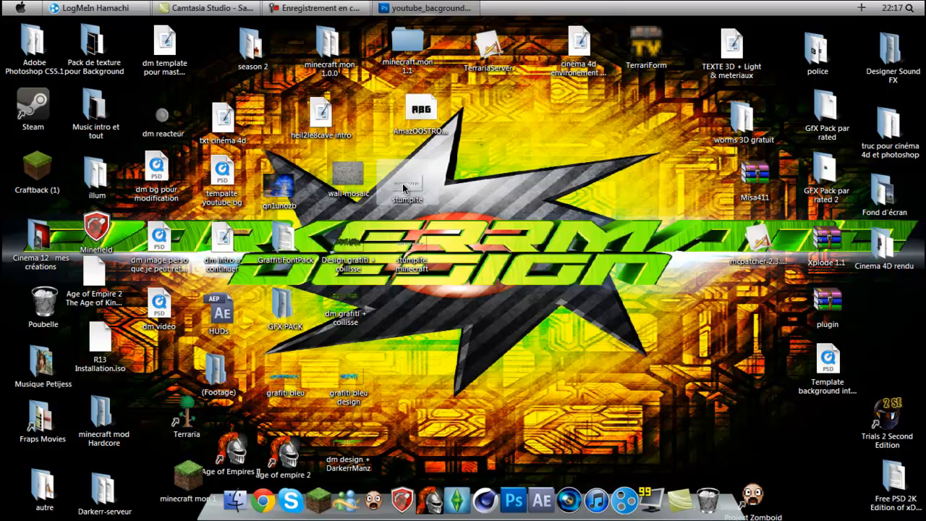
# - Place the stumpite render in the template document, rotate it 90° counterclockwise and move it beside the black layout's left edge
pyautogui.click(434, 7)
pyautogui.moveTo(368, 227); pyautogui.dragTo(369, 230)
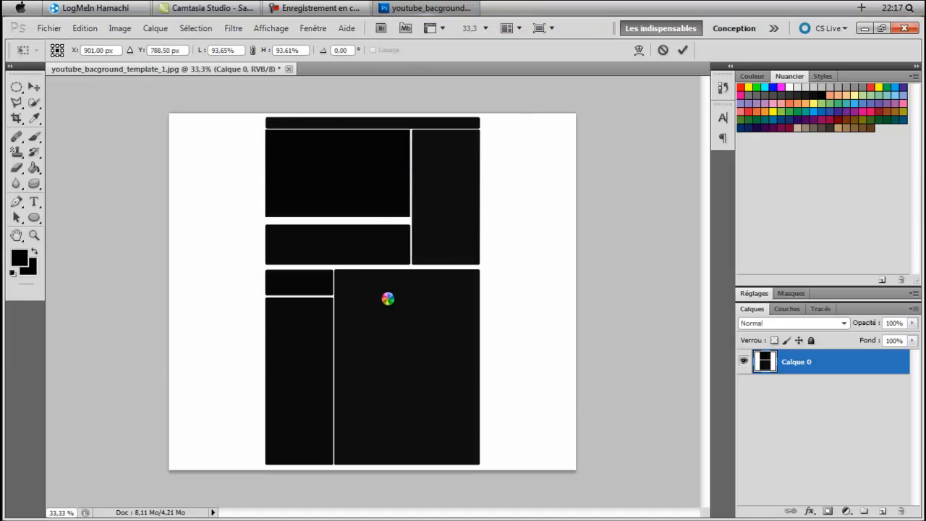
pyautogui.rightClick(409, 282)
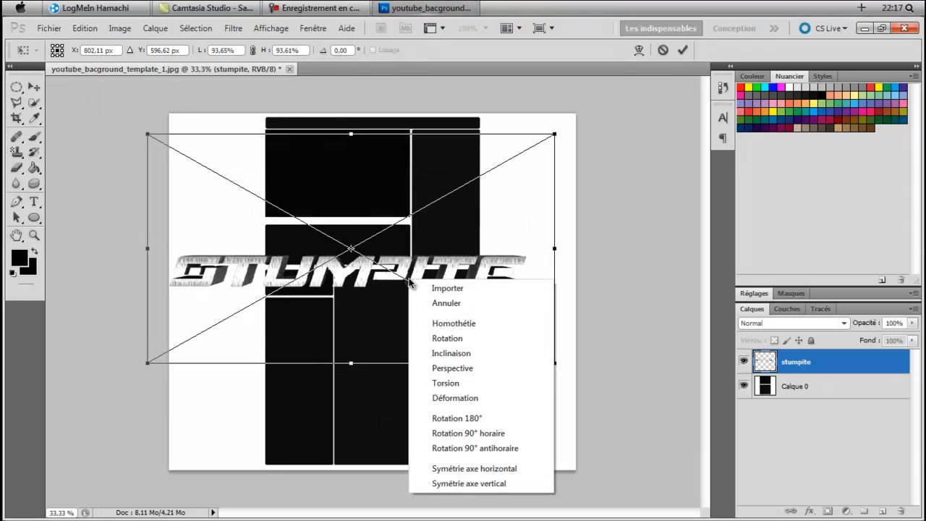
pyautogui.click(514, 451)
pyautogui.moveTo(446, 362); pyautogui.dragTo(285, 365)
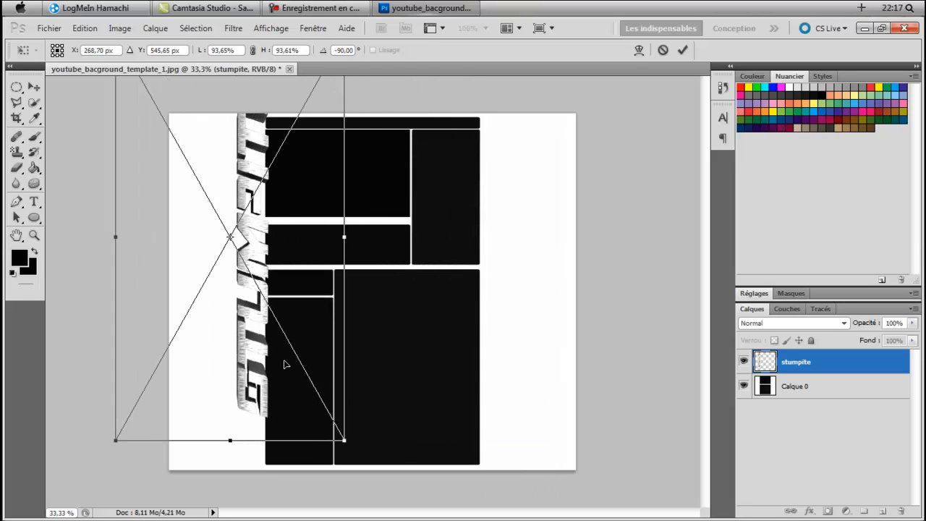
# - Scale the Stumpite text to about 36% width and 43% height, fit it against the layout's left edge and commit the placement
pyautogui.moveTo(228, 441); pyautogui.dragTo(234, 324)
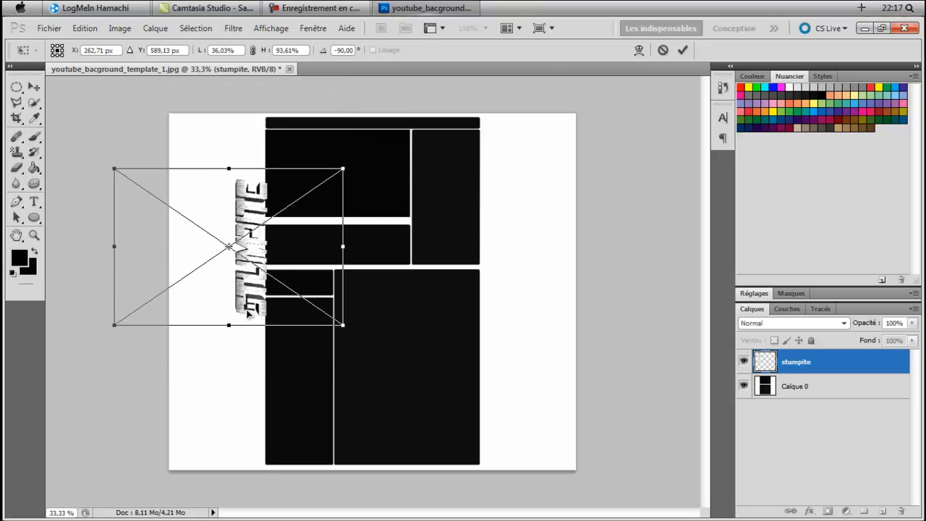
pyautogui.moveTo(249, 283); pyautogui.dragTo(216, 307)
pyautogui.moveTo(86, 269); pyautogui.dragTo(204, 269)
pyautogui.moveTo(272, 326)
pyautogui.mouseDown()
pyautogui.moveTo(259, 331)
pyautogui.moveTo(263, 321)
pyautogui.mouseUp()
pyautogui.click(15, 236)
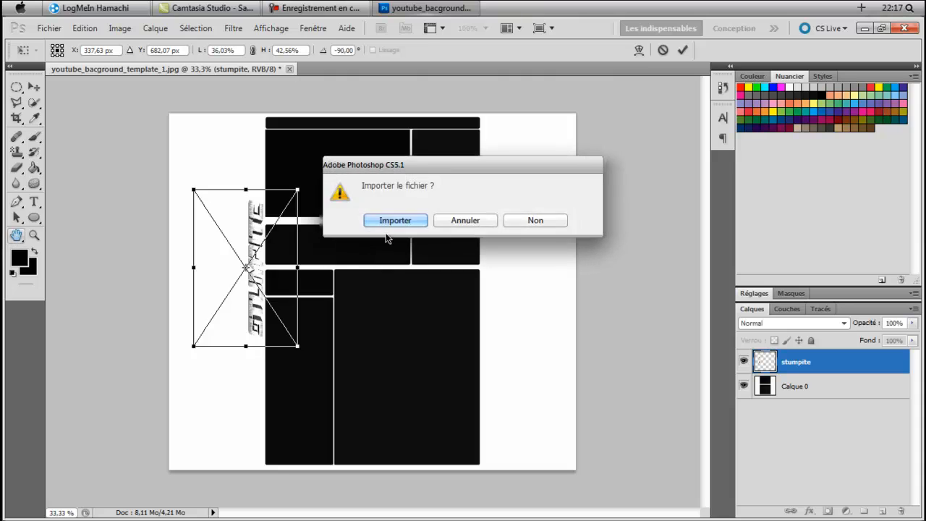
pyautogui.click(394, 219)
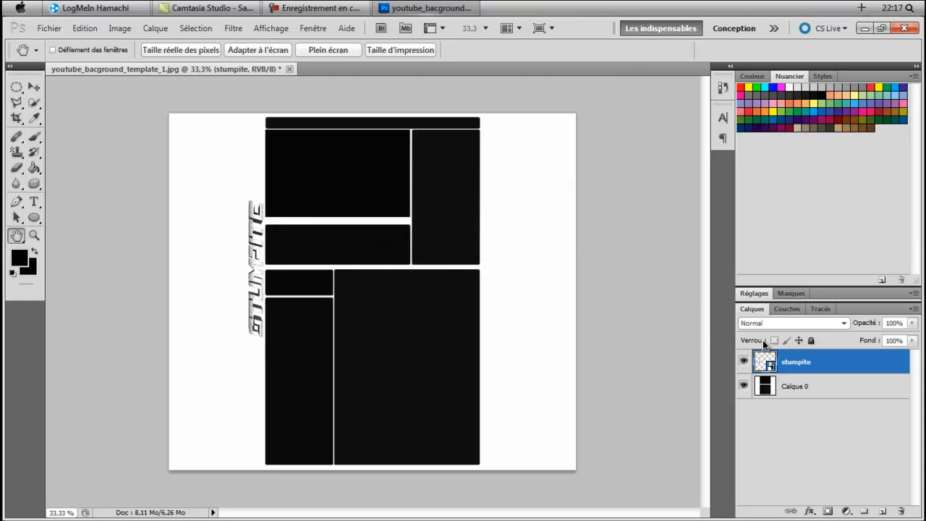
# - Nudge the Stumpite text right to about X 347 px so it touches the black layout's left edge, and commit the transform
pyautogui.hotkey('ctrl', 't')
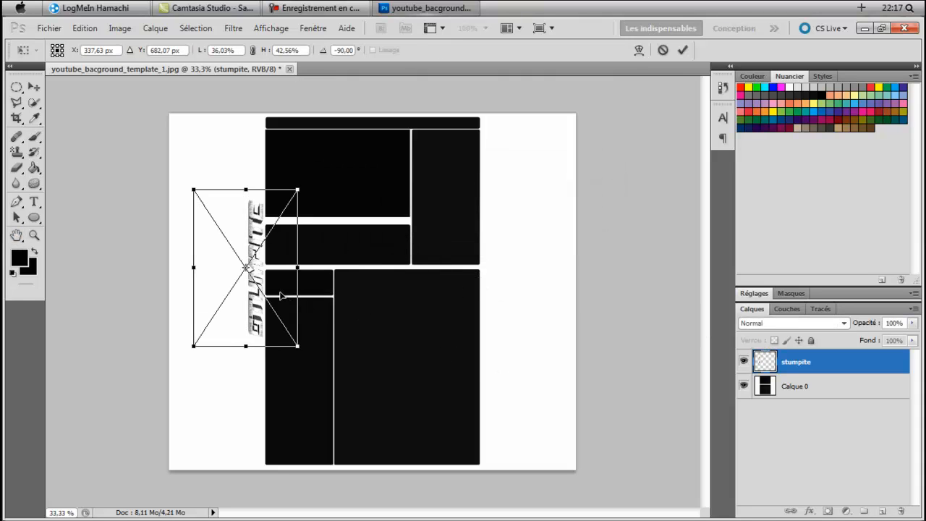
pyautogui.press('Right')
pyautogui.press('Right')
pyautogui.press('Right')
pyautogui.press('Right')
pyautogui.press('Right')
pyautogui.press('Right')
pyautogui.press('Right')
pyautogui.press('Right')
pyautogui.press('Right')
pyautogui.press('Right')
pyautogui.press('Right')
pyautogui.press('Right')
pyautogui.press('Right')
pyautogui.press('Right')
pyautogui.press('Right')
pyautogui.press('Left')
pyautogui.press('Left')
pyautogui.press('Left')
pyautogui.press('Left')
pyautogui.press('Left')
pyautogui.press('Left')
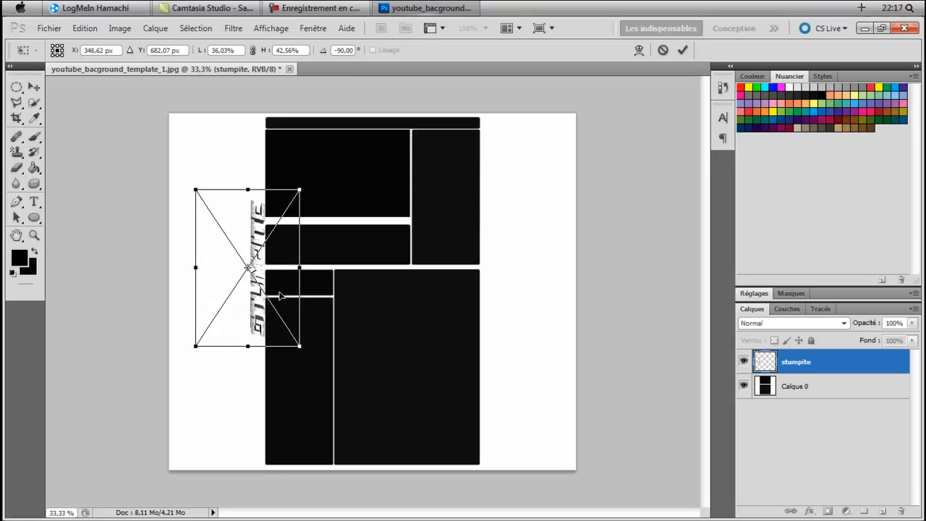
pyautogui.click(16, 235)
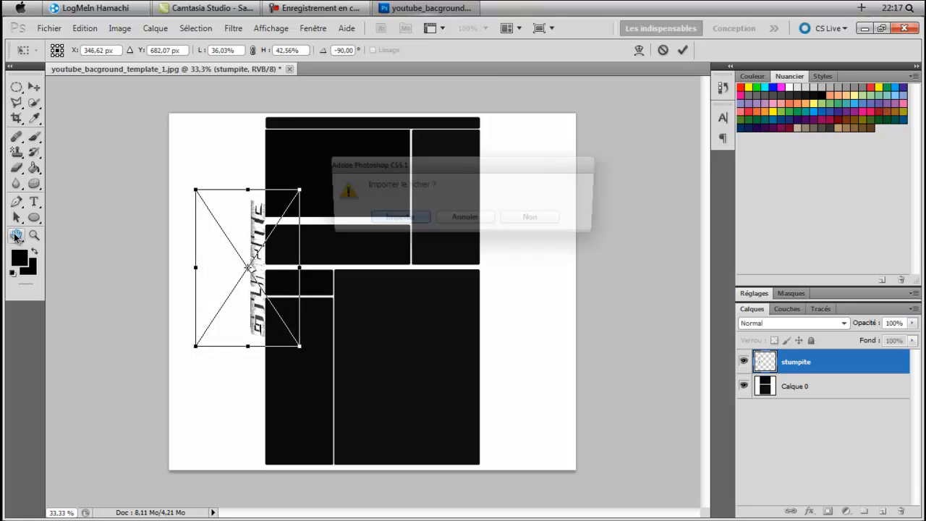
pyautogui.click(361, 215)
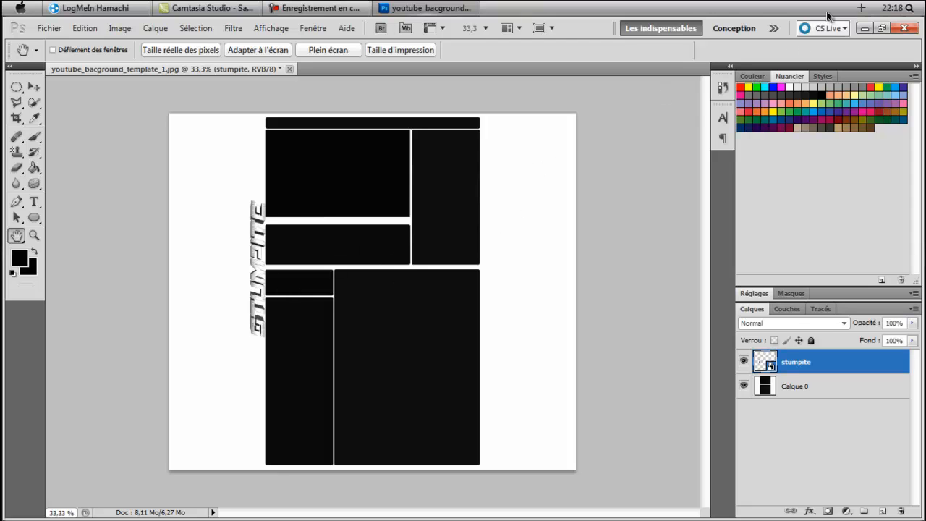
# - Place the "stumpite minecraft" render from the desktop in the template document and rotate it 90° clockwise
pyautogui.click(864, 28)
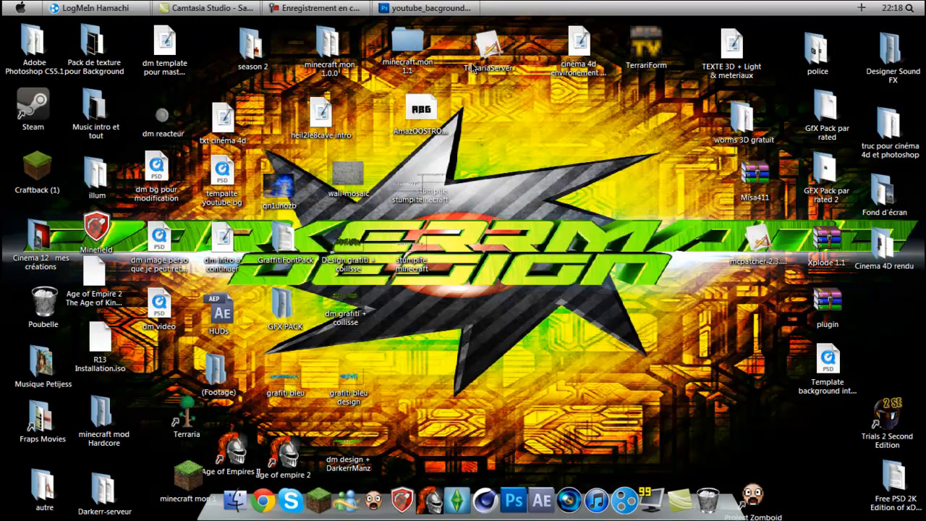
pyautogui.click(438, 8)
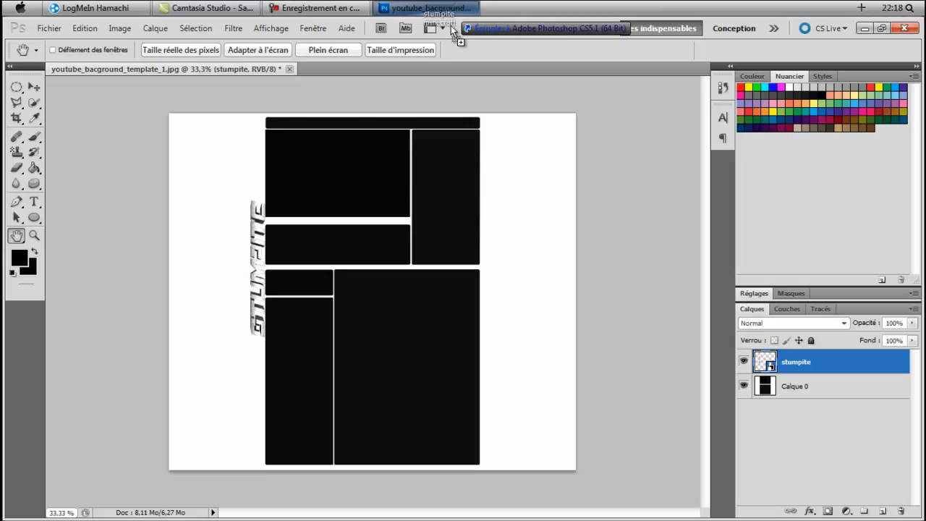
pyautogui.rightClick(419, 290)
pyautogui.click(498, 443)
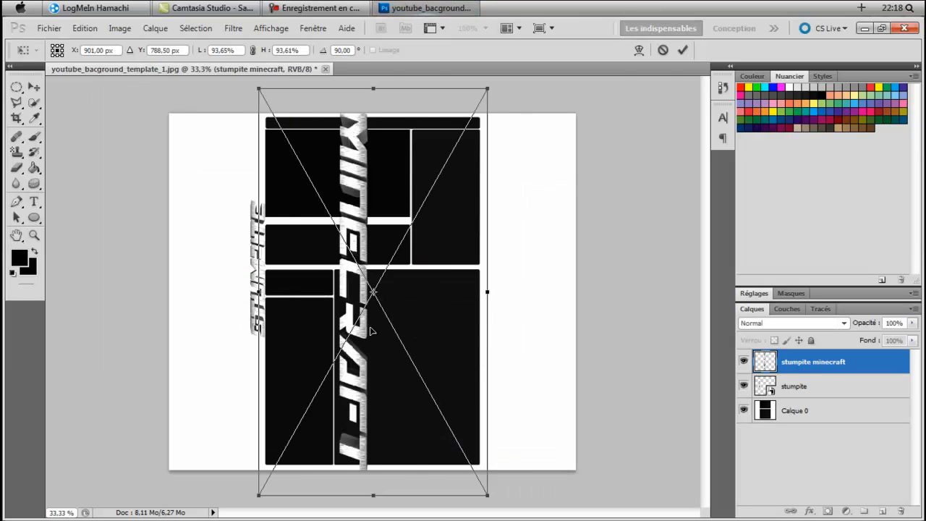
# - Scale the Minecraft text to about 35% width and 67% height, position it along the layout's right edge and commit the placement
pyautogui.moveTo(376, 475); pyautogui.dragTo(327, 321)
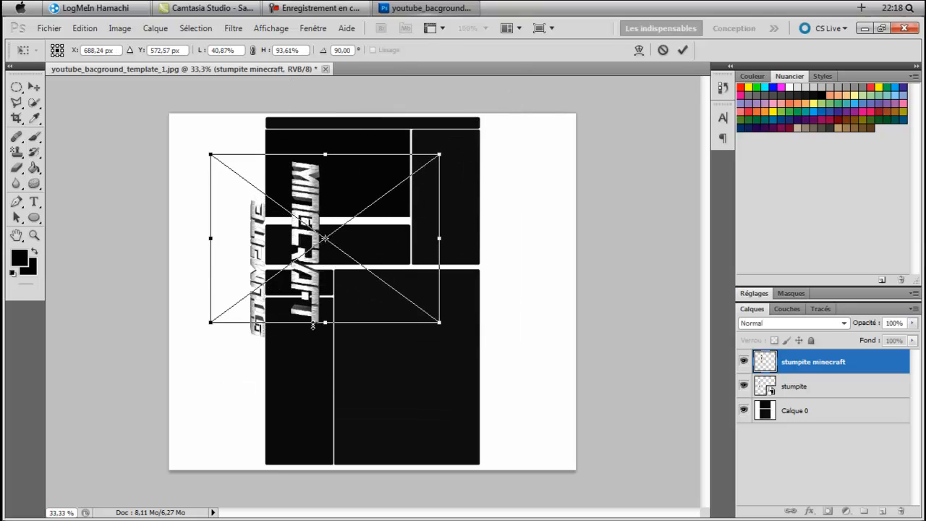
pyautogui.moveTo(329, 269); pyautogui.dragTo(297, 301)
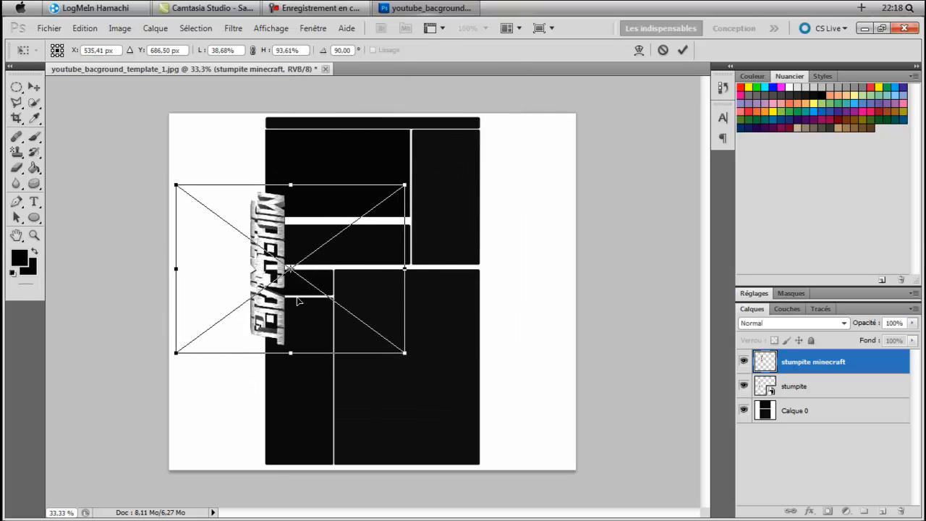
pyautogui.moveTo(289, 355); pyautogui.dragTo(291, 348)
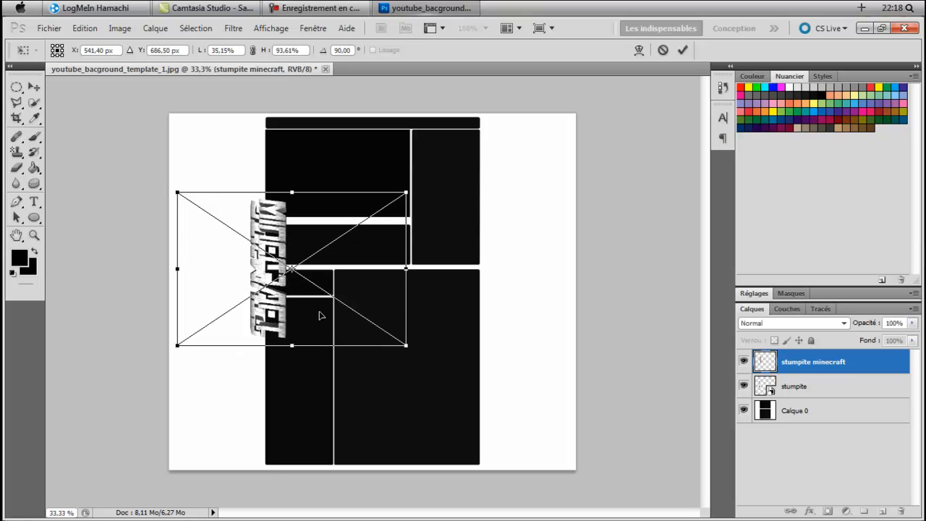
pyautogui.moveTo(405, 270); pyautogui.dragTo(542, 289)
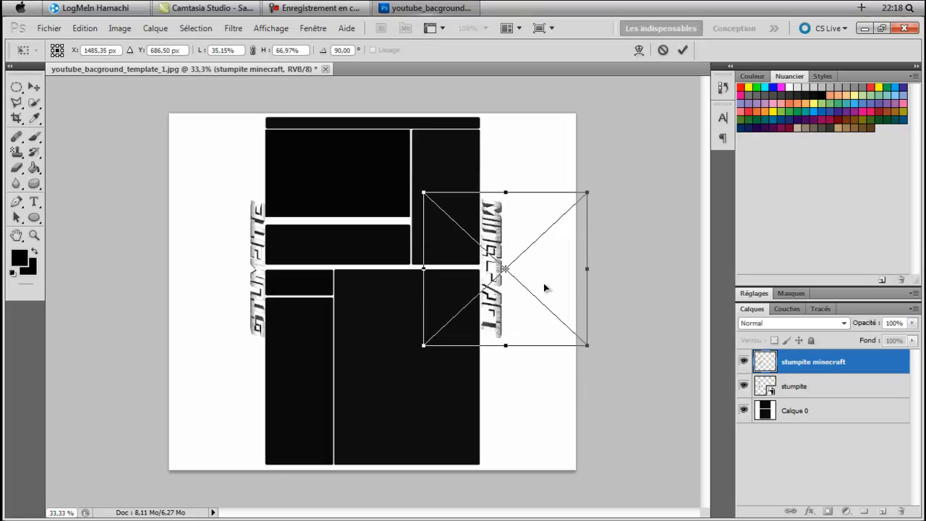
pyautogui.click(16, 234)
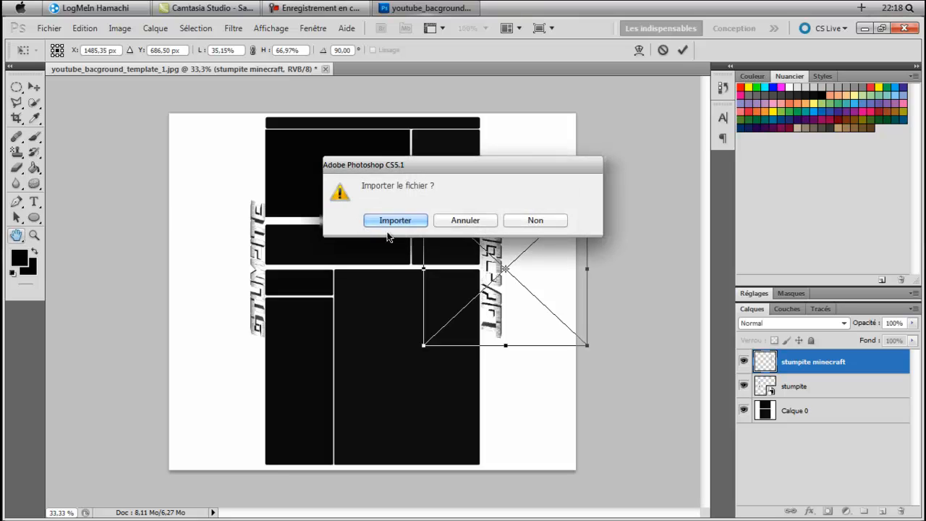
pyautogui.click(395, 214)
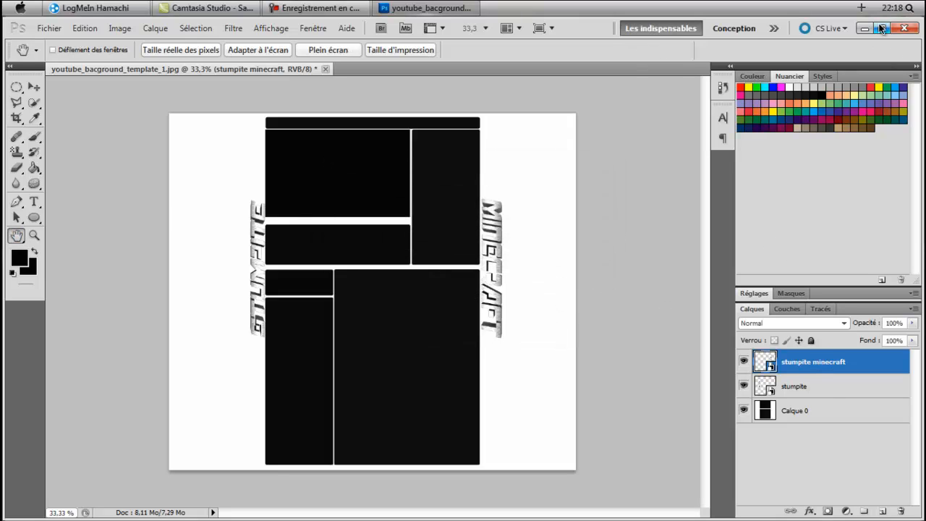
# - Place the "optical flare" image from the desktop folder "Pack de texture pour Background" into the Photoshop template document
pyautogui.click(393, 5)
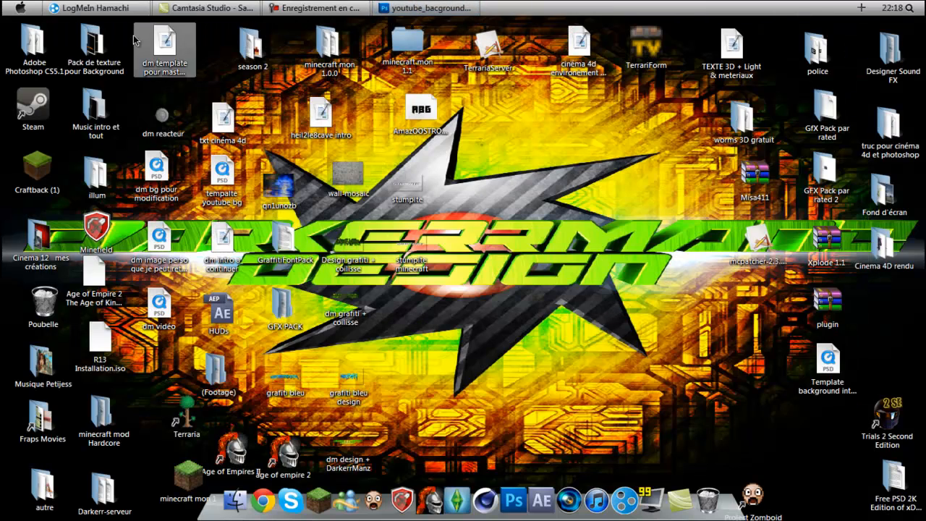
pyautogui.doubleClick(93, 51)
pyautogui.scroll(-2, 608, 178)
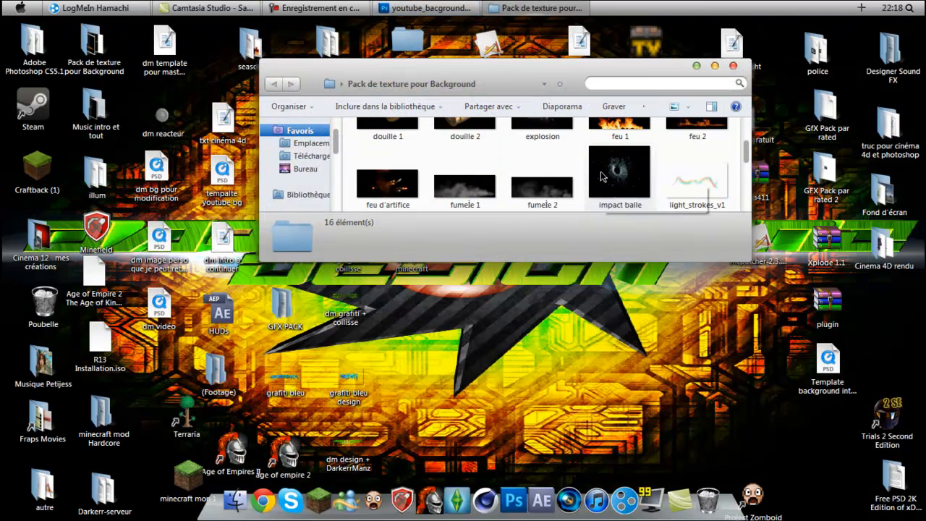
pyautogui.scroll(-3, 538, 181)
pyautogui.scroll(1, 489, 153)
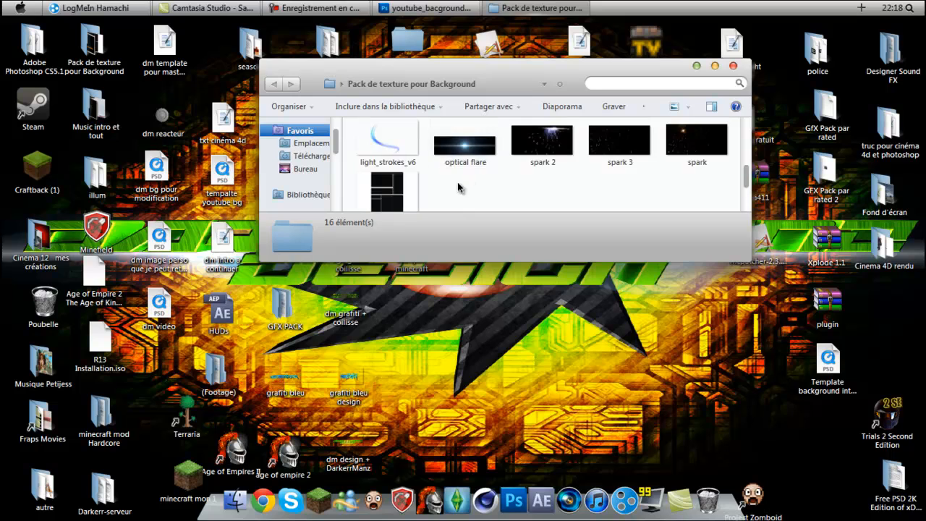
pyautogui.moveTo(465, 160); pyautogui.dragTo(422, 275)
# - Rotate the optical flare 90° counterclockwise and move it over the layout's left part, near the Stumpite text
pyautogui.rightClick(422, 276)
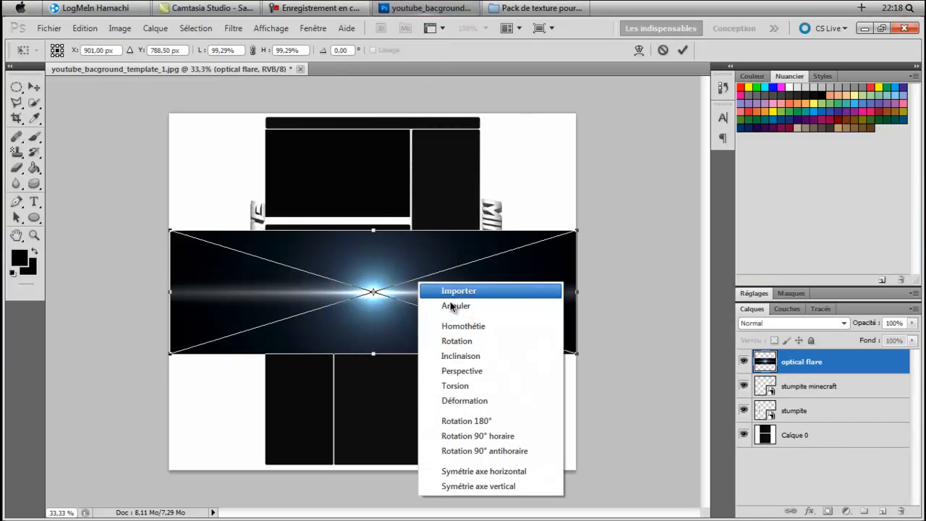
pyautogui.click(510, 449)
pyautogui.moveTo(385, 335); pyautogui.dragTo(299, 323)
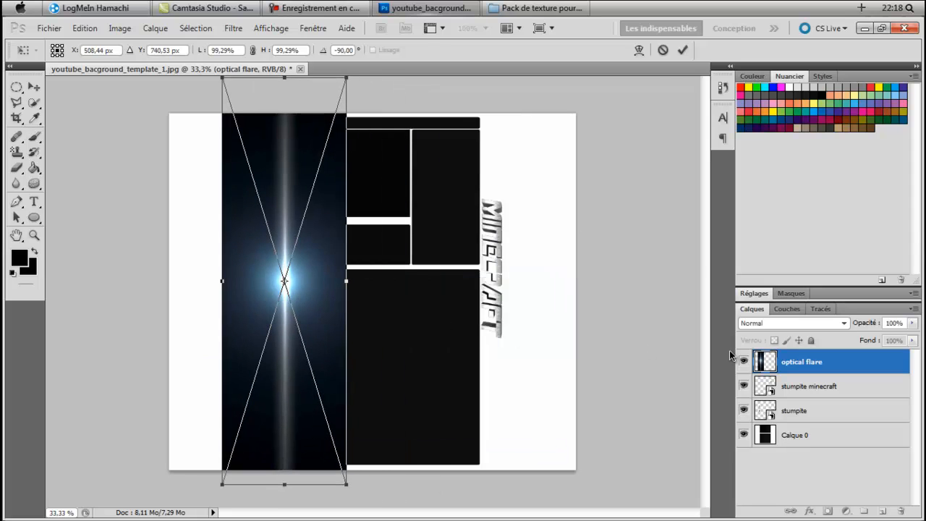
# - Set the optical flare's blend mode to Superposition, center it on the layout's left edge at X 425, Y 686.50 px, and commit the placement
pyautogui.click(770, 322)
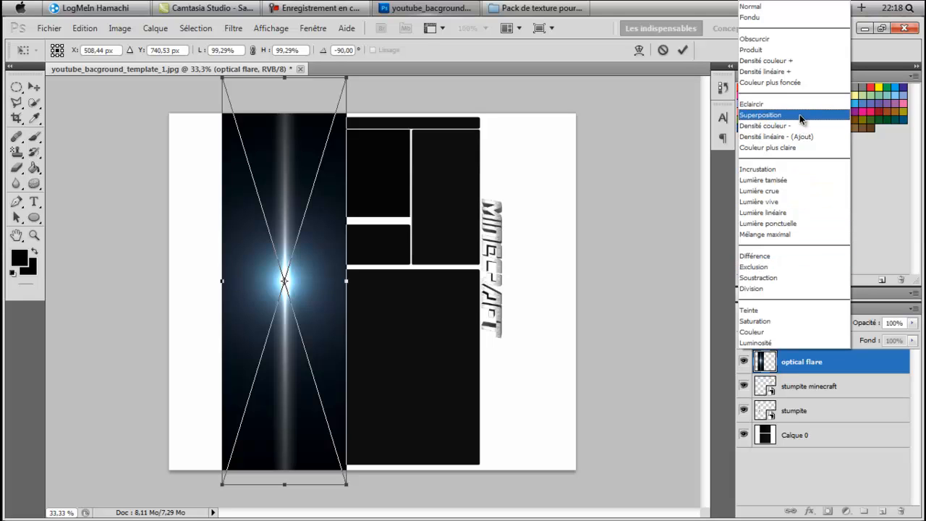
pyautogui.click(799, 114)
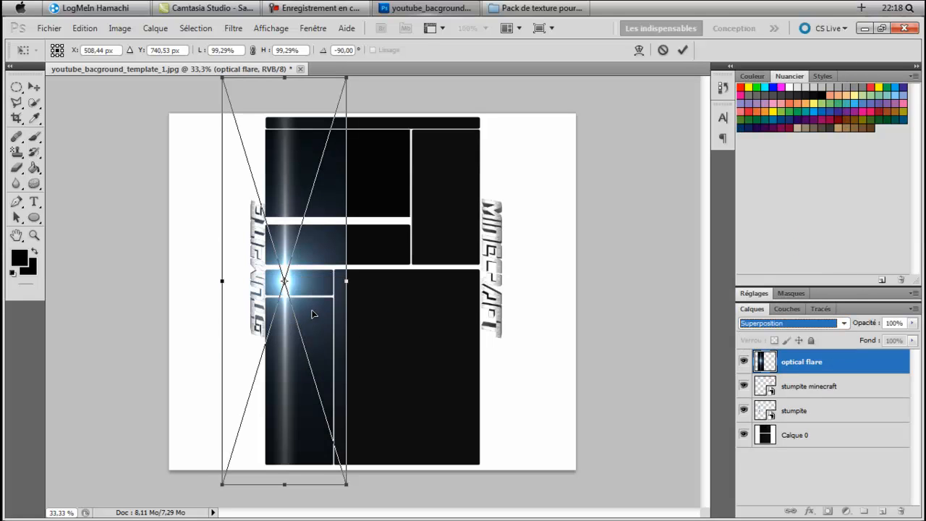
pyautogui.moveTo(312, 314); pyautogui.dragTo(289, 305)
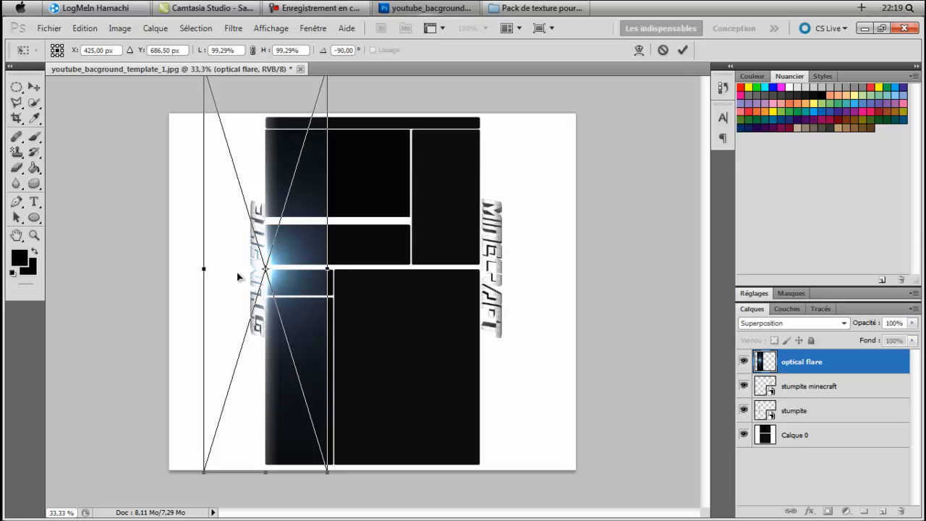
pyautogui.click(16, 235)
pyautogui.click(401, 217)
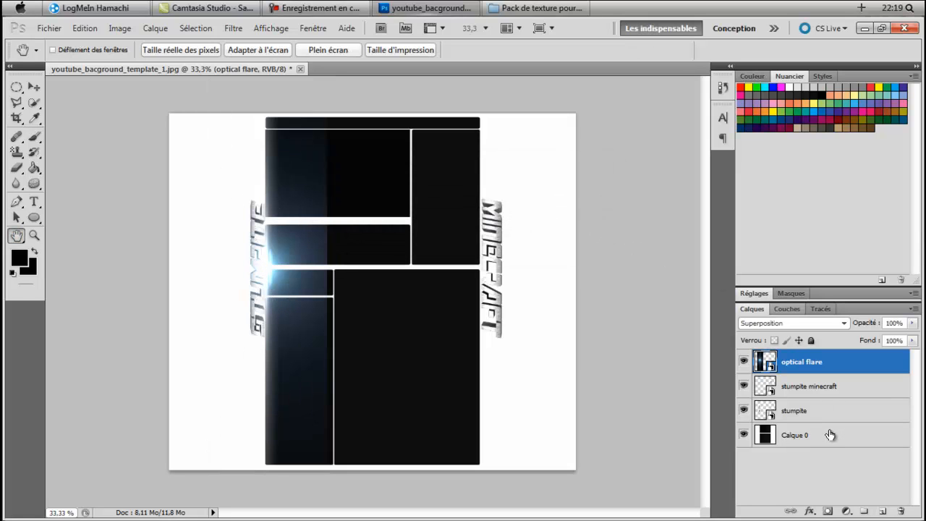
# - Duplicate the optical flare layer within the template document
pyautogui.rightClick(798, 358)
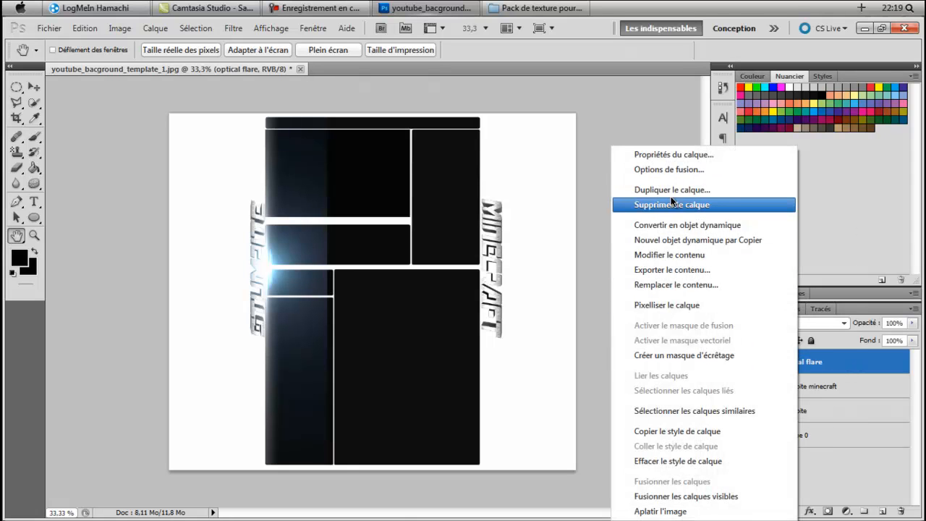
pyautogui.click(629, 190)
pyautogui.click(577, 157)
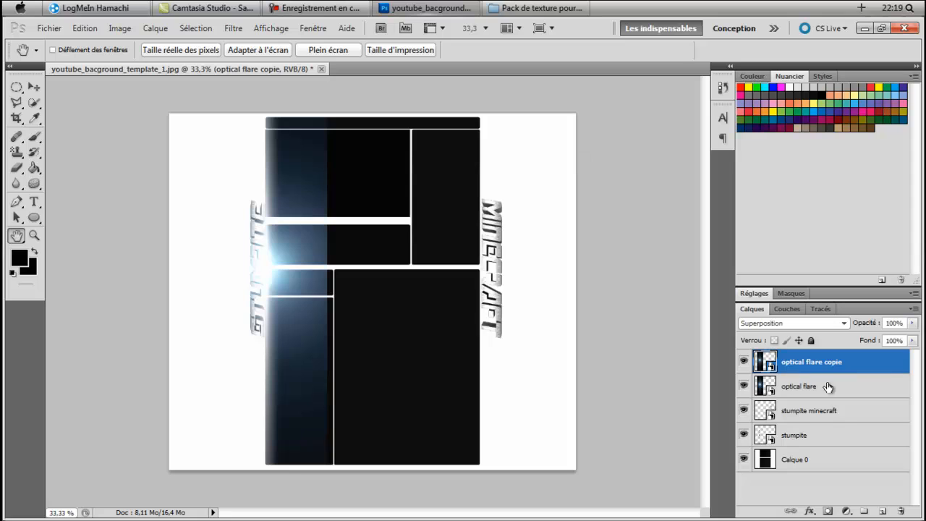
pyautogui.rightClick(829, 359)
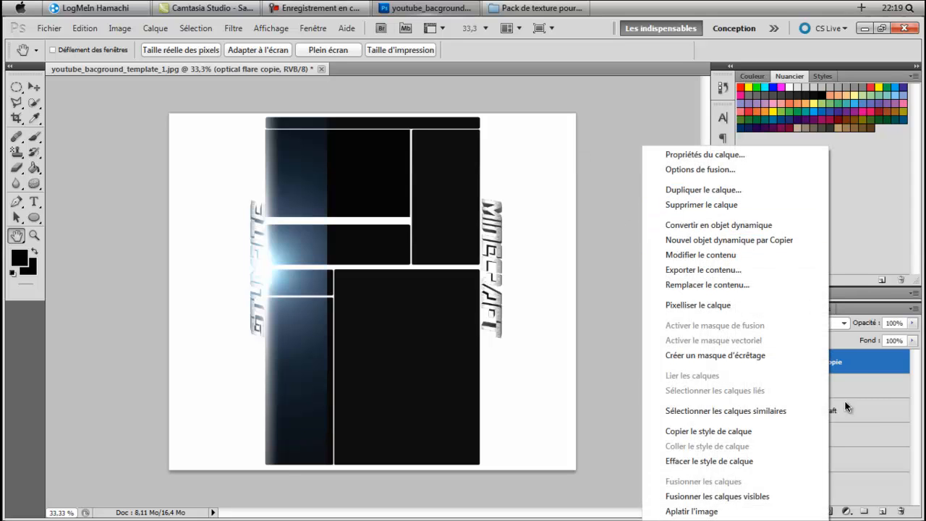
pyautogui.click(864, 366)
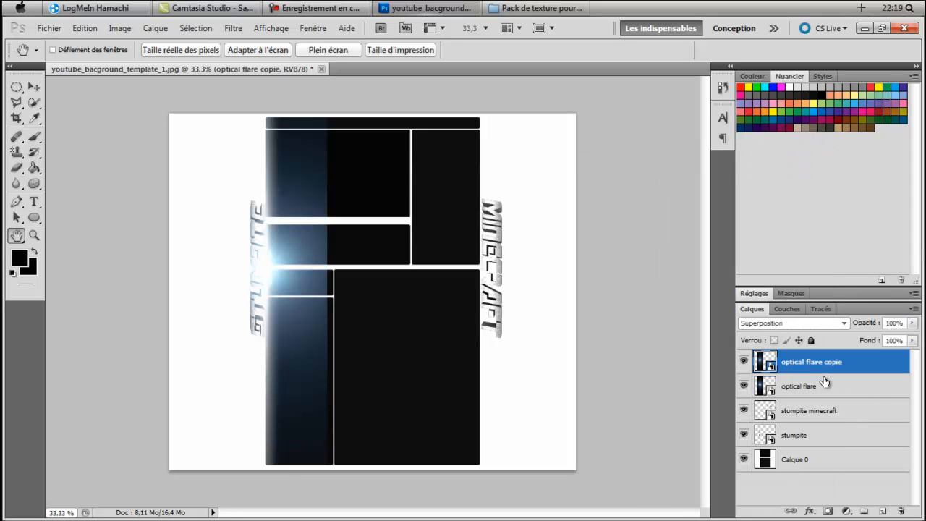
# - Move the optical flare copy onto the layout's right edge at X 1379, Y 687 px, and commit the transformation
pyautogui.hotkey('ctrl', 't')
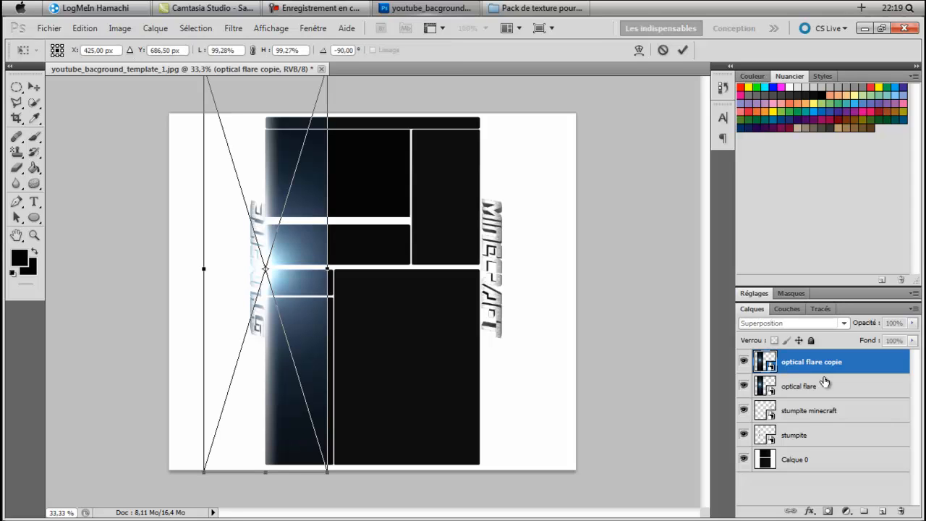
pyautogui.moveTo(293, 252); pyautogui.dragTo(511, 262)
pyautogui.click(15, 235)
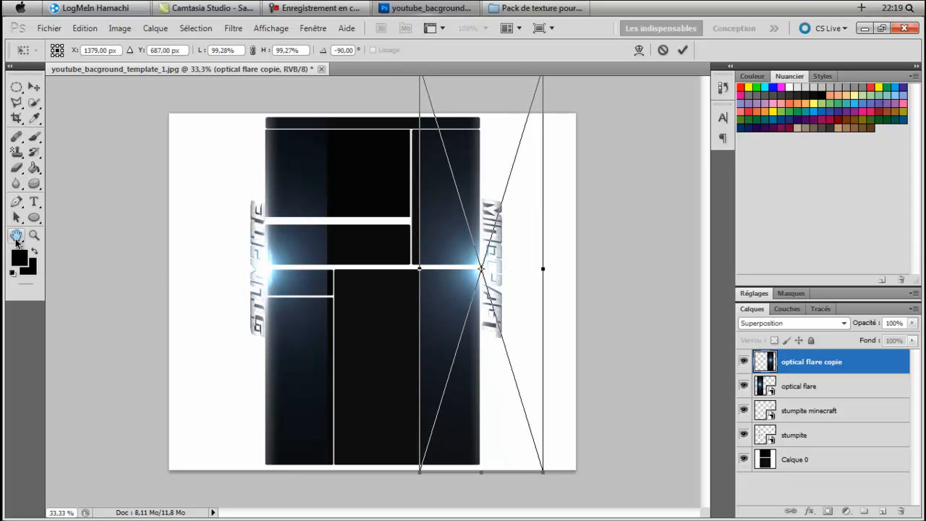
pyautogui.click(420, 215)
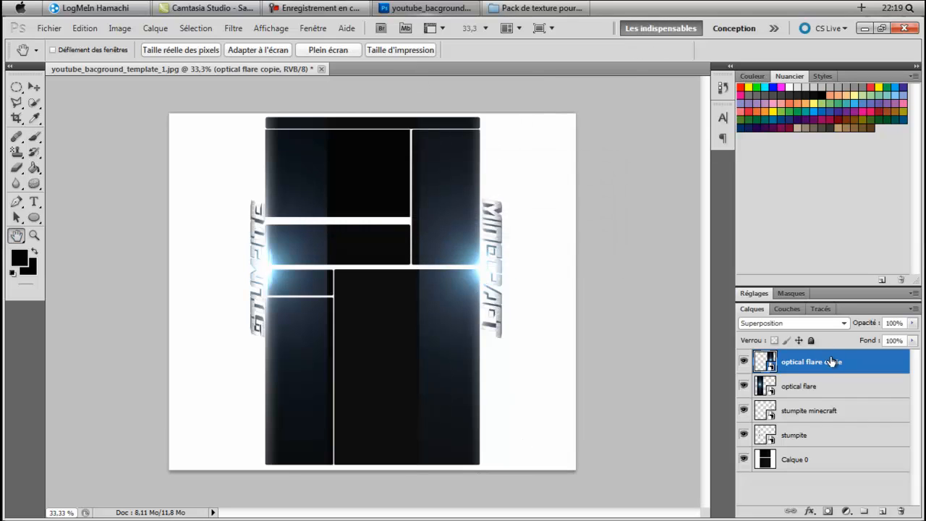
# - Add a gradient overlay (Incrustation en dégradé) to the Calque 0 layer and set its style to Radial
pyautogui.doubleClick(799, 462)
pyautogui.doubleClick(839, 466)
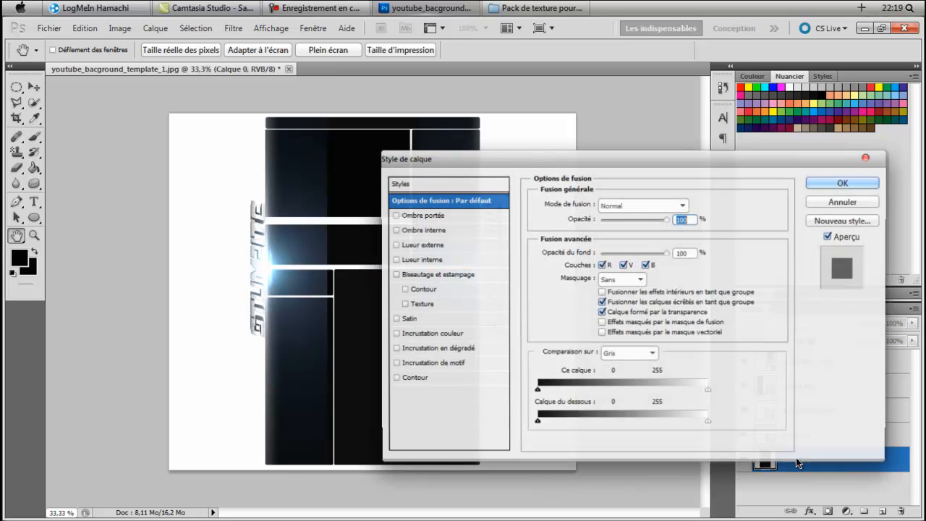
pyautogui.click(866, 180)
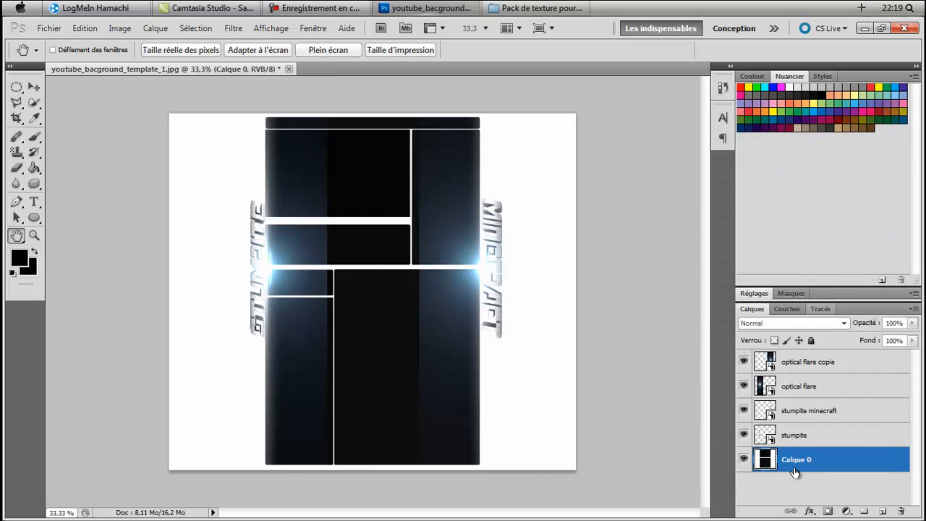
pyautogui.doubleClick(797, 459)
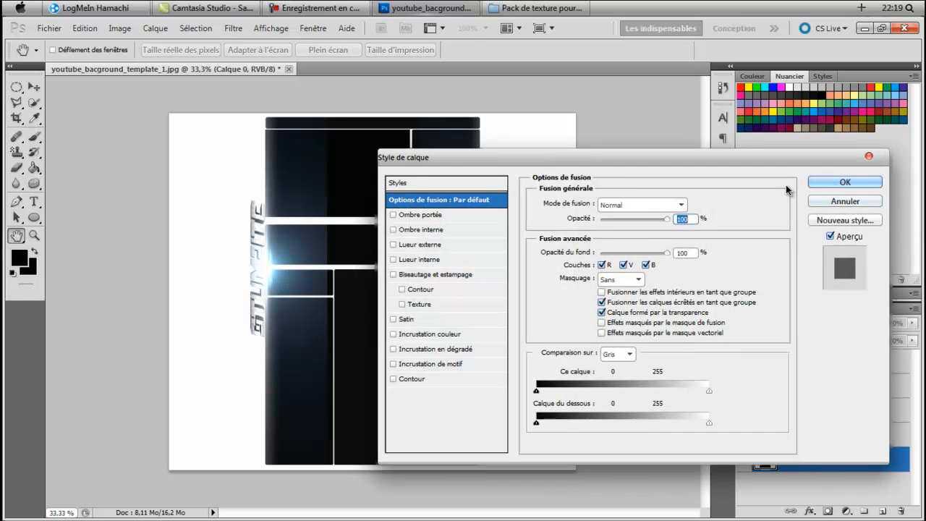
pyautogui.click(455, 351)
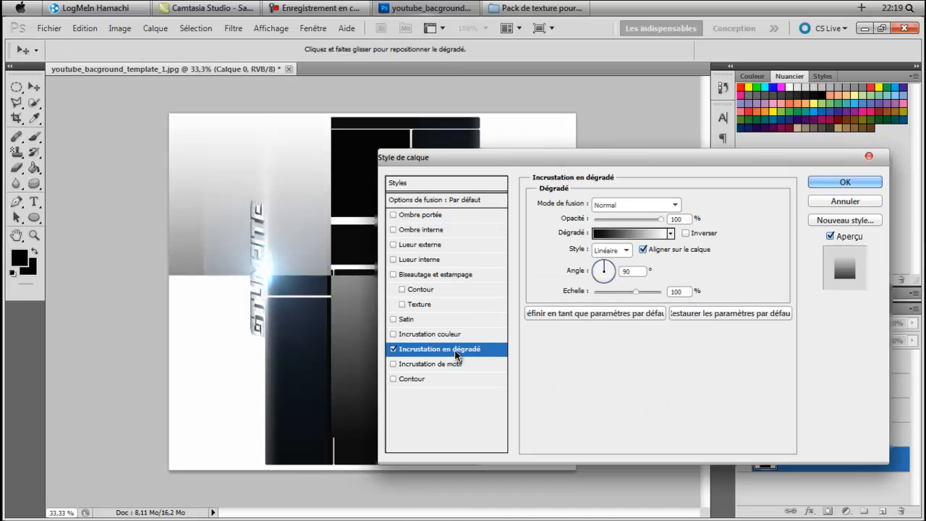
pyautogui.click(614, 250)
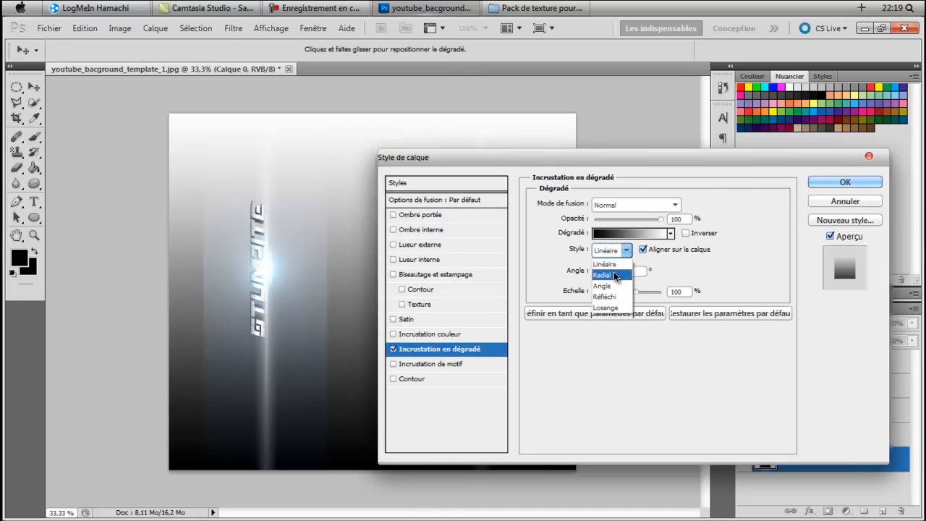
pyautogui.click(613, 274)
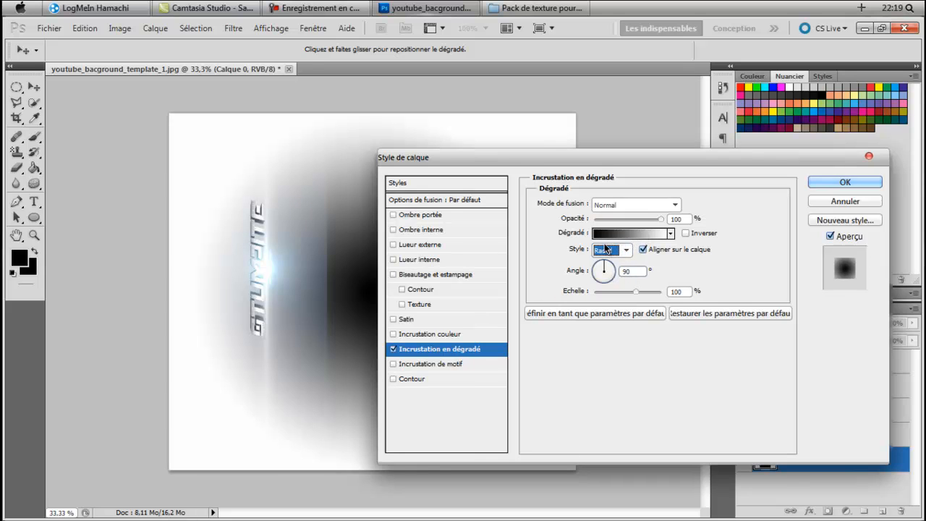
# - Set the starting color stop of the overlay gradient to bright green with a hue of 128°
pyautogui.click(629, 233)
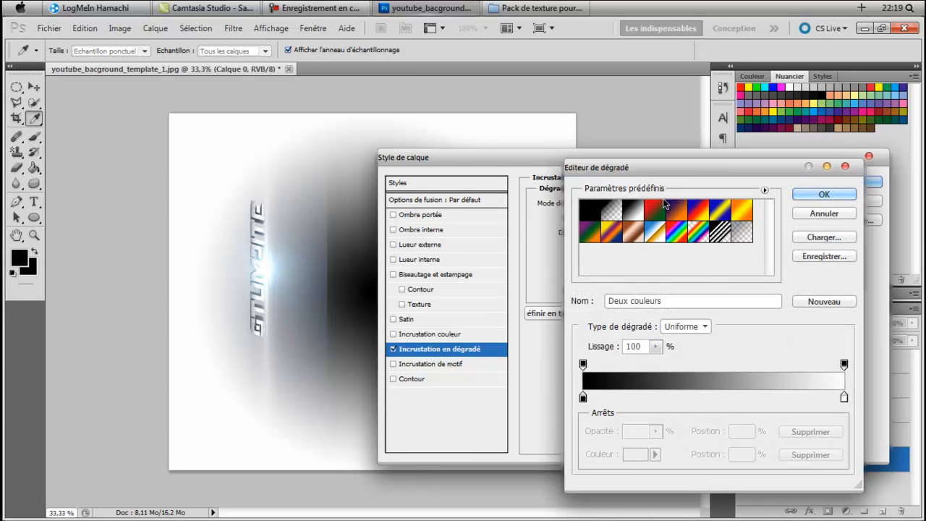
pyautogui.moveTo(714, 167)
pyautogui.mouseDown()
pyautogui.moveTo(775, 171)
pyautogui.moveTo(727, 168)
pyautogui.mouseUp()
pyautogui.doubleClick(604, 396)
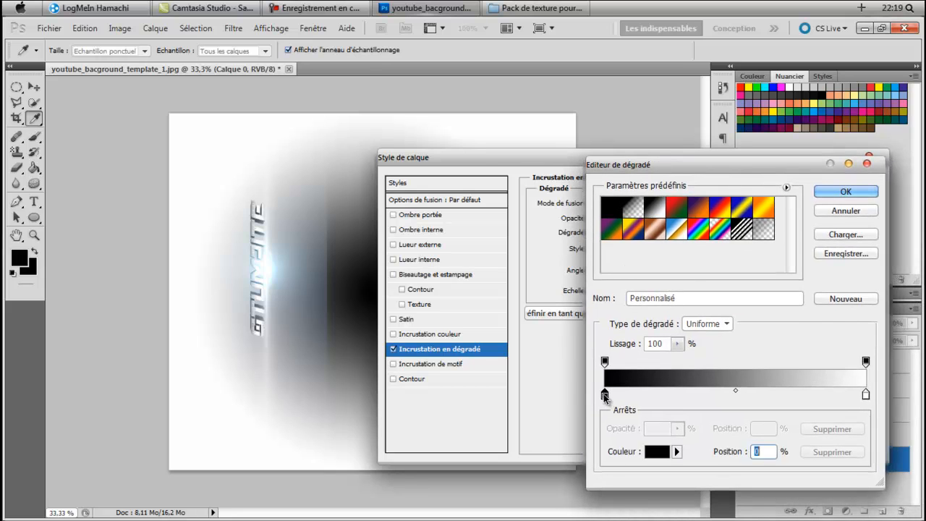
pyautogui.moveTo(667, 337); pyautogui.dragTo(665, 340)
pyautogui.moveTo(638, 231); pyautogui.dragTo(655, 226)
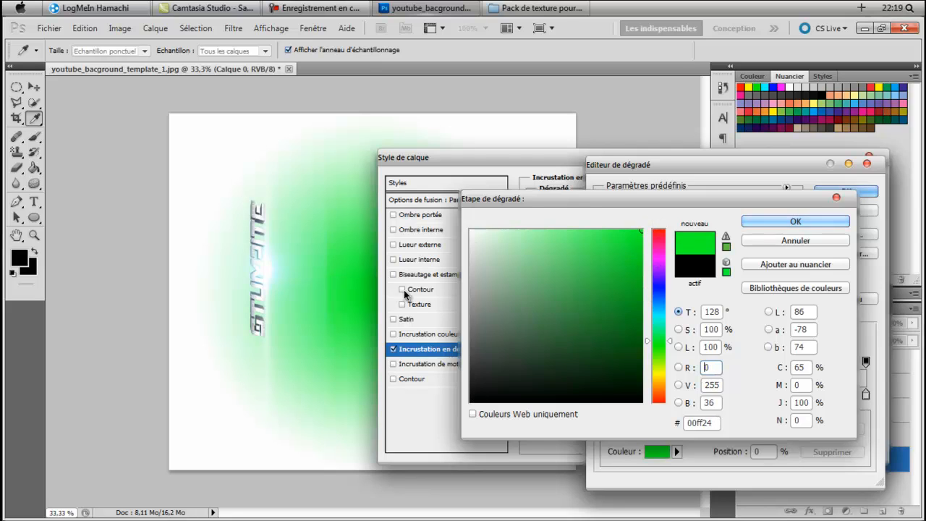
pyautogui.click(792, 224)
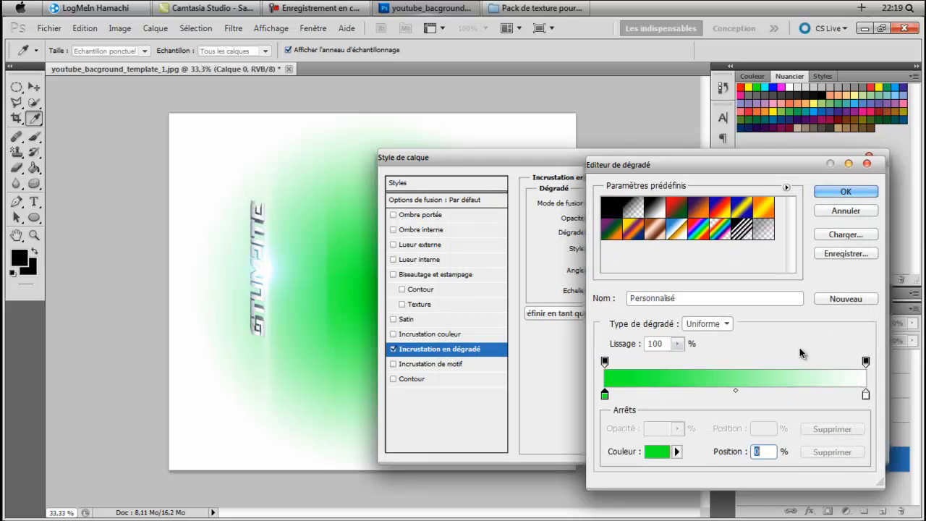
# - Set the ending color stop of the gradient to black and accept the edited gradient
pyautogui.doubleClick(866, 395)
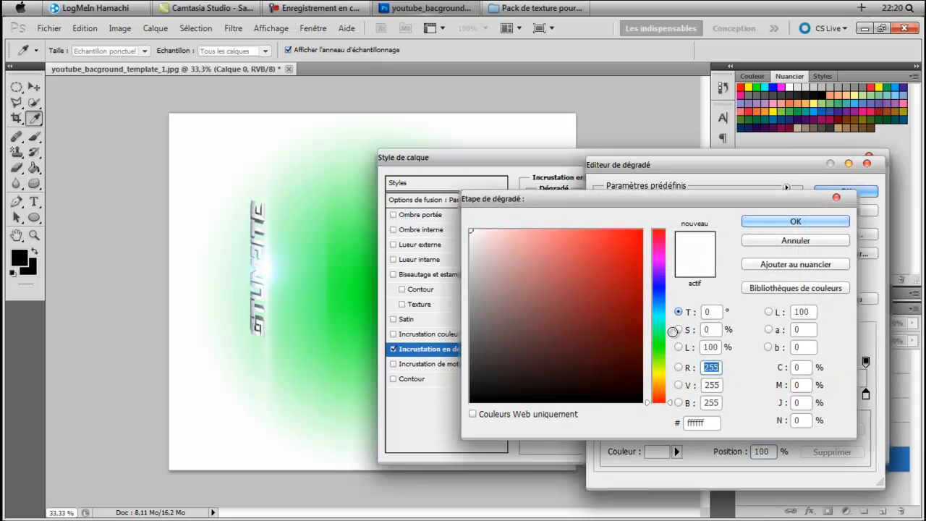
pyautogui.moveTo(549, 340); pyautogui.dragTo(417, 451)
pyautogui.click(760, 225)
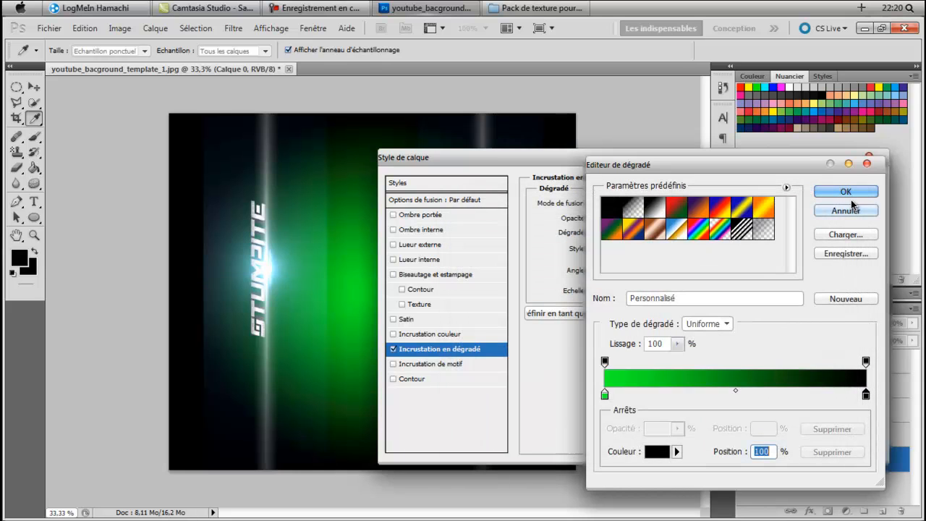
pyautogui.click(843, 193)
# - Set the gradient overlay's scale to 124% and move the layer style dialog clear of the artwork
pyautogui.moveTo(779, 158); pyautogui.dragTo(878, 132)
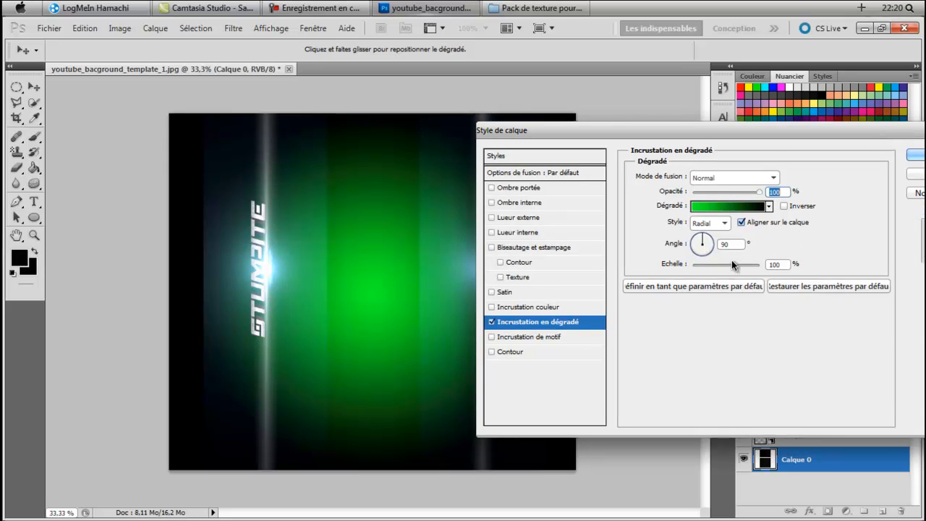
pyautogui.moveTo(755, 264); pyautogui.dragTo(746, 263)
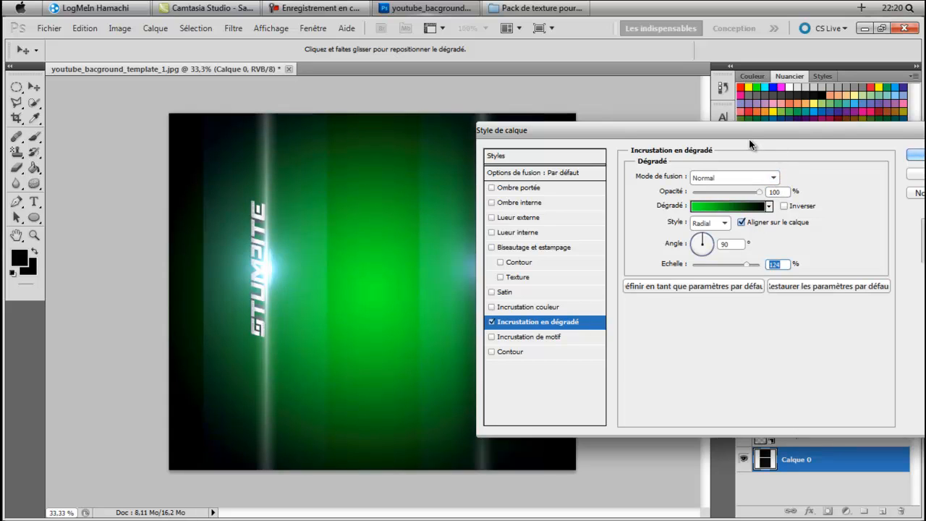
pyautogui.moveTo(749, 143); pyautogui.dragTo(847, 142)
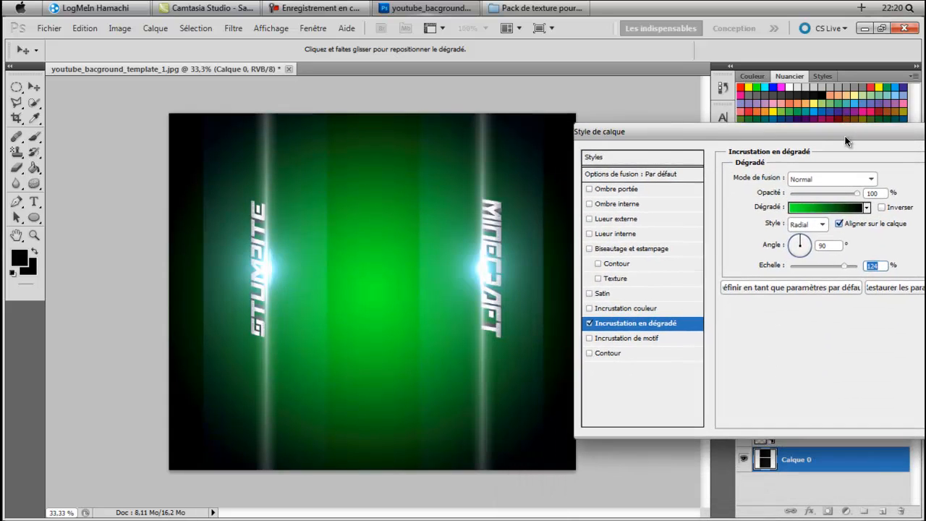
# - Enable the bevel texture on Calque 0, try several patterns and choose the gray cloudy pattern
pyautogui.click(619, 279)
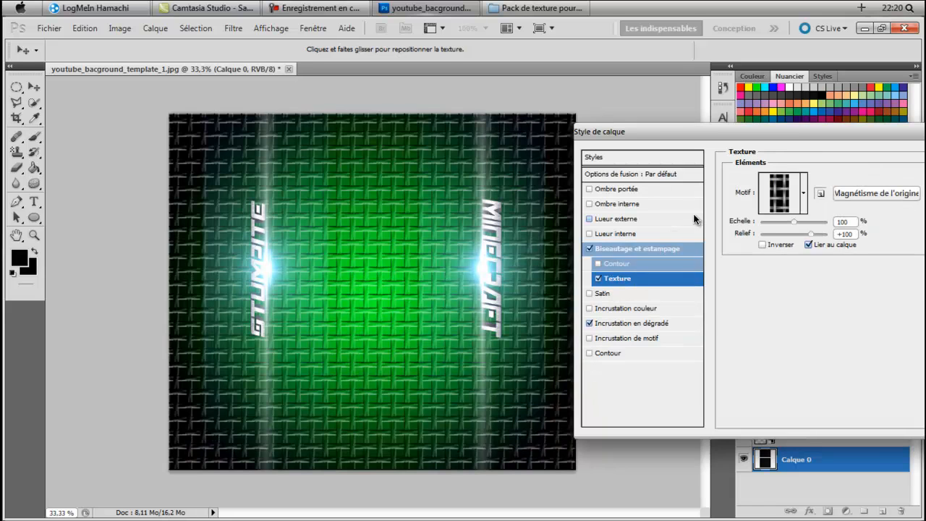
pyautogui.click(803, 193)
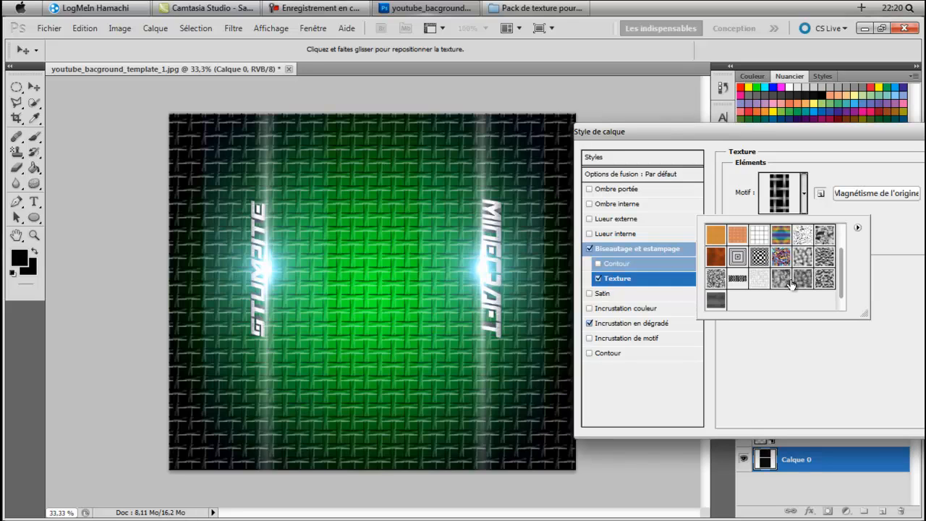
pyautogui.click(804, 281)
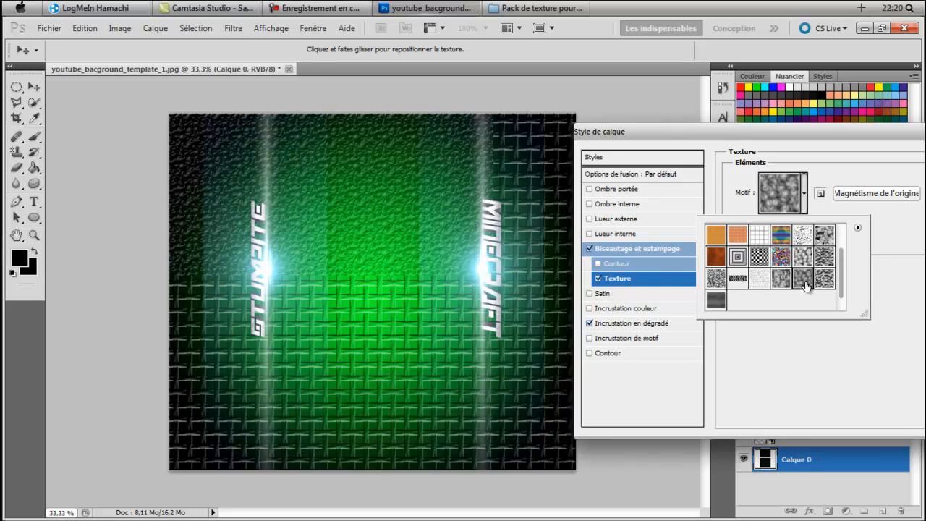
pyautogui.click(787, 283)
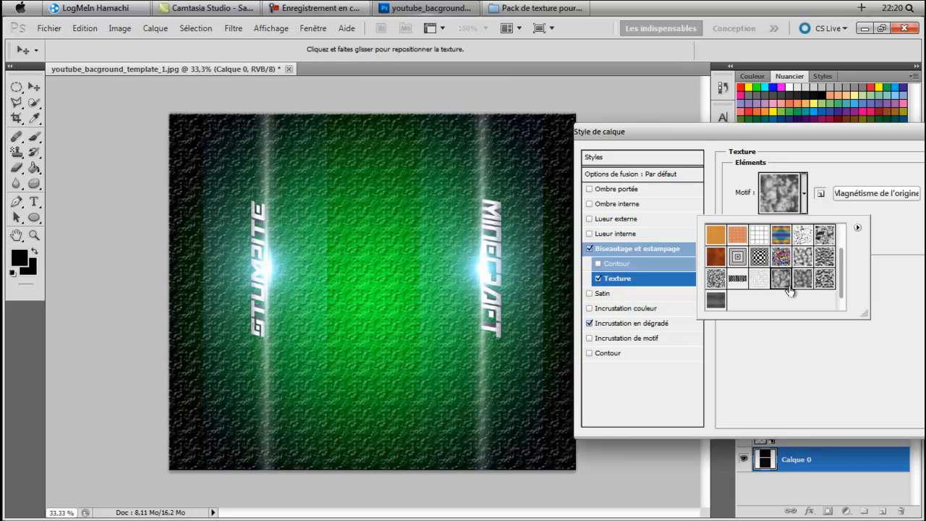
pyautogui.click(785, 261)
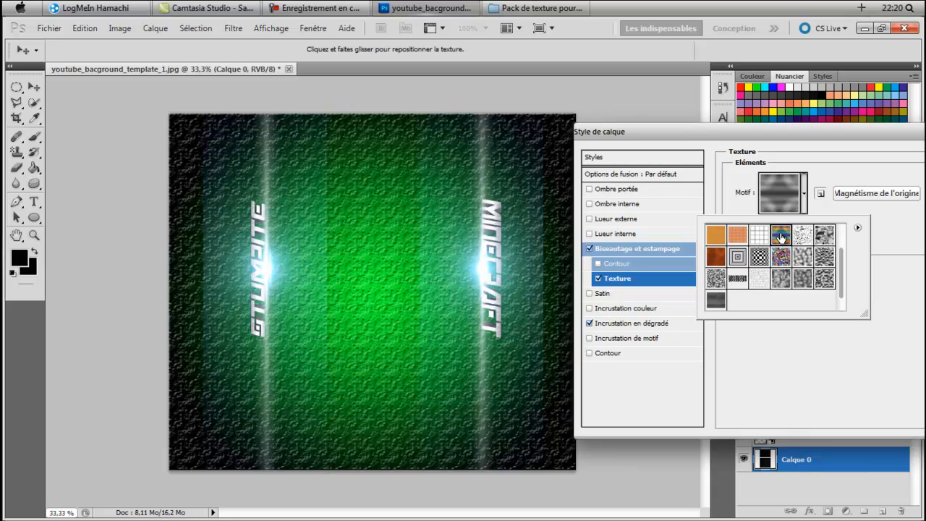
pyautogui.click(785, 285)
pyautogui.click(785, 285)
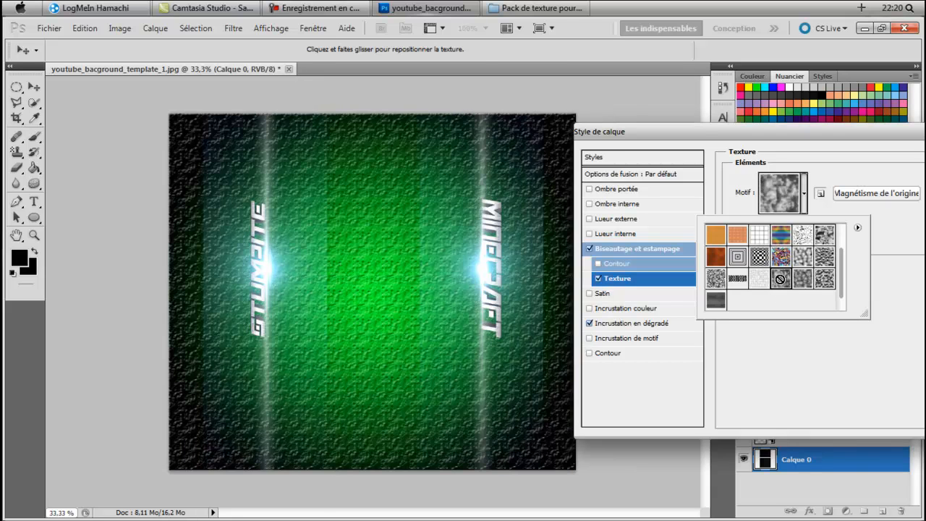
# - Set the texture's scale to 499% and apply the layer style to Calque 0
pyautogui.click(820, 210)
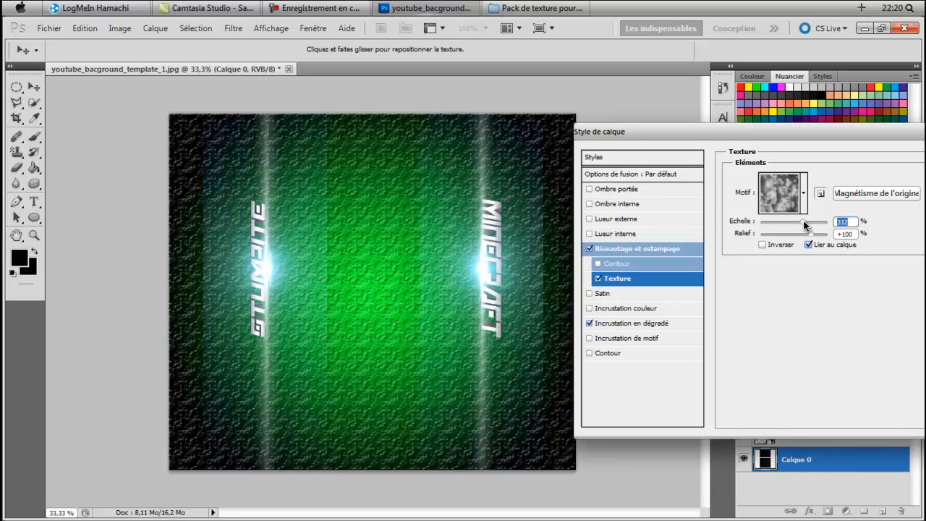
pyautogui.moveTo(798, 219); pyautogui.dragTo(808, 222)
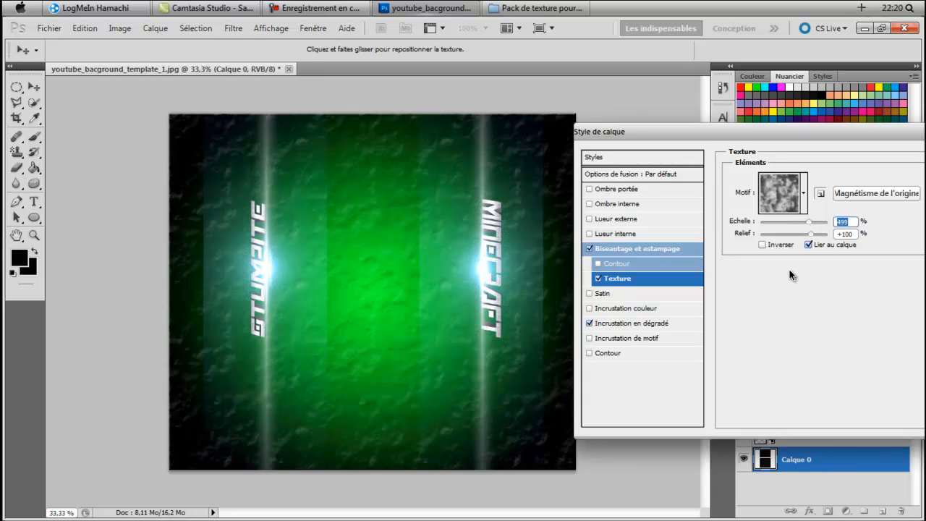
pyautogui.moveTo(807, 153); pyautogui.dragTo(644, 147)
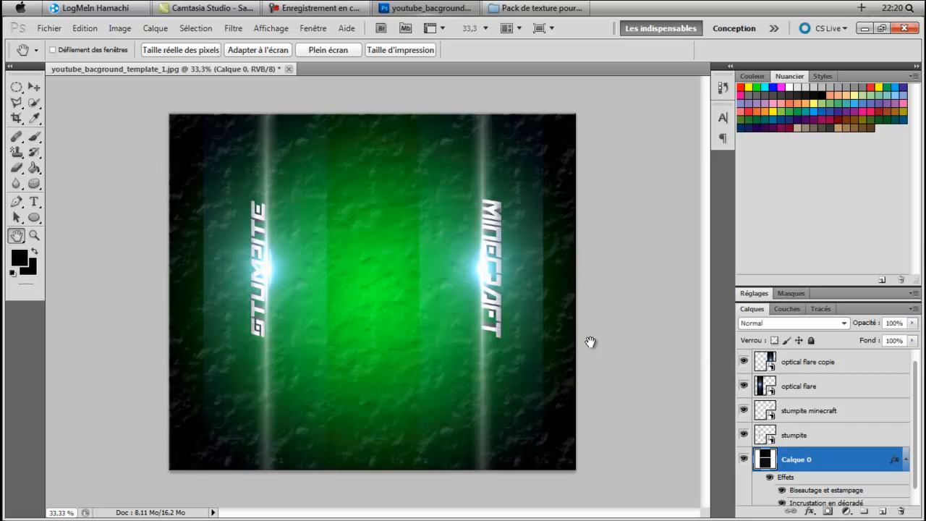
# - Rasterize the optical flare copie layer and the original optical flare layer
pyautogui.click(839, 363)
pyautogui.rightClick(840, 365)
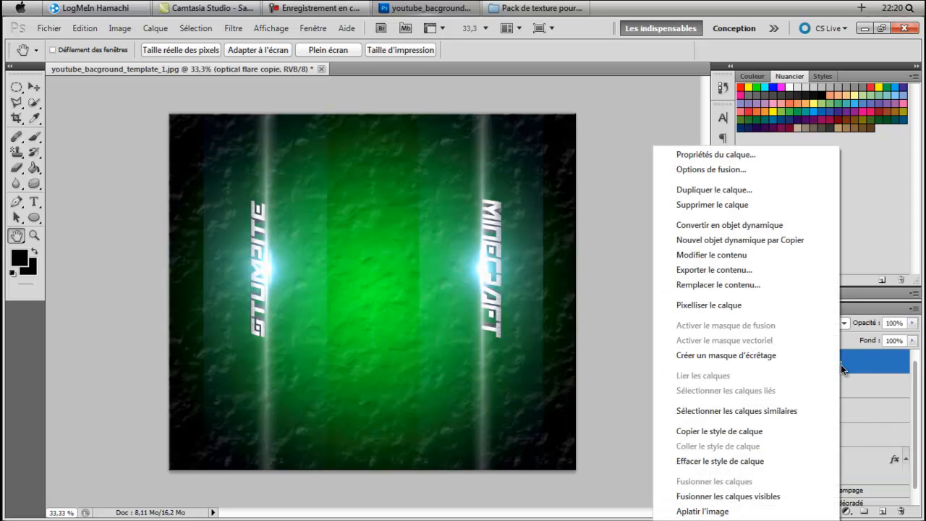
pyautogui.click(874, 351)
pyautogui.rightClick(876, 358)
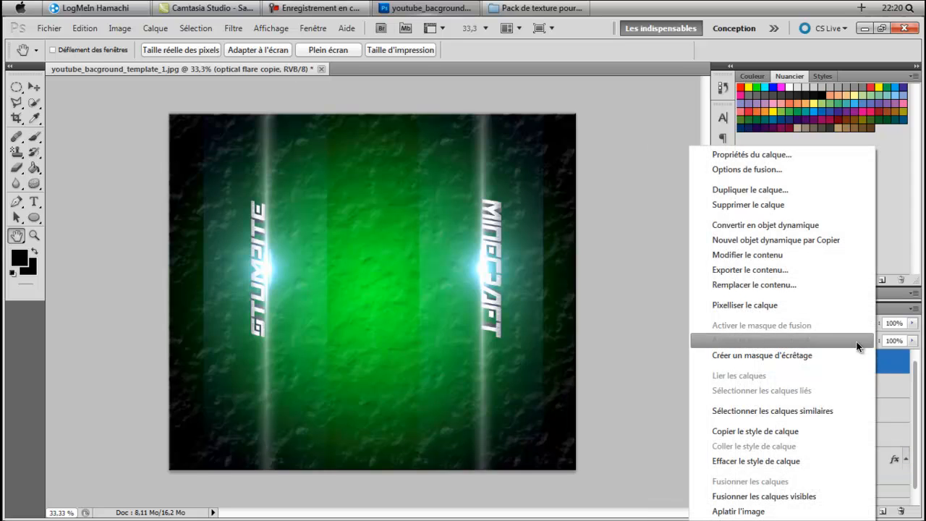
pyautogui.click(797, 306)
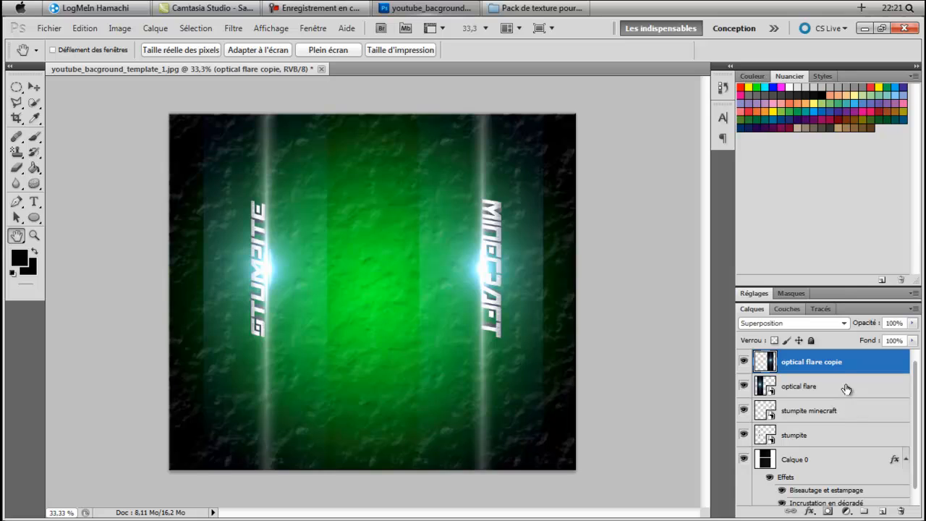
pyautogui.click(845, 384)
pyautogui.rightClick(845, 384)
pyautogui.click(771, 305)
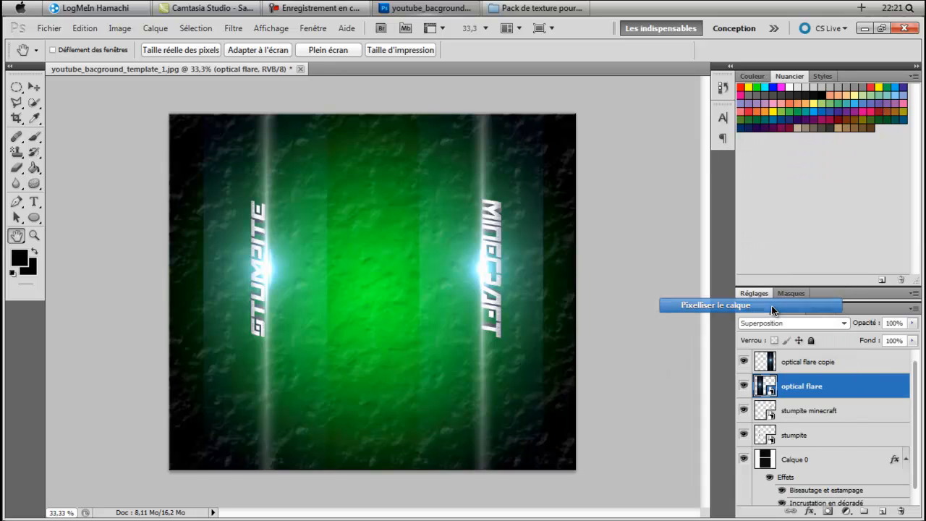
# - Erase the hard outer edge of the optical flare copie layer using a soft 298 px eraser at 23% hardness
pyautogui.click(815, 368)
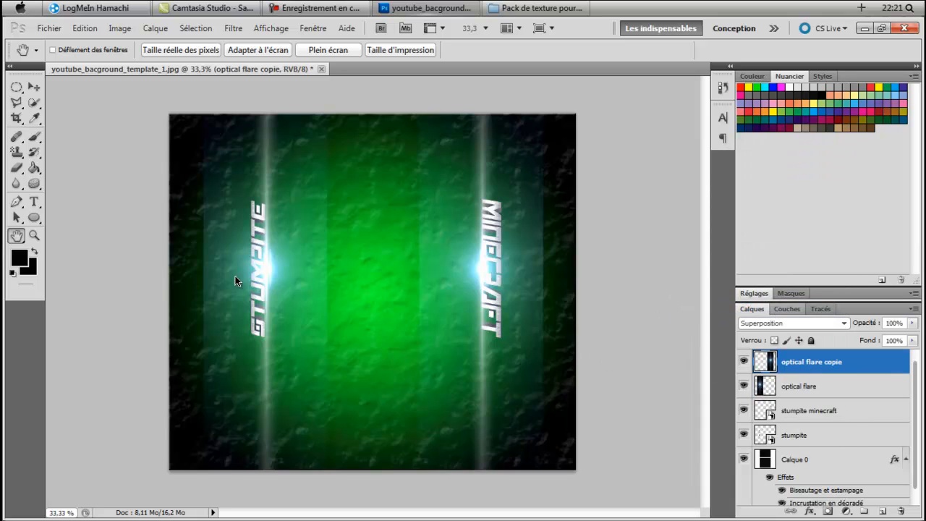
pyautogui.click(18, 168)
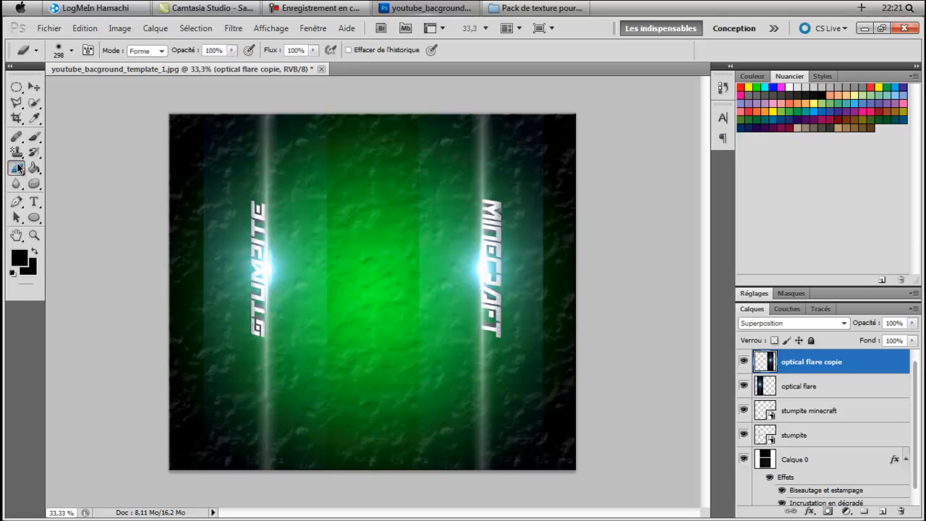
pyautogui.click(59, 49)
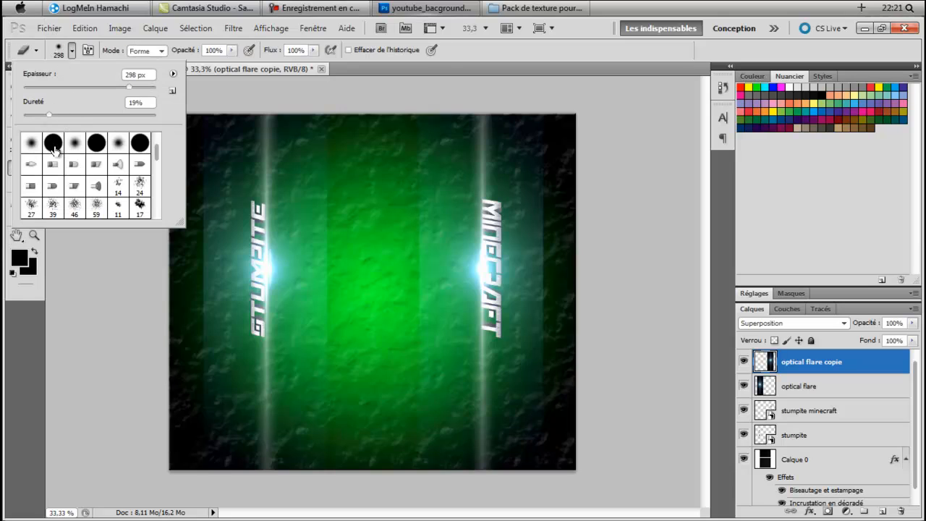
pyautogui.click(32, 143)
pyautogui.moveTo(47, 116); pyautogui.dragTo(54, 114)
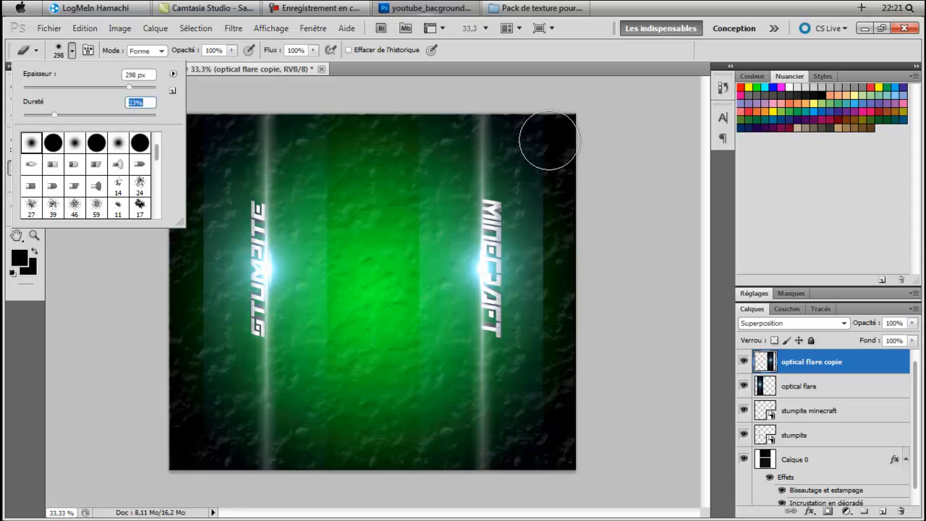
pyautogui.moveTo(558, 126)
pyautogui.mouseDown()
pyautogui.moveTo(545, 137)
pyautogui.moveTo(543, 364)
pyautogui.moveTo(554, 444)
pyautogui.moveTo(565, 440)
pyautogui.moveTo(540, 410)
pyautogui.mouseUp()
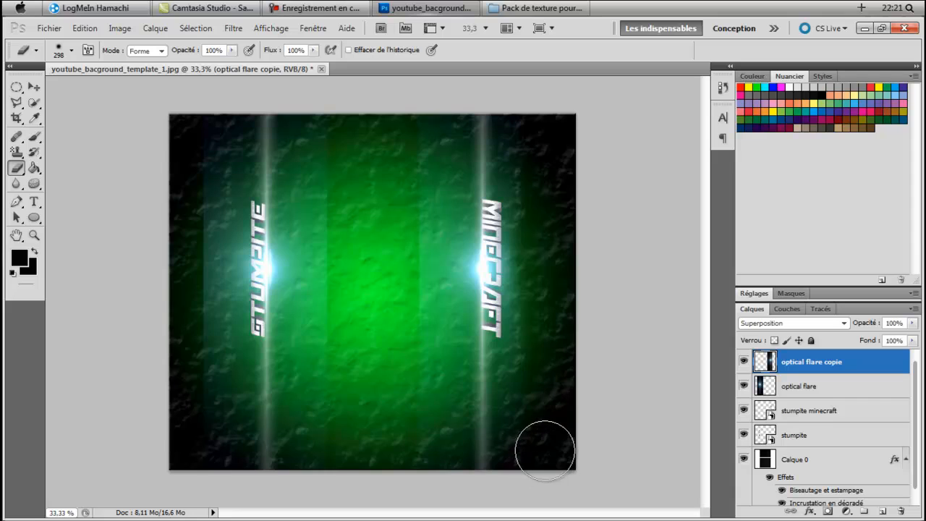
# - Erase the optical flare layer's hard side edges, and soften the inner edge of optical flare copie the same way
pyautogui.click(810, 386)
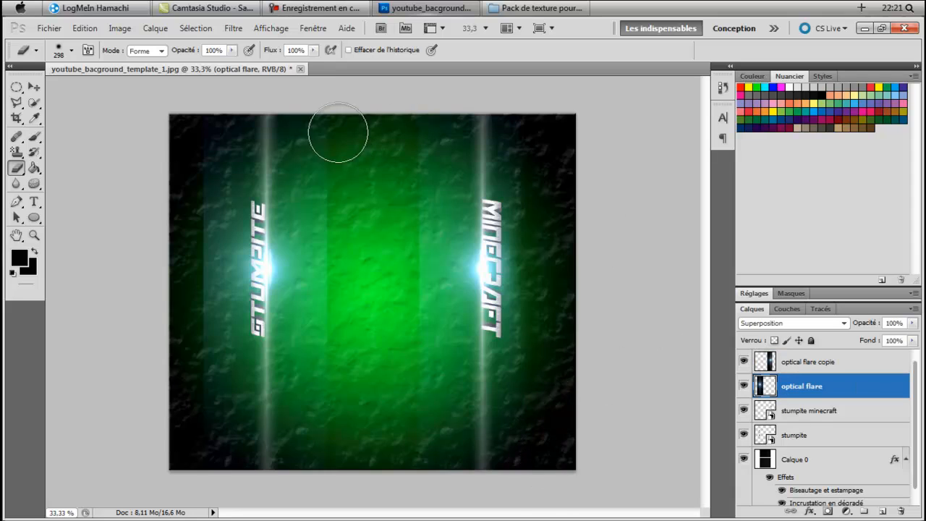
pyautogui.moveTo(206, 123)
pyautogui.mouseDown()
pyautogui.moveTo(196, 430)
pyautogui.moveTo(207, 451)
pyautogui.mouseUp()
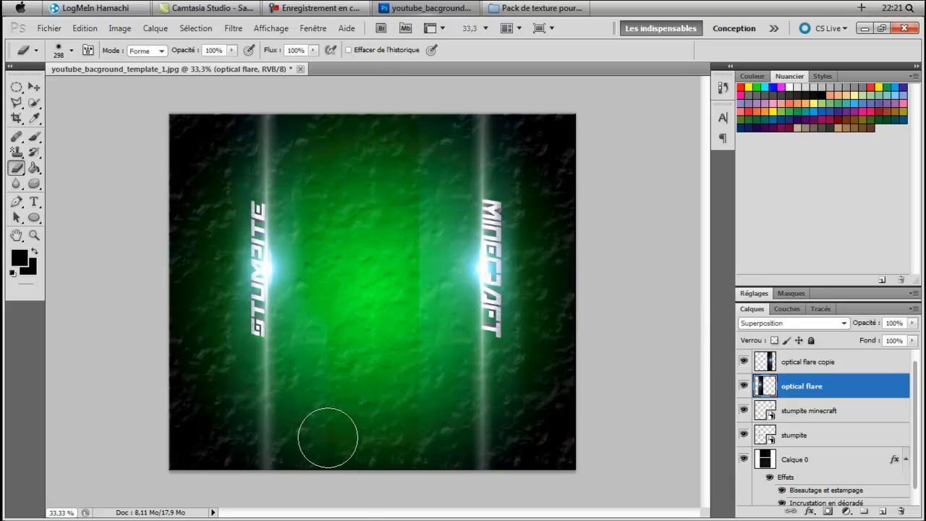
pyautogui.click(806, 363)
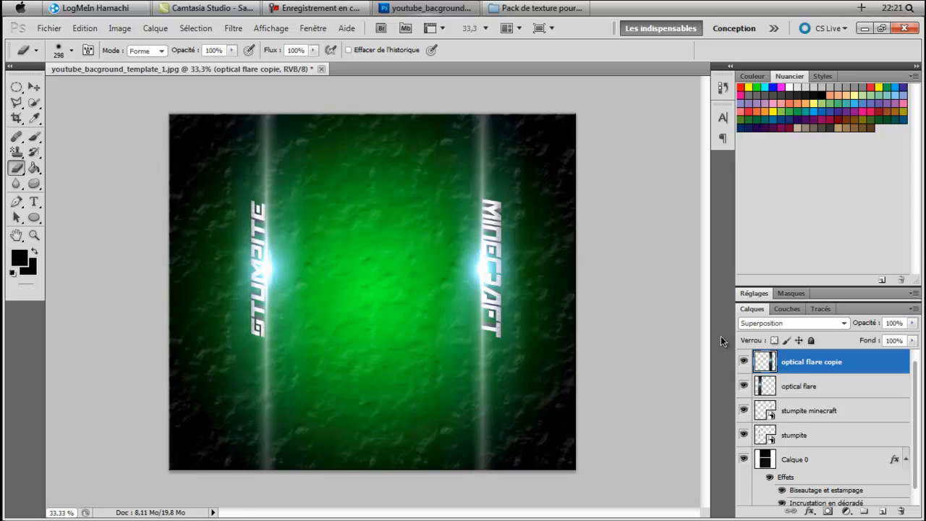
# - Place the fumée 1 smoke image from the texture folder, rotate it 90° counterclockwise and move it toward the Stumpite text
pyautogui.click(535, 8)
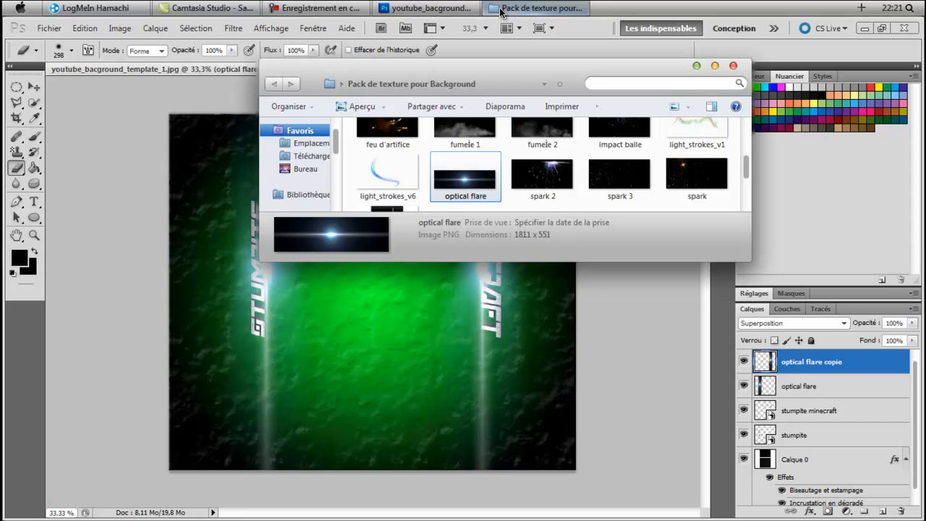
pyautogui.scroll(2, 539, 160)
pyautogui.moveTo(464, 186); pyautogui.dragTo(391, 326)
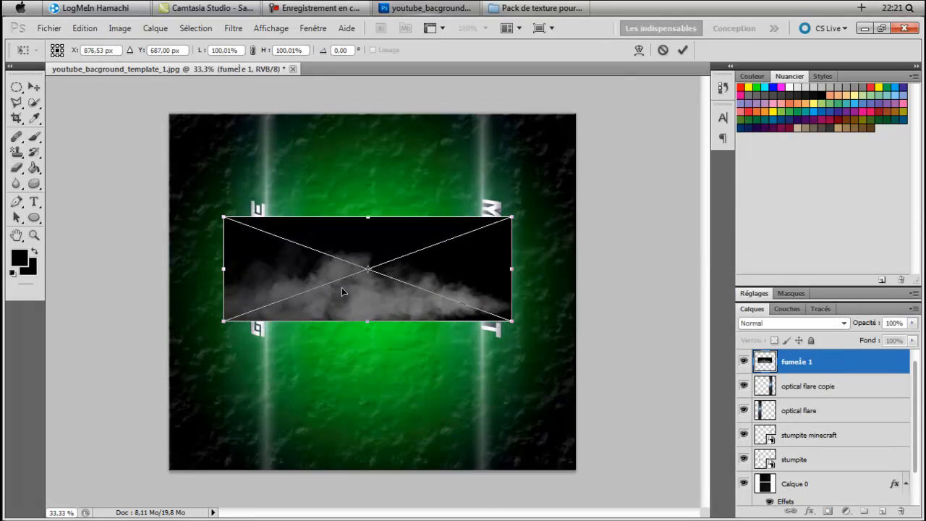
pyautogui.rightClick(341, 289)
pyautogui.click(412, 456)
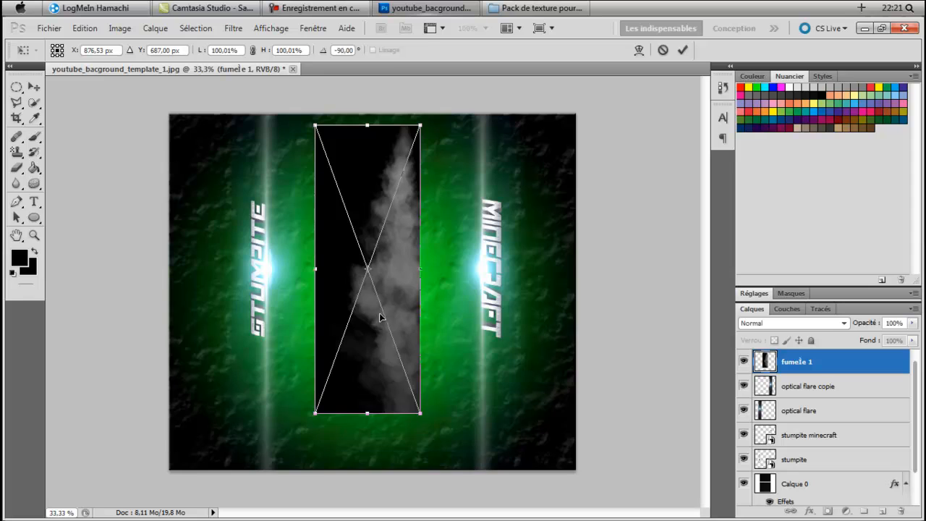
pyautogui.moveTo(384, 318); pyautogui.dragTo(292, 298)
# - Set the smoke's blend mode to Superposition, position it along the outer side of the Stumpite text and apply the placement
pyautogui.click(773, 323)
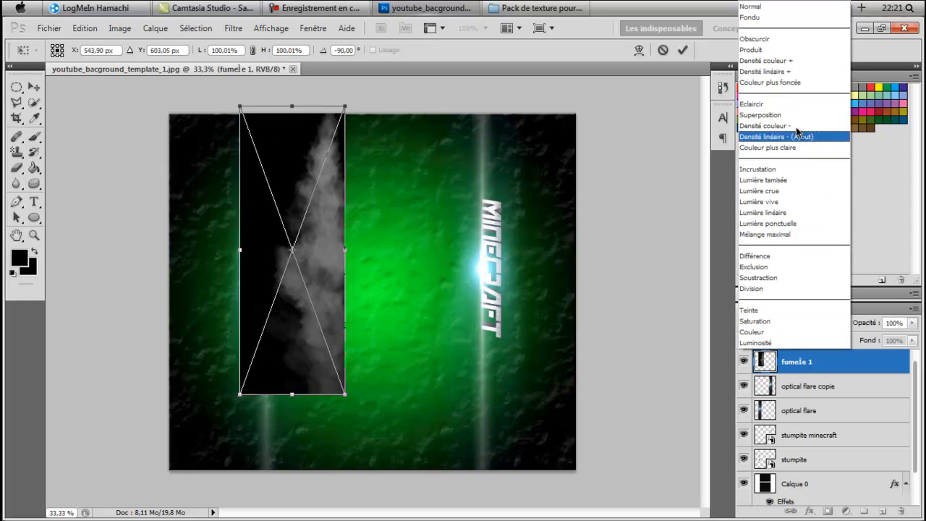
pyautogui.click(796, 114)
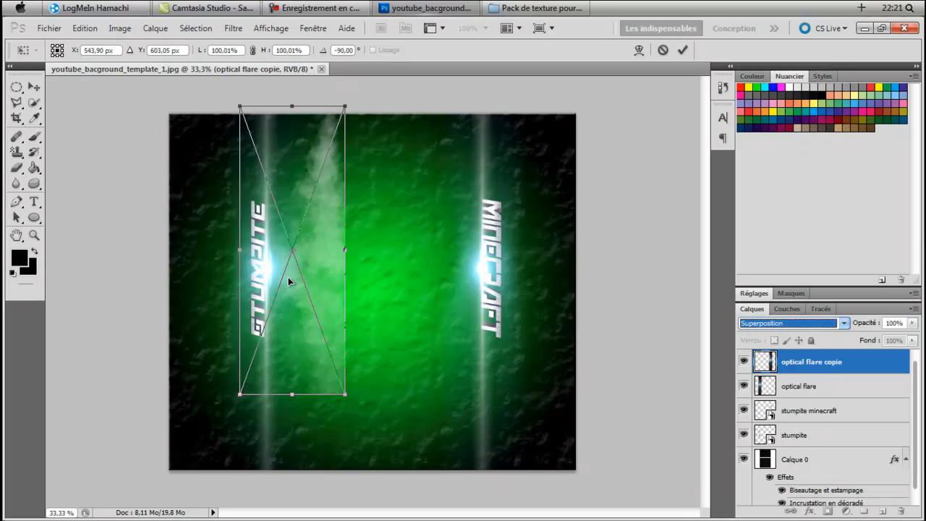
pyautogui.moveTo(299, 290); pyautogui.dragTo(221, 305)
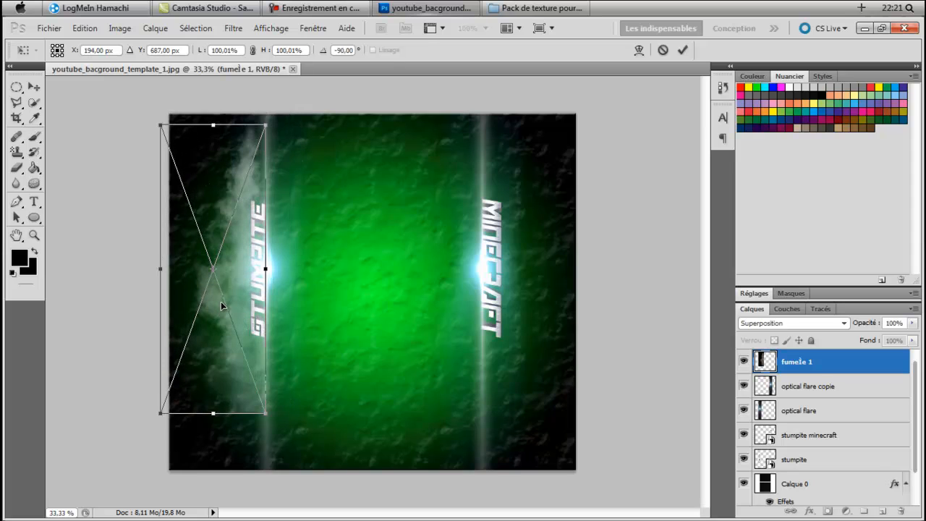
pyautogui.click(16, 235)
pyautogui.click(395, 219)
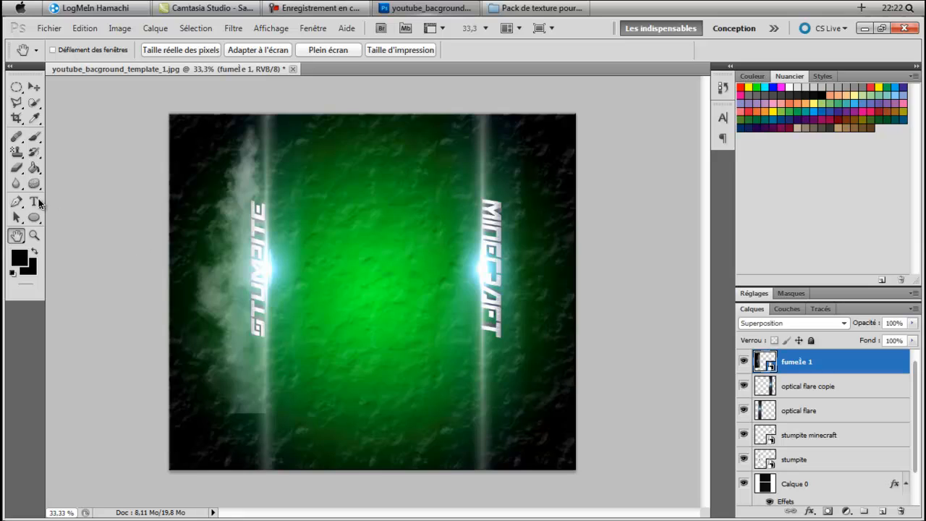
# - Rasterize the fumée 1 layer and erase the smoke's hard lower edge and upper tip
pyautogui.rightClick(804, 358)
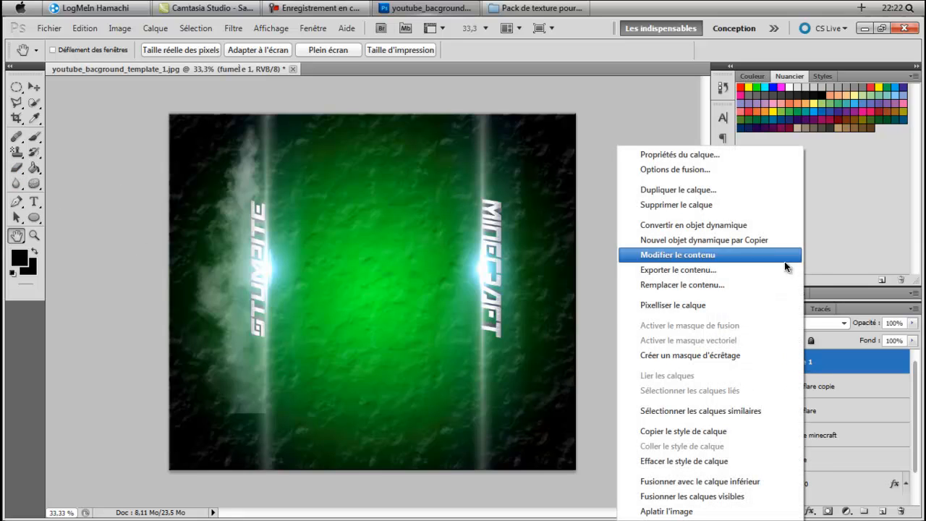
pyautogui.click(718, 304)
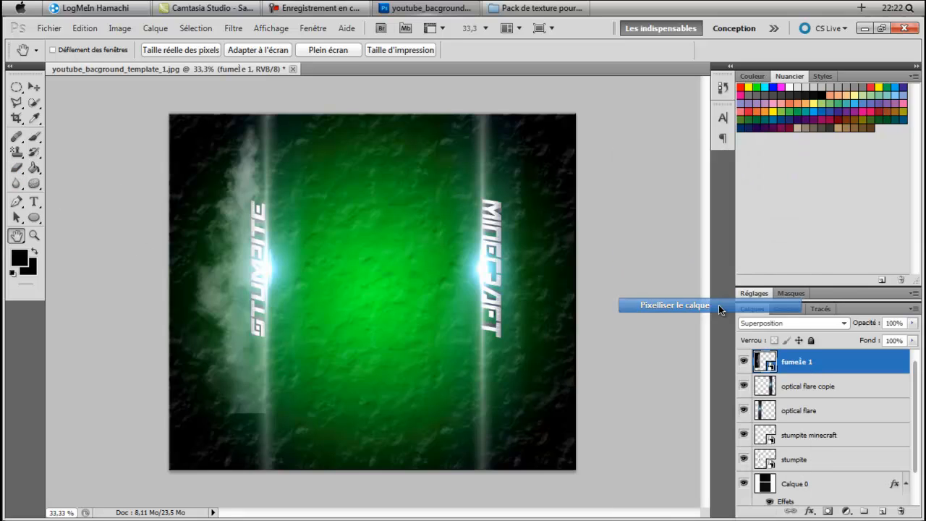
pyautogui.click(16, 169)
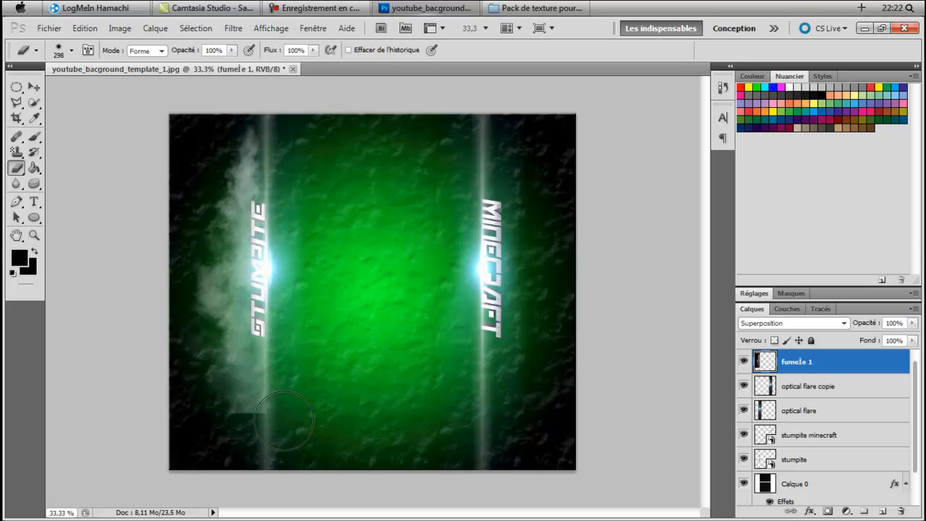
pyautogui.moveTo(283, 421)
pyautogui.mouseDown()
pyautogui.moveTo(258, 423)
pyautogui.moveTo(196, 403)
pyautogui.mouseUp()
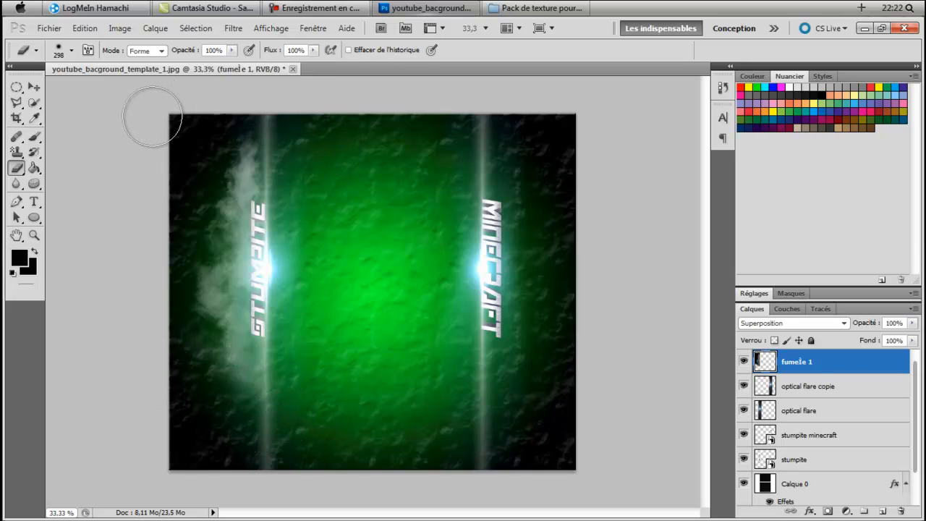
pyautogui.moveTo(152, 116); pyautogui.dragTo(388, 214)
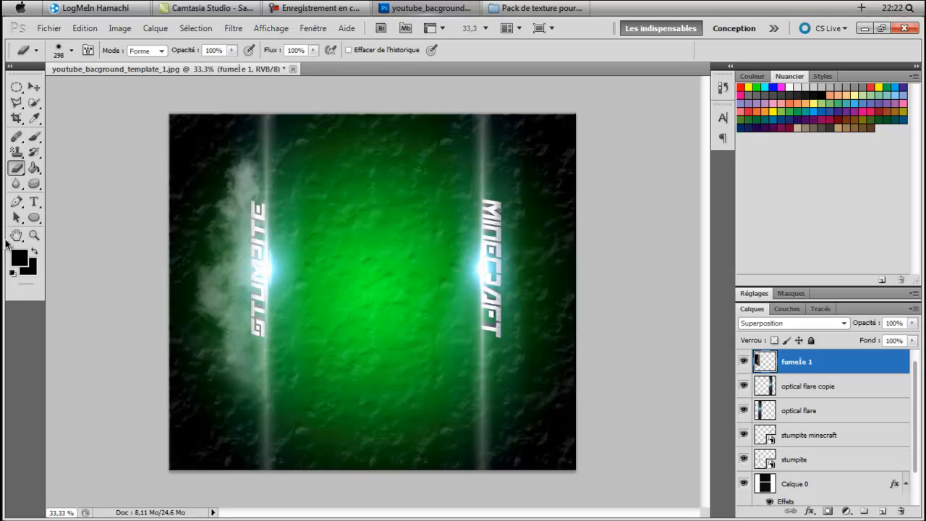
# - Duplicate the fumée 1 layer
pyautogui.rightClick(833, 363)
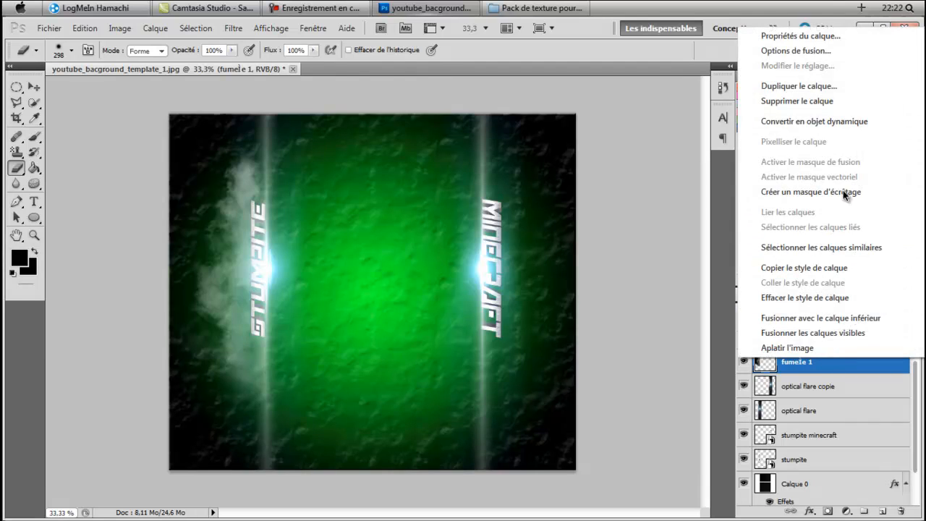
pyautogui.click(841, 90)
pyautogui.click(569, 159)
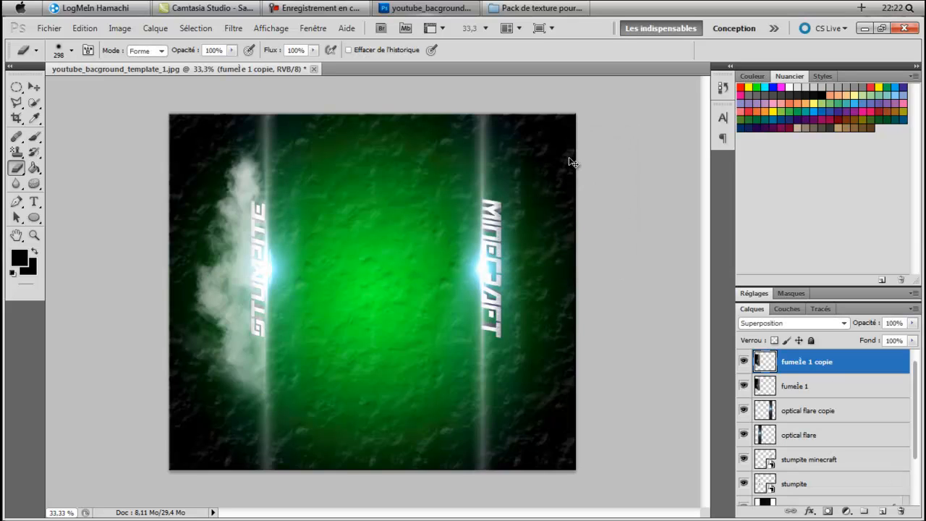
# - Rotate the smoke copy 180°, move it along the outer side of the Minecraft text and apply the transformation
pyautogui.hotkey('ctrl', 't')
pyautogui.moveTo(220, 250); pyautogui.dragTo(310, 249)
pyautogui.rightClick(310, 249)
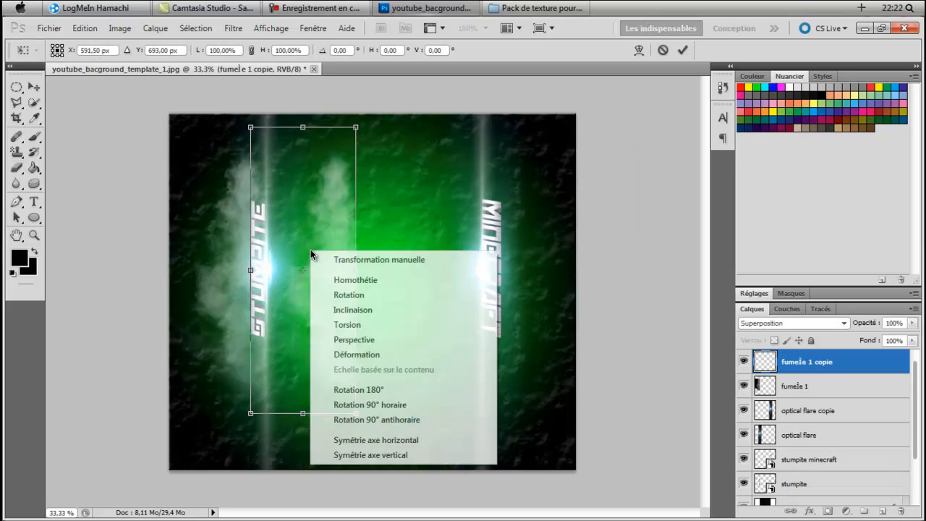
pyautogui.click(404, 396)
pyautogui.moveTo(325, 310); pyautogui.dragTo(554, 330)
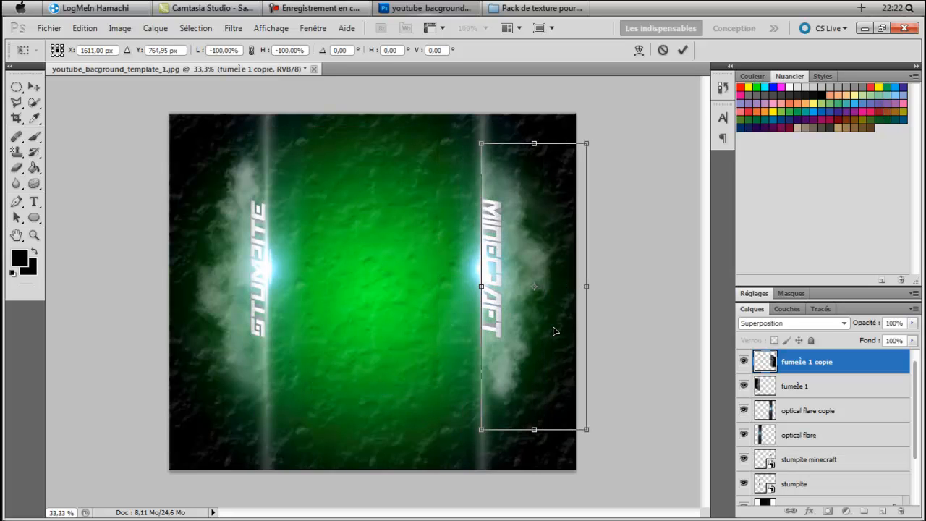
pyautogui.click(16, 235)
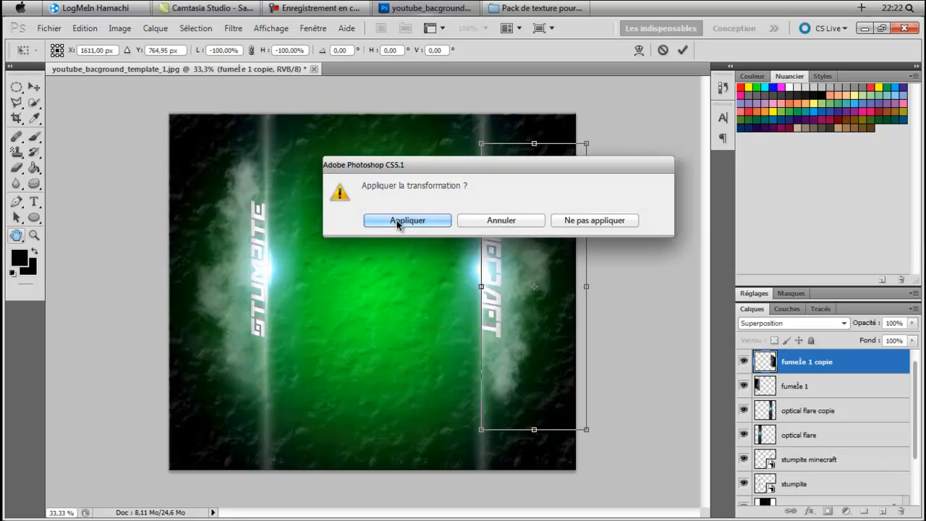
pyautogui.click(364, 220)
# - Move both smoke layers below the stumpite text layers, directly above Calque 0
pyautogui.moveTo(843, 363); pyautogui.dragTo(844, 363)
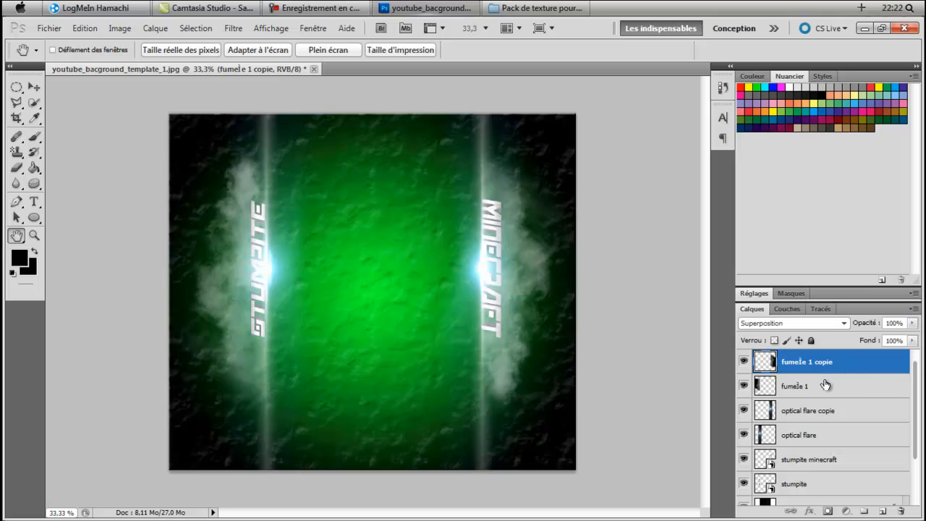
pyautogui.keyDown('shift'); pyautogui.click(825, 384); pyautogui.keyUp('shift')
pyautogui.moveTo(859, 376); pyautogui.dragTo(875, 416)
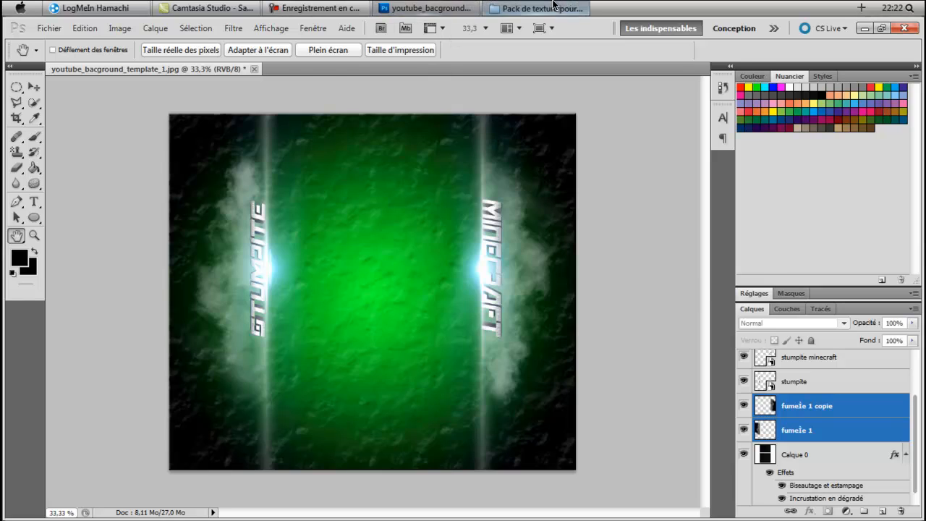
# - Place light_strokes_v6 from the texture folder, rotated 22.65°, sweeping from the canvas's upper-left corner across the Stumpite text, and apply it
pyautogui.click(535, 8)
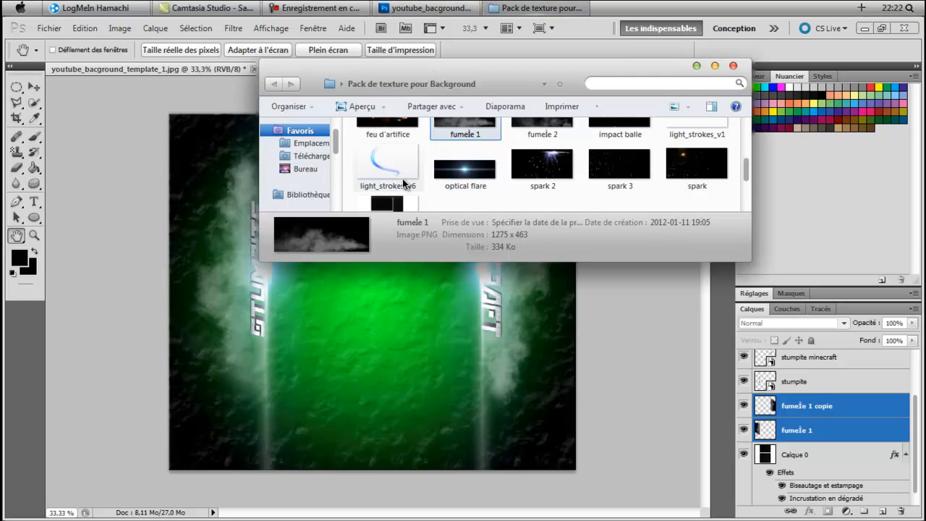
pyautogui.moveTo(402, 165); pyautogui.dragTo(376, 250)
pyautogui.moveTo(522, 324); pyautogui.dragTo(513, 342)
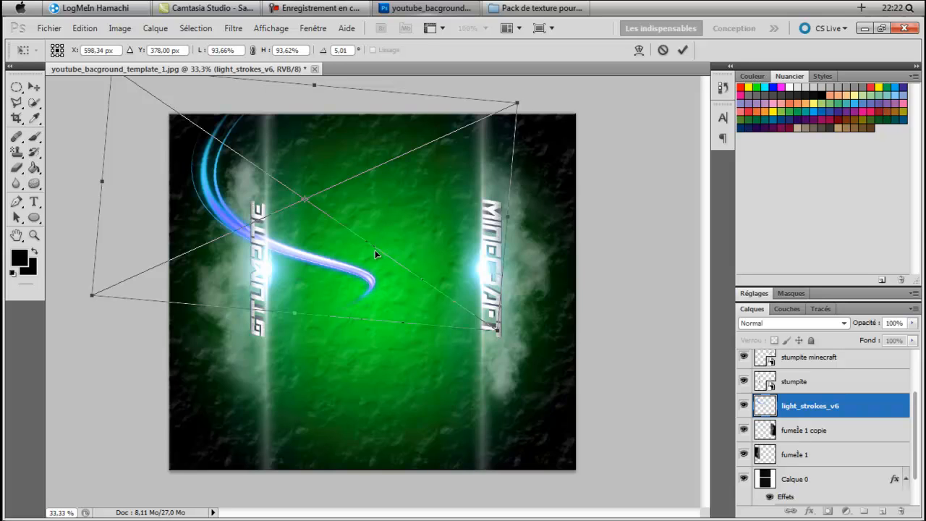
pyautogui.moveTo(375, 253); pyautogui.dragTo(324, 215)
pyautogui.moveTo(454, 300); pyautogui.dragTo(429, 317)
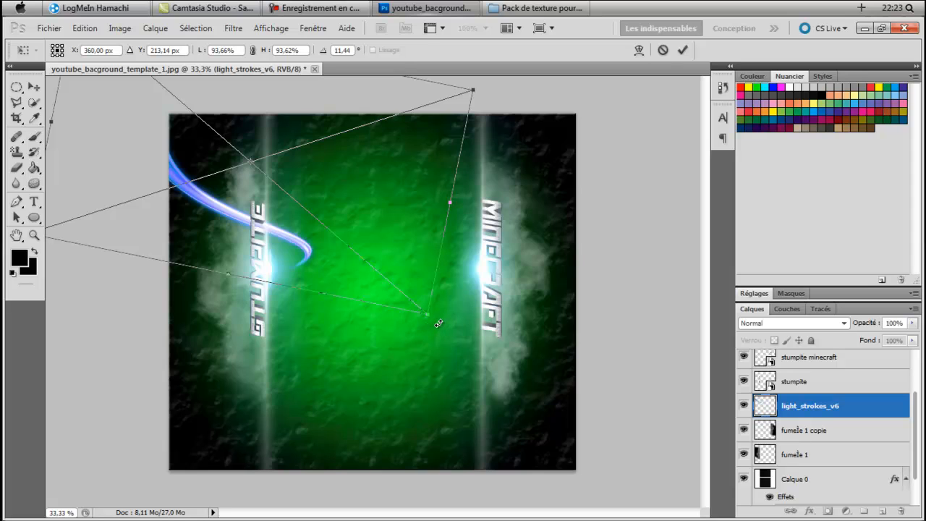
pyautogui.moveTo(437, 322); pyautogui.dragTo(375, 377)
pyautogui.moveTo(305, 254); pyautogui.dragTo(321, 234)
pyautogui.moveTo(382, 364); pyautogui.dragTo(418, 338)
pyautogui.moveTo(383, 277); pyautogui.dragTo(377, 283)
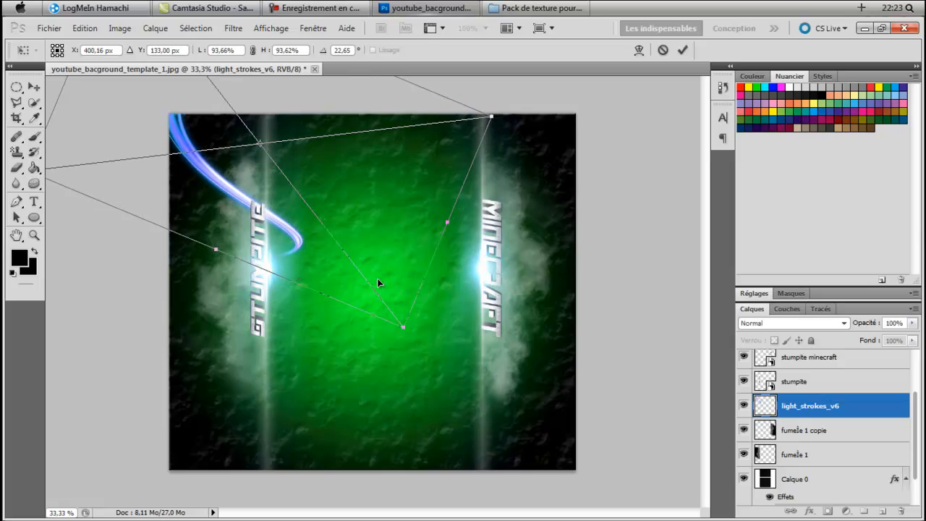
pyautogui.click(19, 235)
pyautogui.click(395, 220)
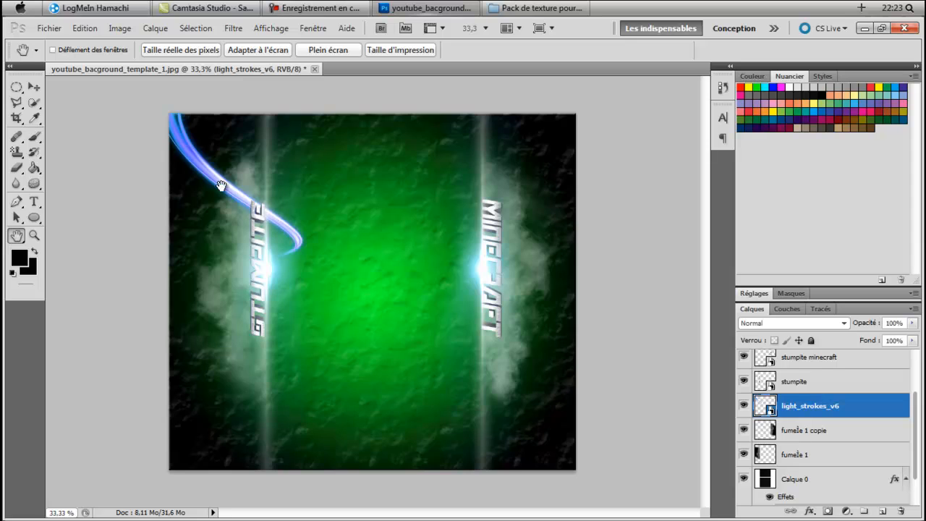
# - Place a second light_strokes_v6 image from the texture folder and rotate it to about -70.85°
pyautogui.click(486, 7)
pyautogui.moveTo(389, 167); pyautogui.dragTo(369, 318)
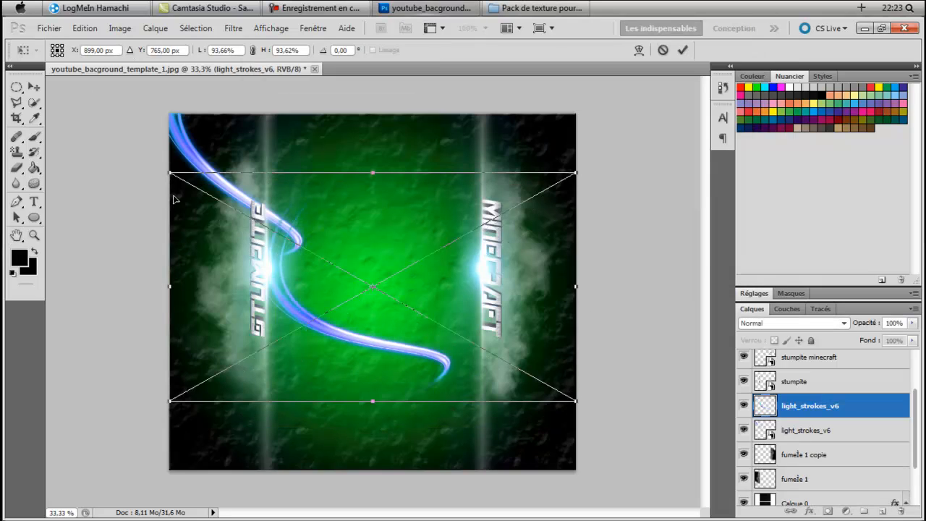
pyautogui.moveTo(159, 163); pyautogui.dragTo(181, 451)
# - Reposition the placed light stroke around the Stumpite text, mirror it and scale it to 74.43% width and -95.74% height
pyautogui.moveTo(324, 408); pyautogui.dragTo(271, 399)
pyautogui.press('Down')
pyautogui.press('Down')
pyautogui.press('Down')
pyautogui.press('Down')
pyautogui.press('Down')
pyautogui.press('Down')
pyautogui.press('Down')
pyautogui.press('Down')
pyautogui.press('Down')
pyautogui.press('Down')
pyautogui.press('Down')
pyautogui.press('Down')
pyautogui.press('Down')
pyautogui.press('Down')
pyautogui.press('Down')
pyautogui.press('Down')
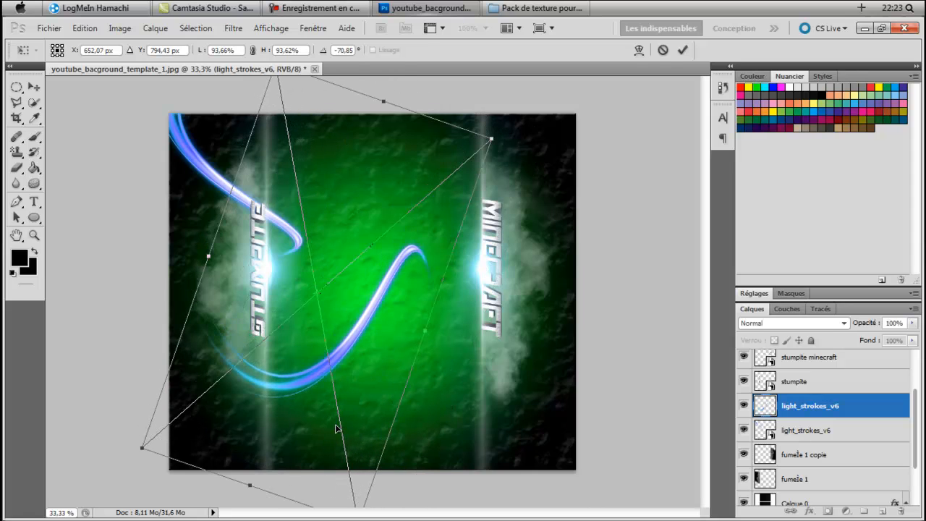
pyautogui.moveTo(366, 486); pyautogui.dragTo(349, 451)
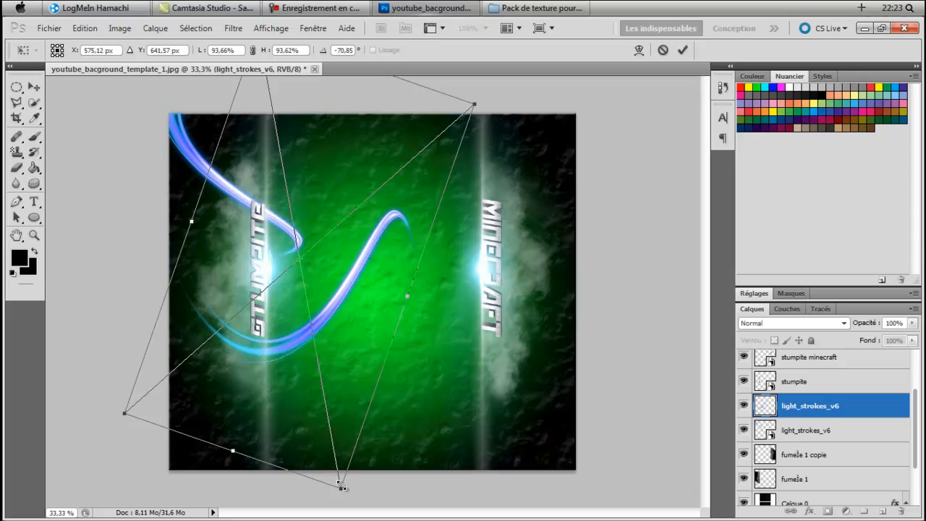
pyautogui.moveTo(340, 488); pyautogui.dragTo(244, 83)
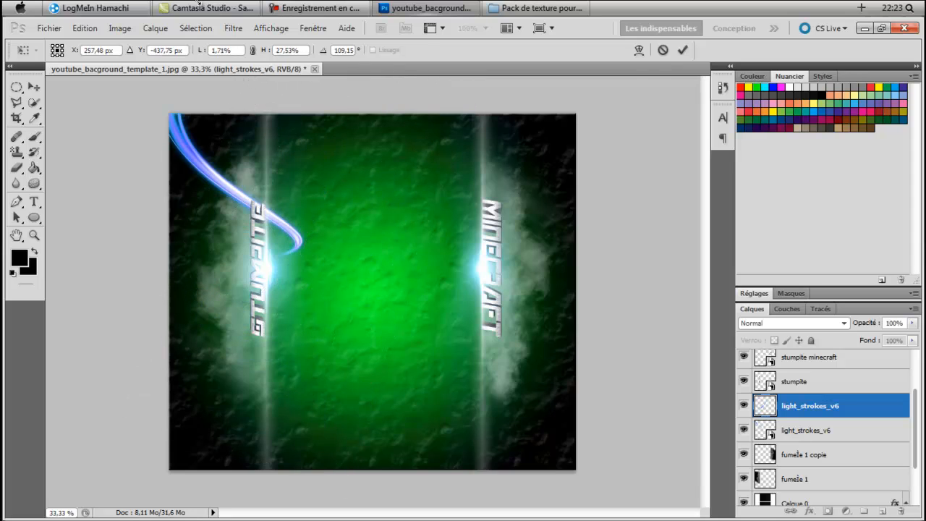
pyautogui.moveTo(198, 2); pyautogui.dragTo(291, 386)
pyautogui.moveTo(295, 290); pyautogui.dragTo(394, 392)
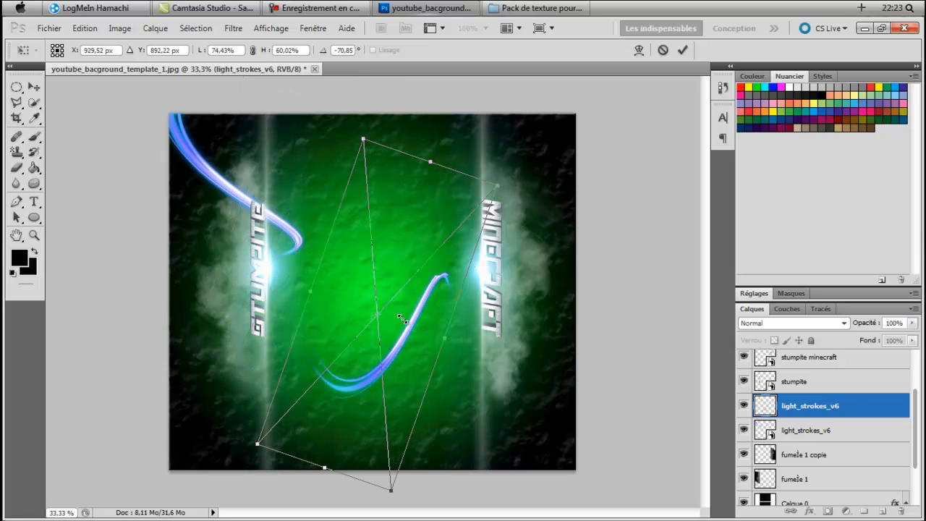
pyautogui.moveTo(401, 319); pyautogui.dragTo(92, 167)
pyautogui.moveTo(282, 266); pyautogui.dragTo(433, 297)
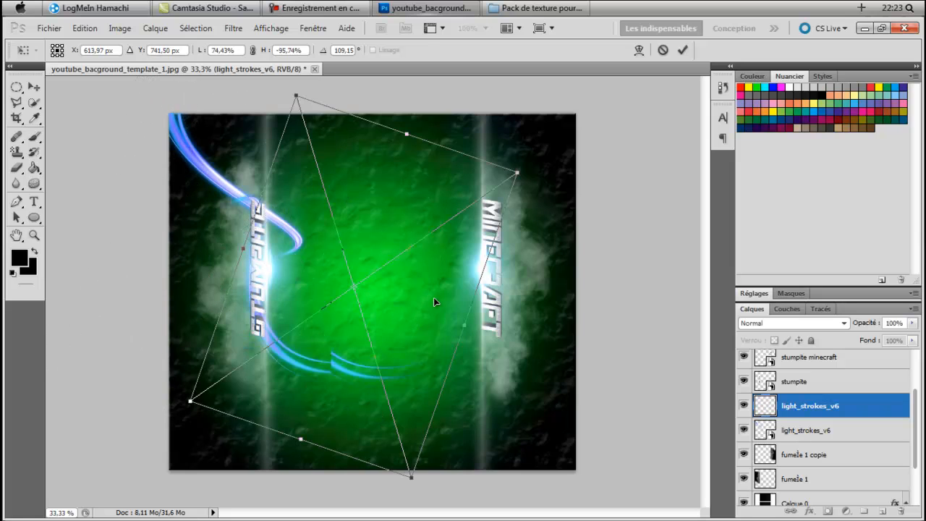
# - Rotate the light stroke to about 171.74° with -103.47% height, sweeping from the canvas's lower-left corner across the lower Stumpite text
pyautogui.moveTo(259, 247); pyautogui.dragTo(272, 227)
pyautogui.moveTo(561, 181)
pyautogui.mouseDown()
pyautogui.moveTo(600, 262)
pyautogui.moveTo(506, 362)
pyautogui.moveTo(447, 375)
pyautogui.moveTo(351, 306)
pyautogui.moveTo(396, 328)
pyautogui.moveTo(373, 368)
pyautogui.moveTo(369, 469)
pyautogui.moveTo(347, 468)
pyautogui.mouseUp()
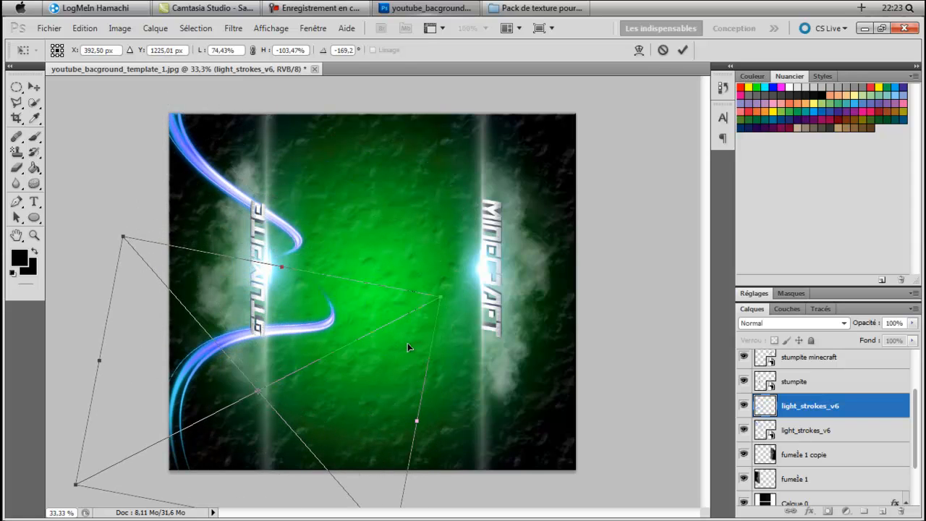
pyautogui.moveTo(462, 284); pyautogui.dragTo(454, 271)
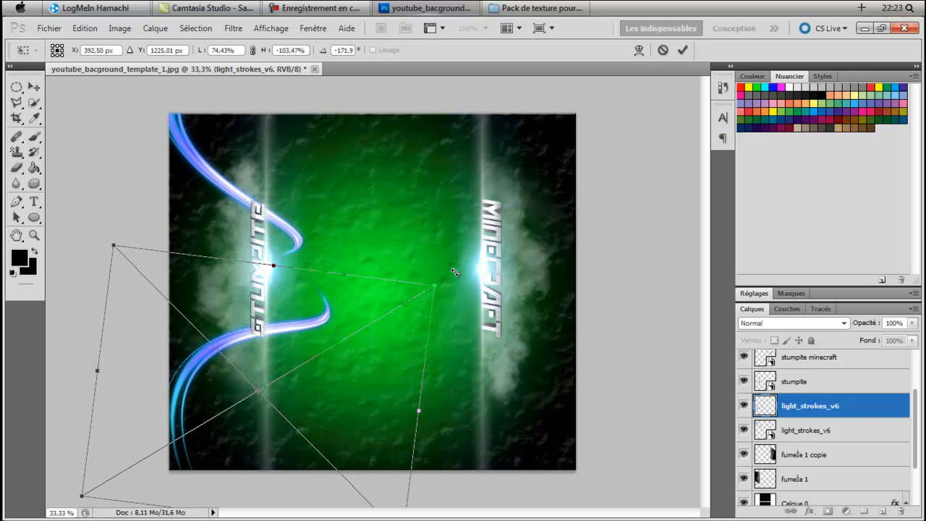
pyautogui.moveTo(375, 329); pyautogui.dragTo(350, 331)
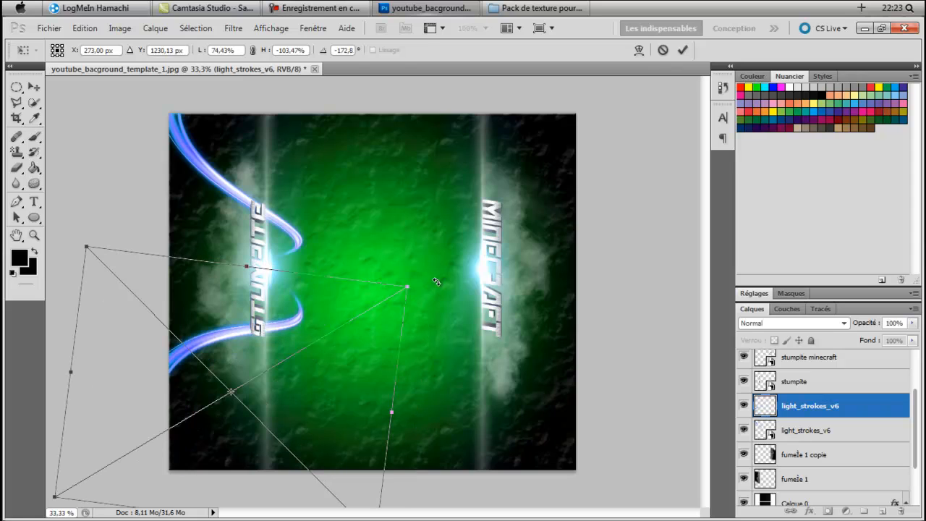
pyautogui.moveTo(433, 261); pyautogui.dragTo(379, 230)
pyautogui.moveTo(319, 291); pyautogui.dragTo(339, 299)
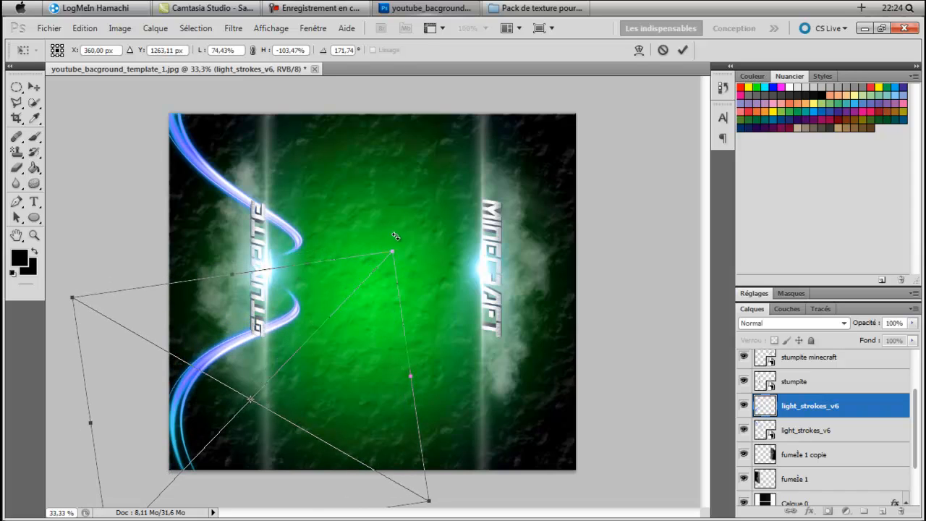
# - Fine-tune the light stroke to 70.14% width, -92.82% height and 171.55° at the Stumpite text's lower end, and apply the placement
pyautogui.moveTo(395, 236); pyautogui.dragTo(384, 235)
pyautogui.moveTo(325, 329)
pyautogui.mouseDown()
pyautogui.moveTo(317, 328)
pyautogui.moveTo(321, 338)
pyautogui.mouseUp()
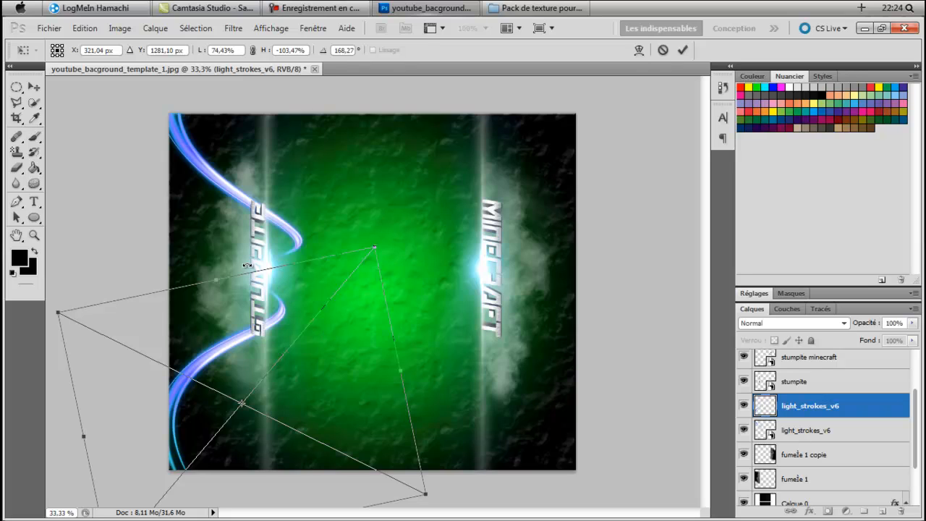
pyautogui.moveTo(221, 281); pyautogui.dragTo(221, 306)
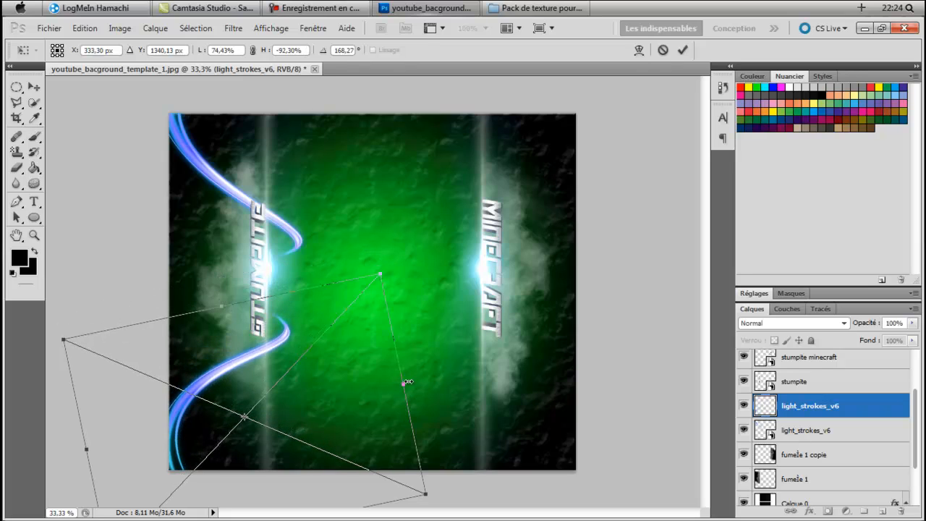
pyautogui.moveTo(407, 381)
pyautogui.mouseDown()
pyautogui.moveTo(347, 404)
pyautogui.moveTo(354, 385)
pyautogui.mouseUp()
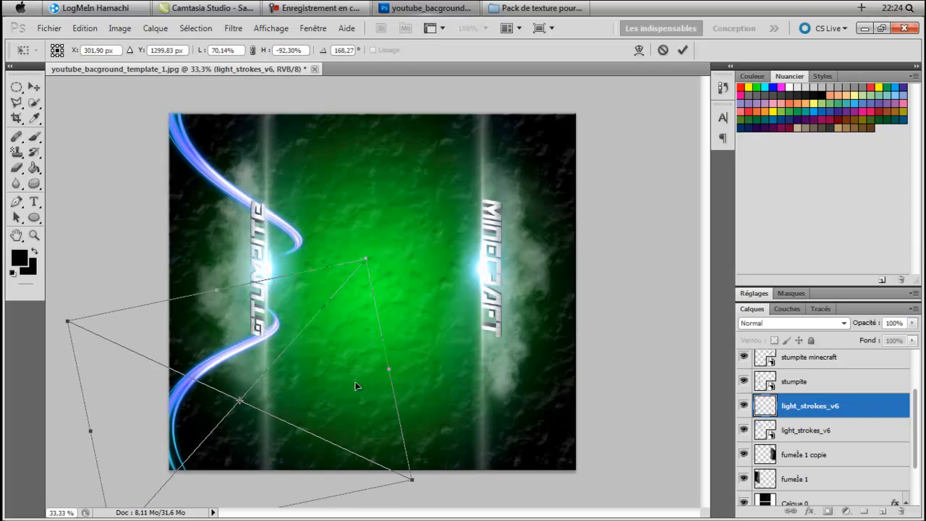
pyautogui.moveTo(373, 251); pyautogui.dragTo(390, 268)
pyautogui.moveTo(229, 289); pyautogui.dragTo(229, 286)
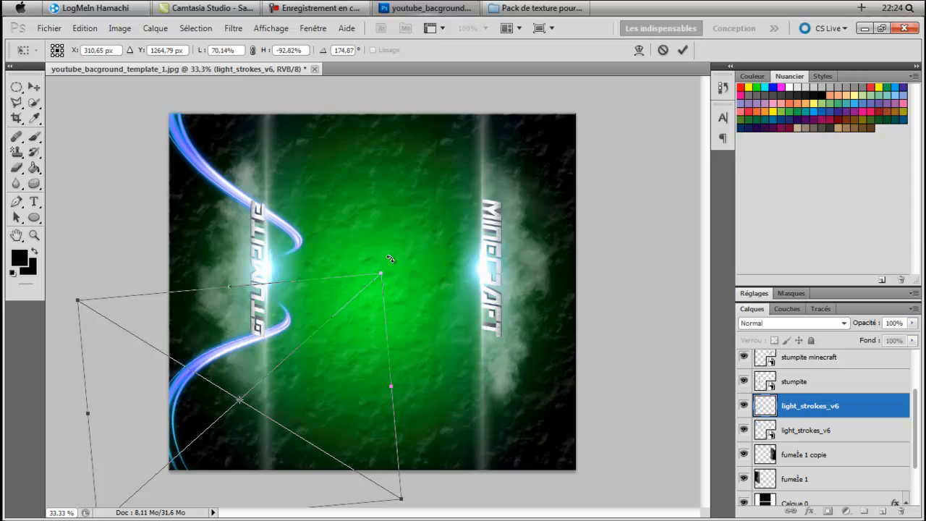
pyautogui.moveTo(390, 258); pyautogui.dragTo(394, 264)
pyautogui.moveTo(361, 303); pyautogui.dragTo(361, 298)
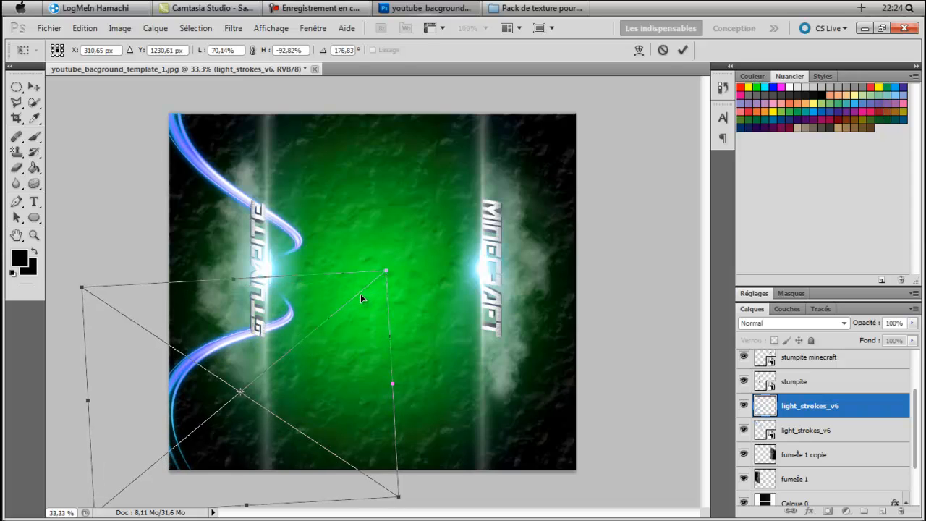
pyautogui.moveTo(399, 260); pyautogui.dragTo(387, 243)
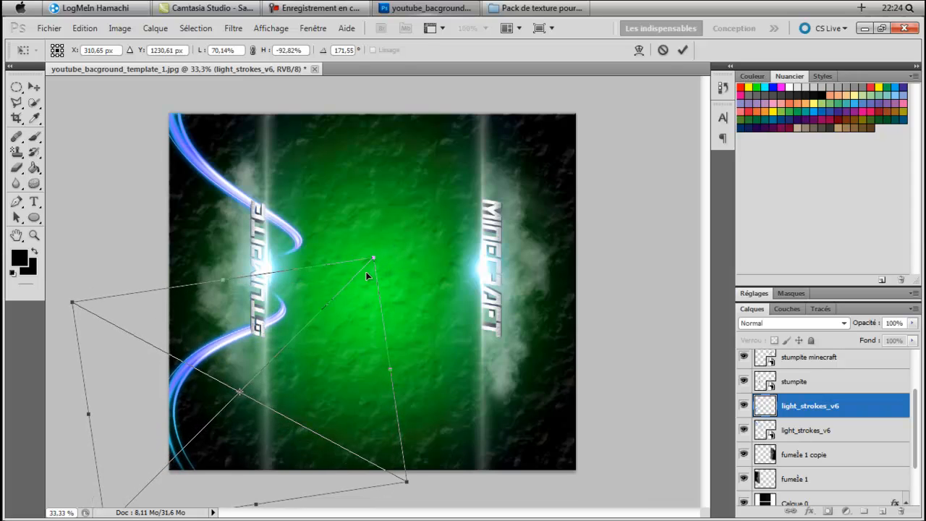
pyautogui.click(13, 234)
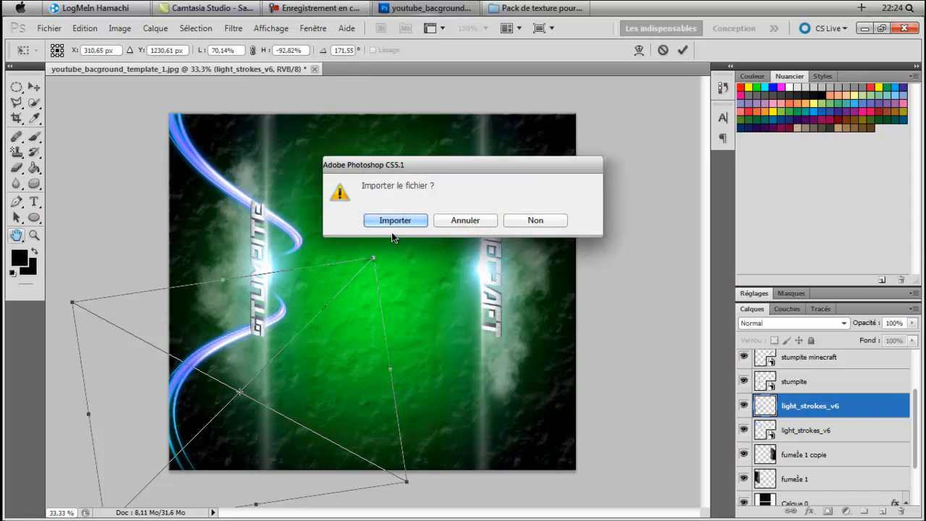
pyautogui.click(396, 221)
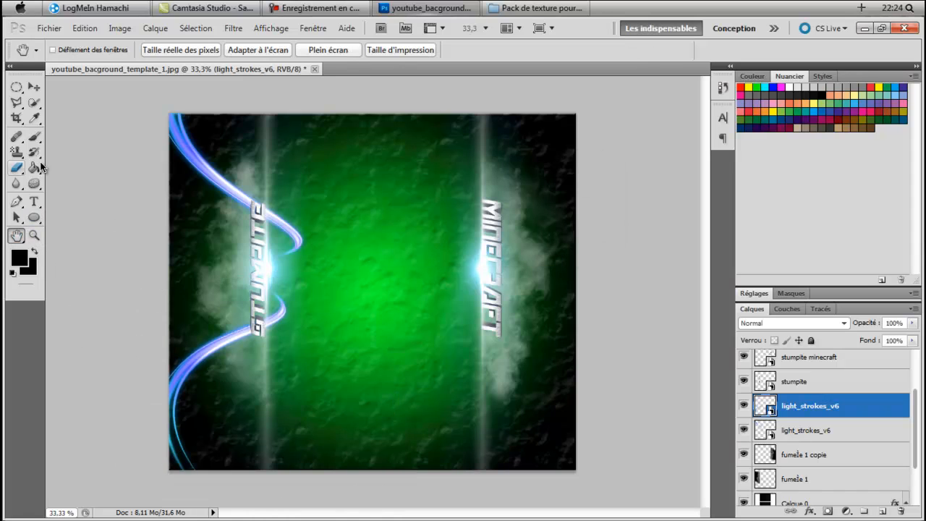
# - Rasterize the upper light_strokes_v6 layer and erase the stroke's thin tail in the canvas's lower-left corner
pyautogui.rightClick(835, 407)
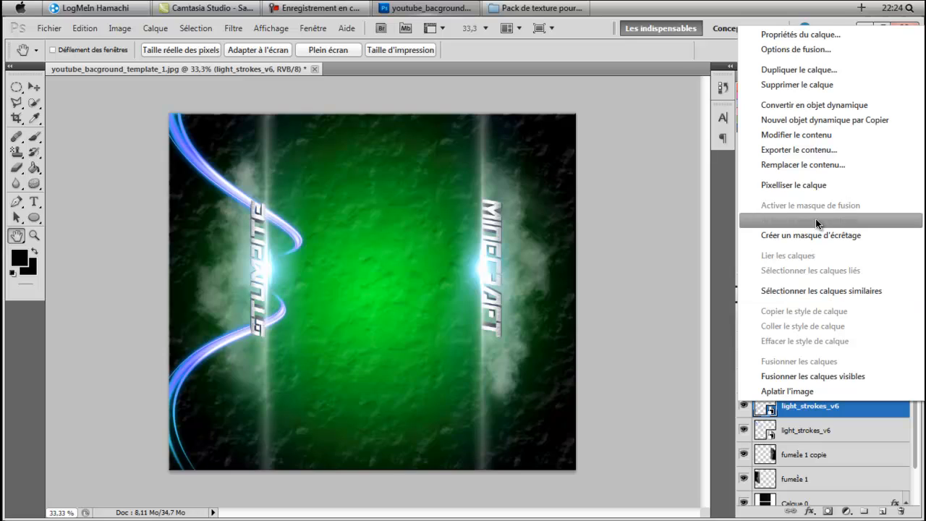
pyautogui.click(822, 185)
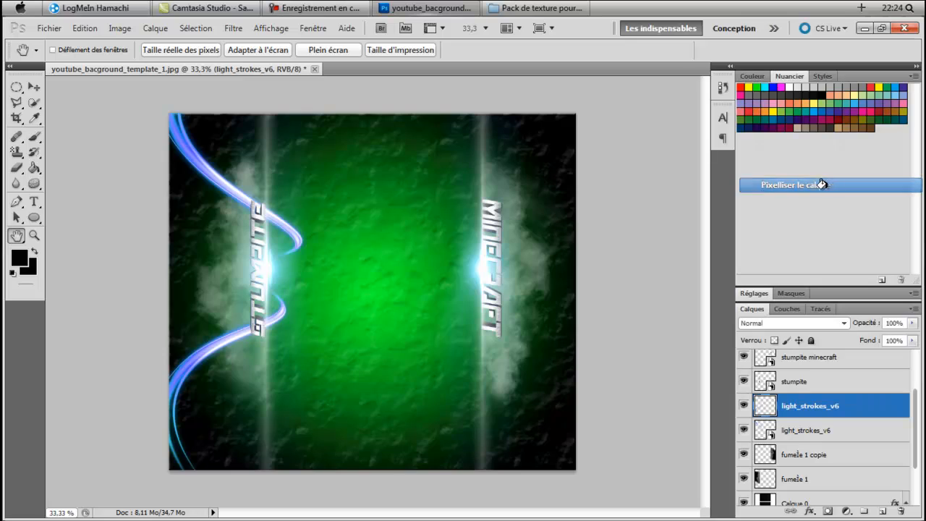
pyautogui.click(16, 167)
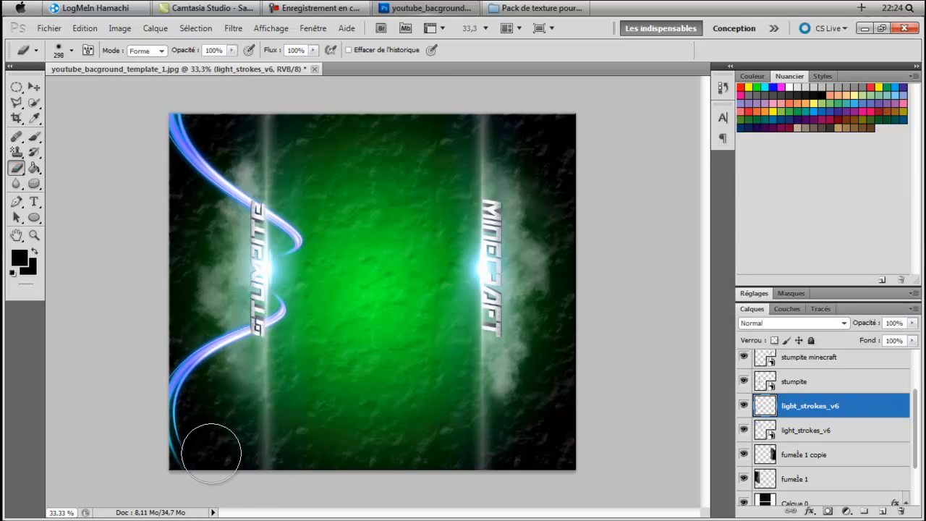
pyautogui.moveTo(211, 453)
pyautogui.mouseDown()
pyautogui.moveTo(186, 467)
pyautogui.moveTo(178, 459)
pyautogui.moveTo(205, 411)
pyautogui.mouseUp()
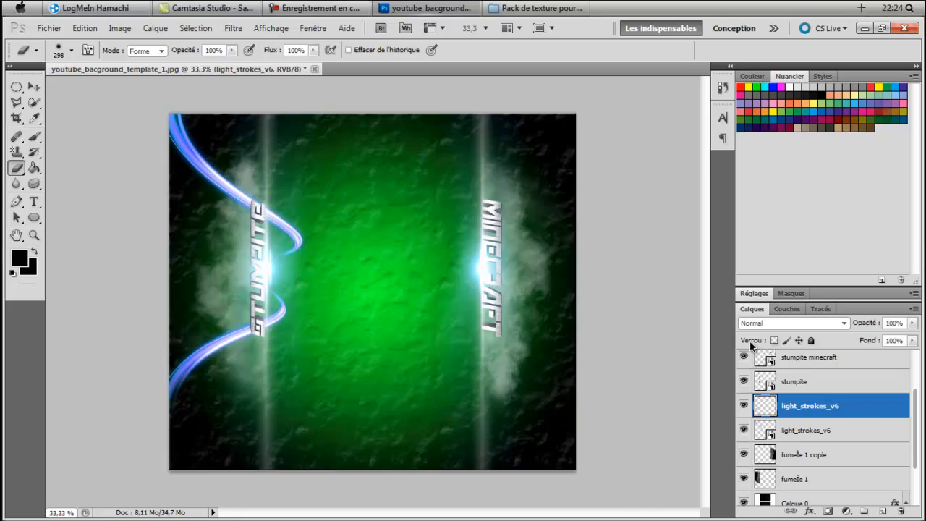
# - Duplicate both light_strokes_v6 layers together within the same document
pyautogui.keyDown('shift'); pyautogui.click(856, 432); pyautogui.keyUp('shift')
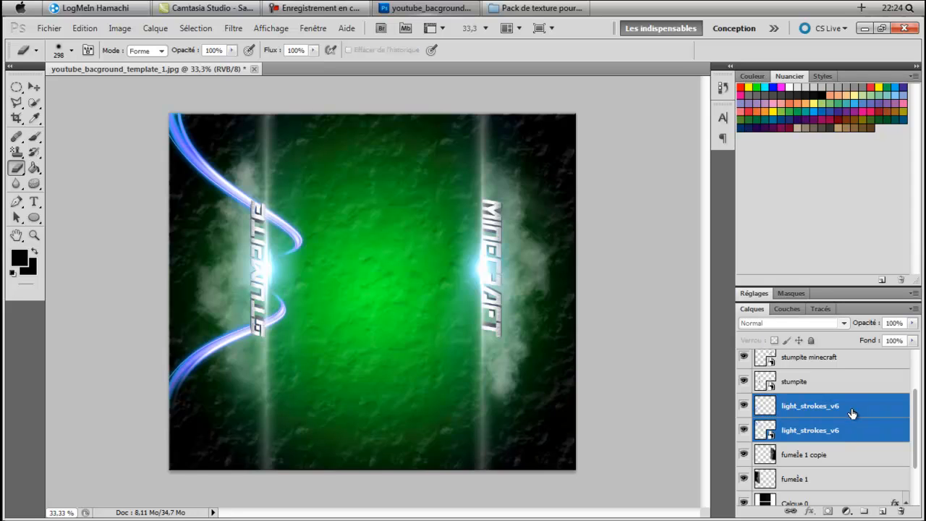
pyautogui.rightClick(852, 413)
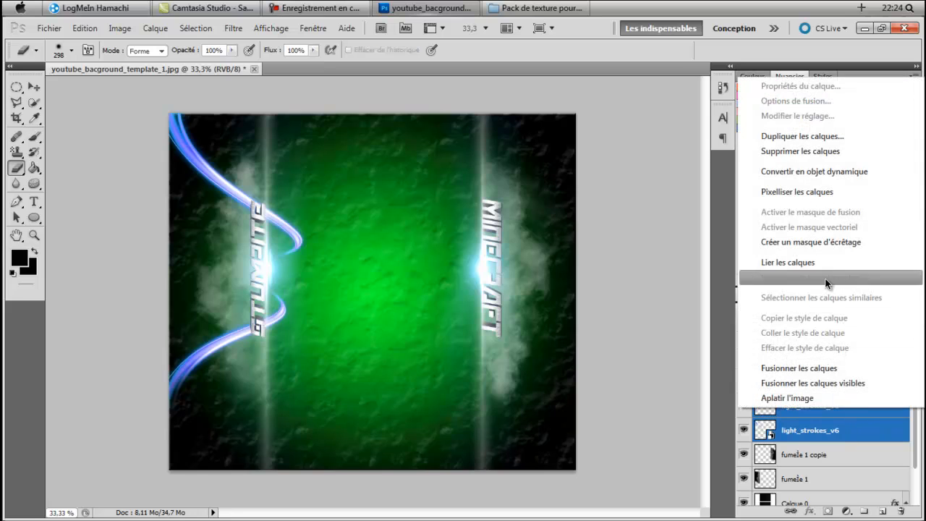
pyautogui.click(808, 147)
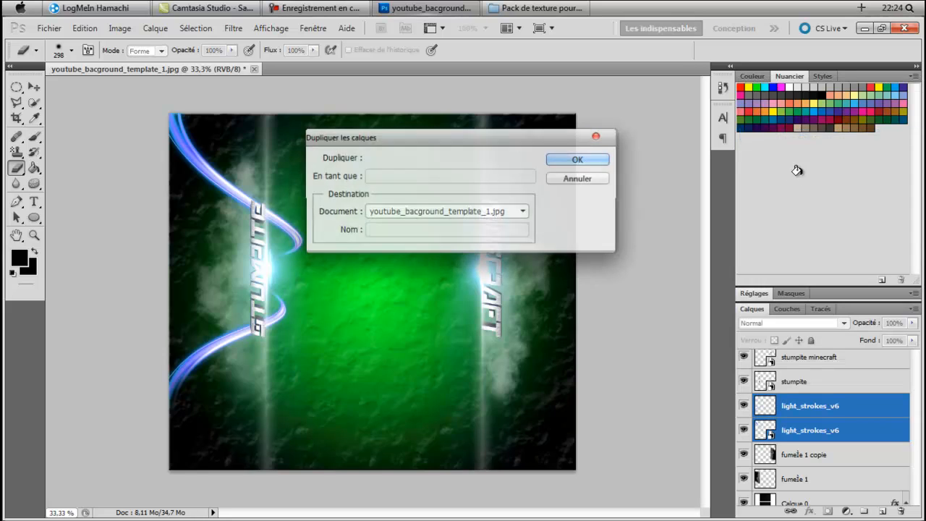
pyautogui.click(587, 160)
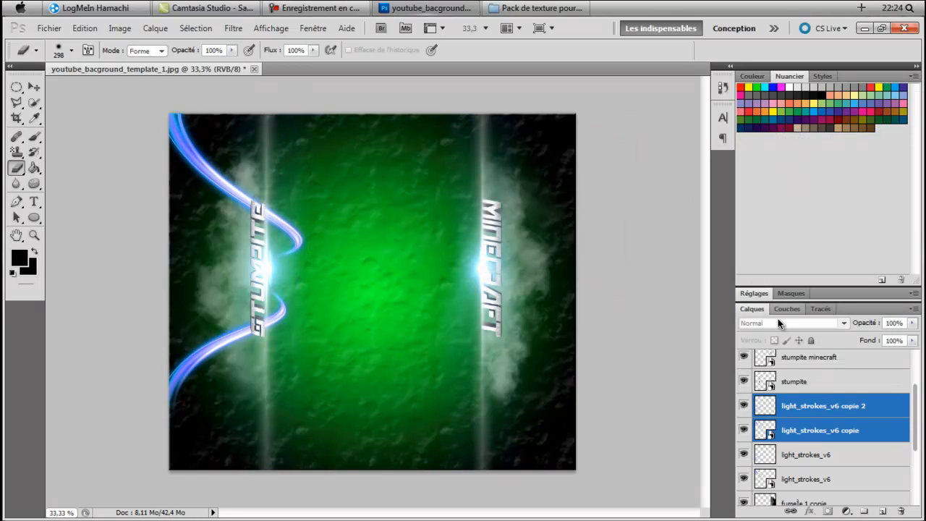
# - Rotate both light stroke copies 180°, move them to the canvas's right side across the Minecraft text and apply the transformation
pyautogui.hotkey('ctrl', 't')
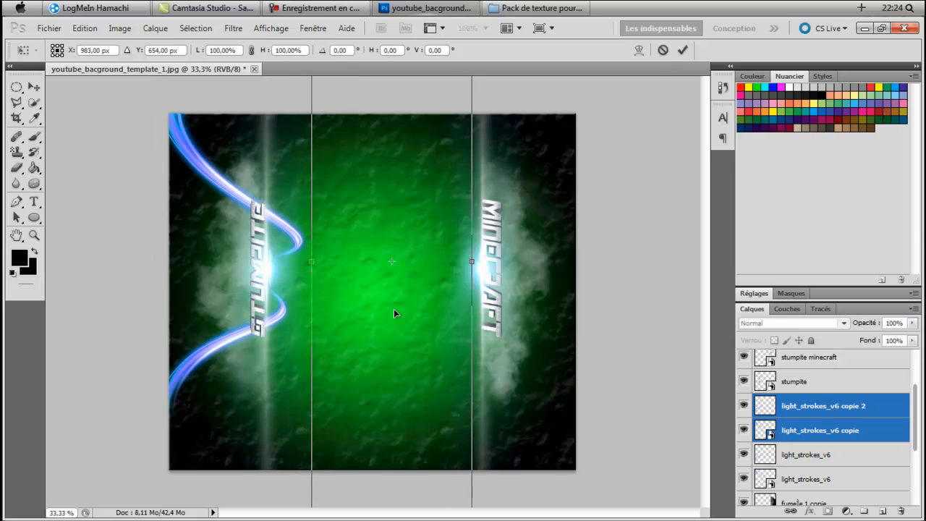
pyautogui.rightClick(394, 312)
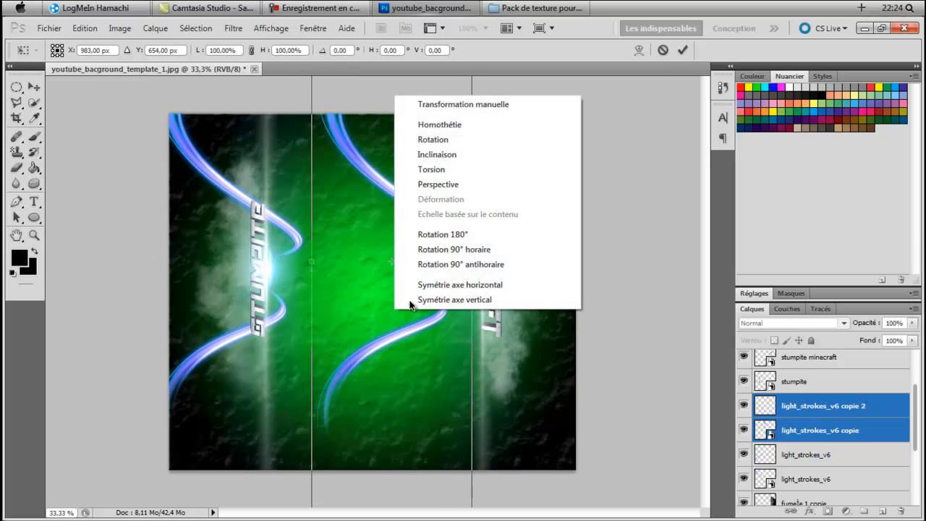
pyautogui.click(443, 239)
pyautogui.moveTo(398, 284); pyautogui.dragTo(544, 317)
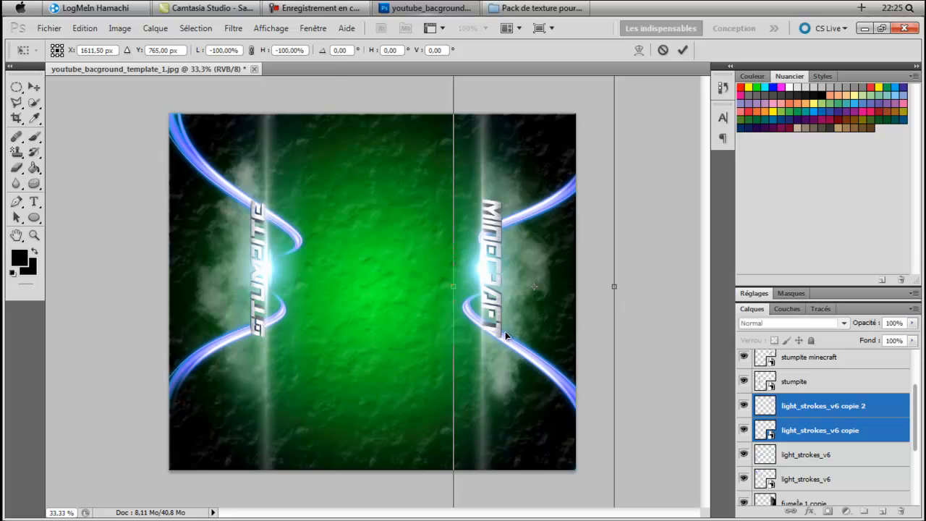
pyautogui.click(16, 235)
pyautogui.click(403, 222)
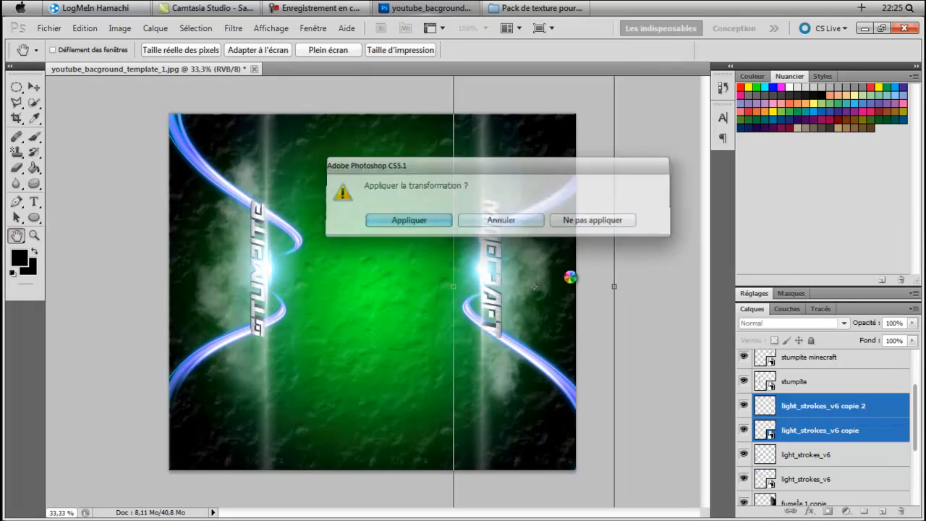
# - Move light_strokes_v6 copie 2 up and left to the Minecraft text's upper end, at about X 1611.50 px, Y 111 px, and apply it
pyautogui.click(850, 401)
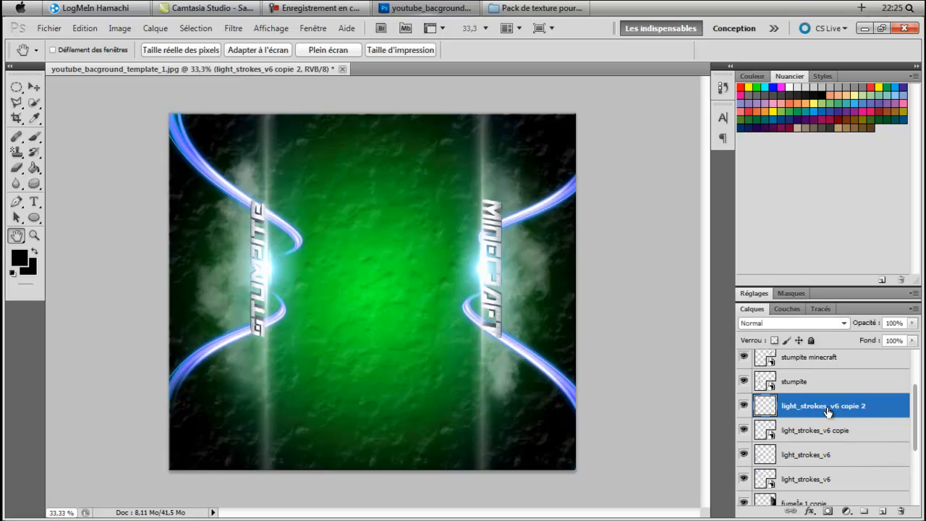
pyautogui.hotkey('ctrl', 't')
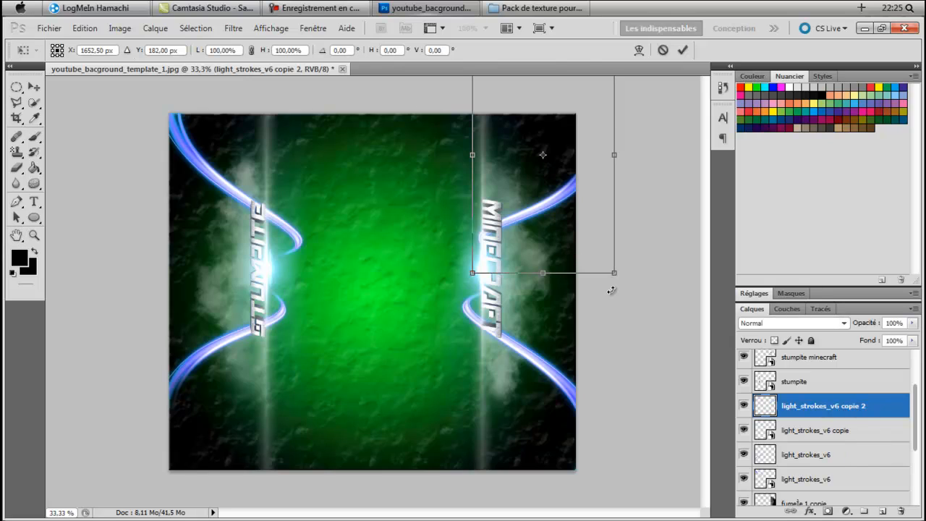
pyautogui.moveTo(512, 229); pyautogui.dragTo(506, 211)
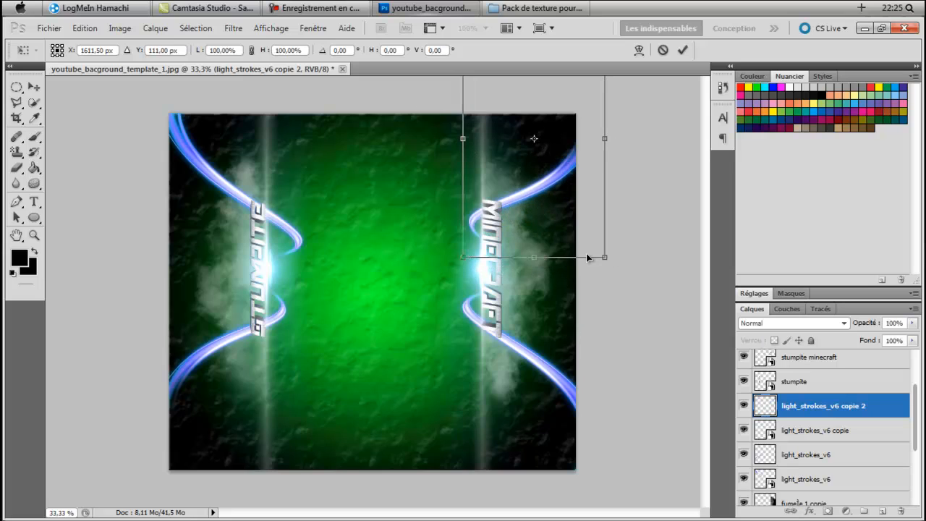
pyautogui.click(16, 235)
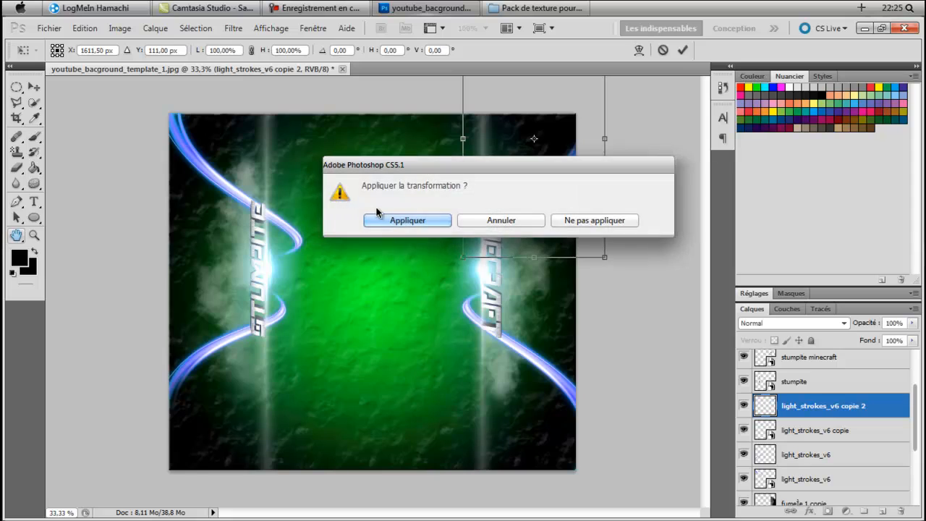
pyautogui.click(387, 217)
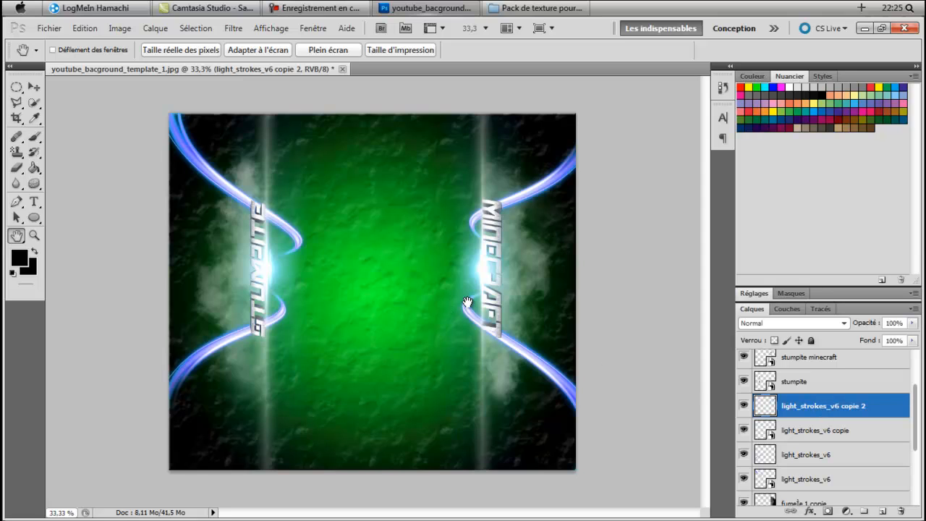
# - Place the spark 2 image from the Pack de texture pour Background folder into the document and set its blending mode to Superposition
pyautogui.click(536, 8)
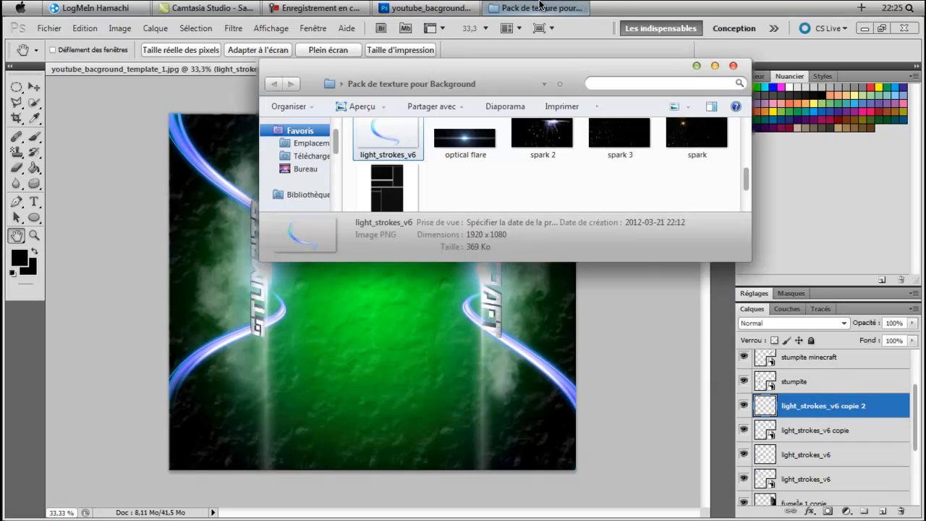
pyautogui.scroll(3, 463, 184)
pyautogui.scroll(-1, 535, 179)
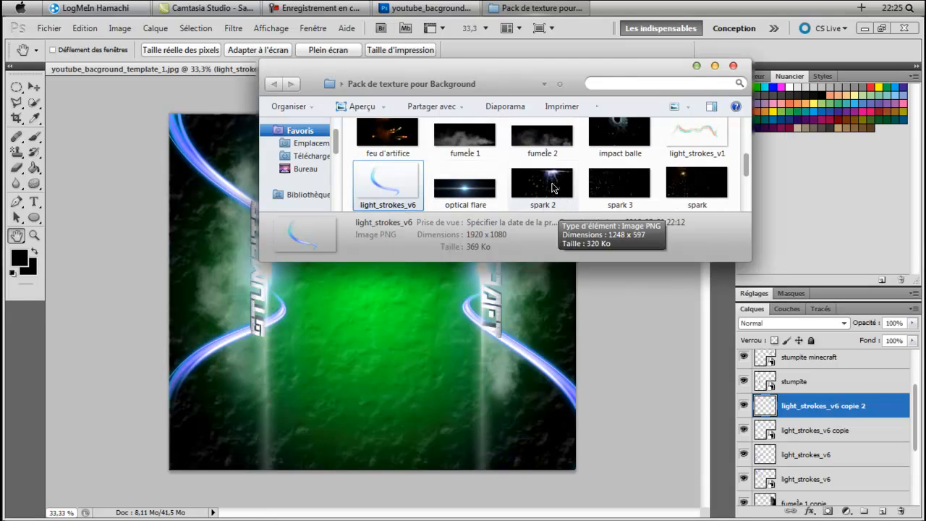
pyautogui.moveTo(558, 205); pyautogui.dragTo(452, 301)
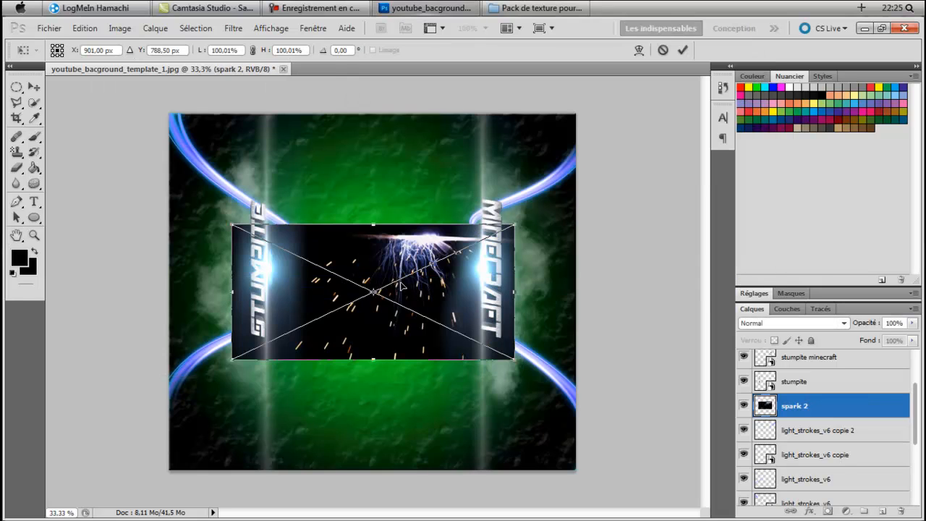
pyautogui.click(781, 322)
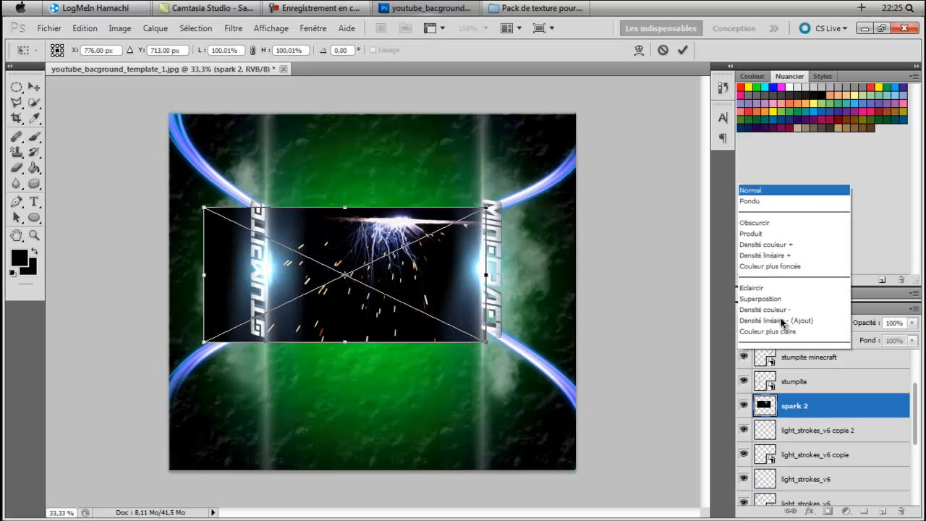
pyautogui.click(763, 115)
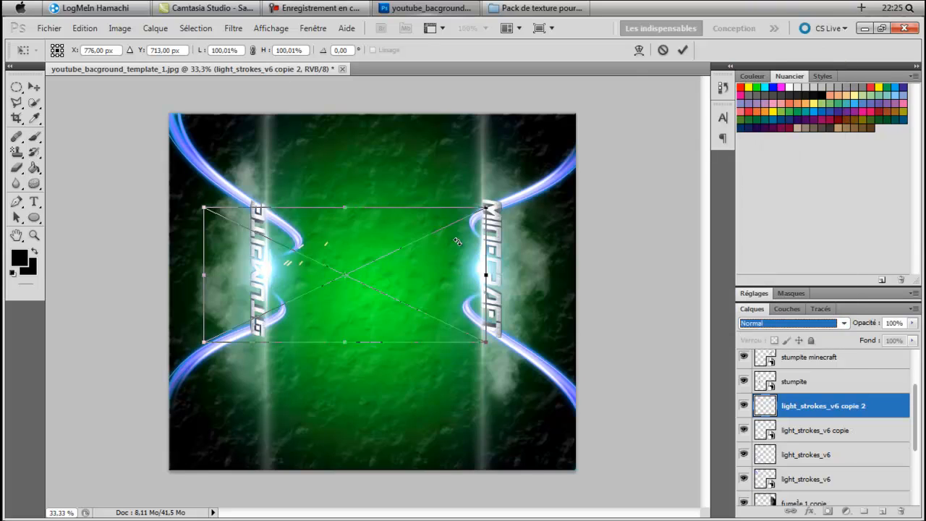
# - Rotate spark 2 90° clockwise, move it behind the Stumpite text at about X 194.50 px, Y 500 px, and apply it
pyautogui.rightClick(391, 253)
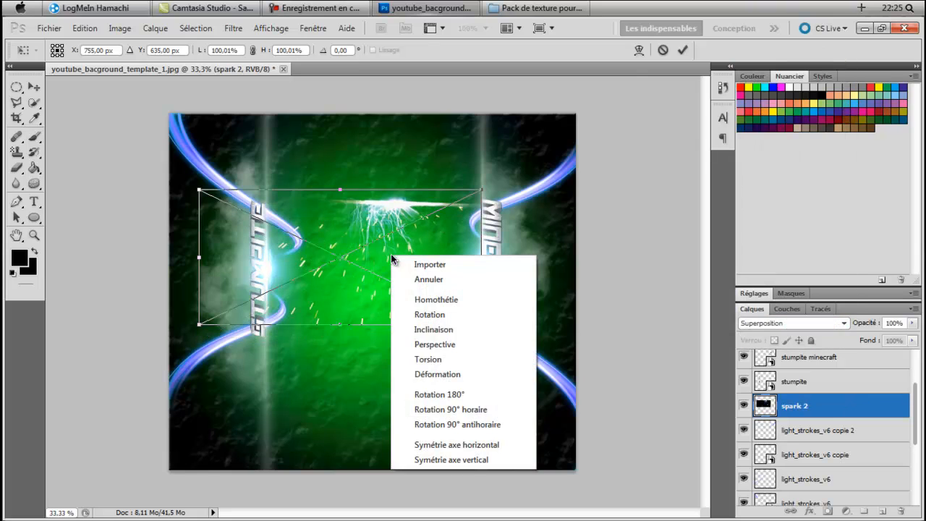
pyautogui.click(482, 413)
pyautogui.moveTo(378, 306); pyautogui.dragTo(202, 274)
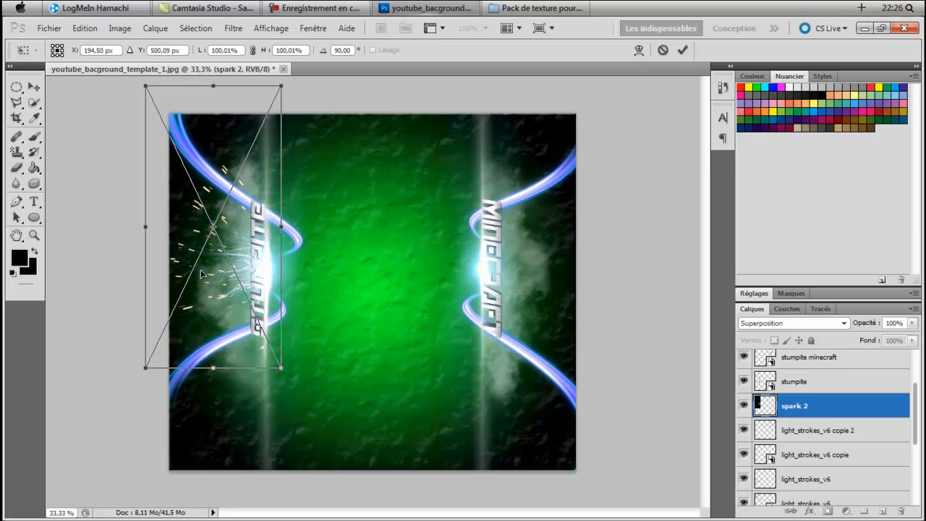
pyautogui.click(16, 235)
pyautogui.click(418, 221)
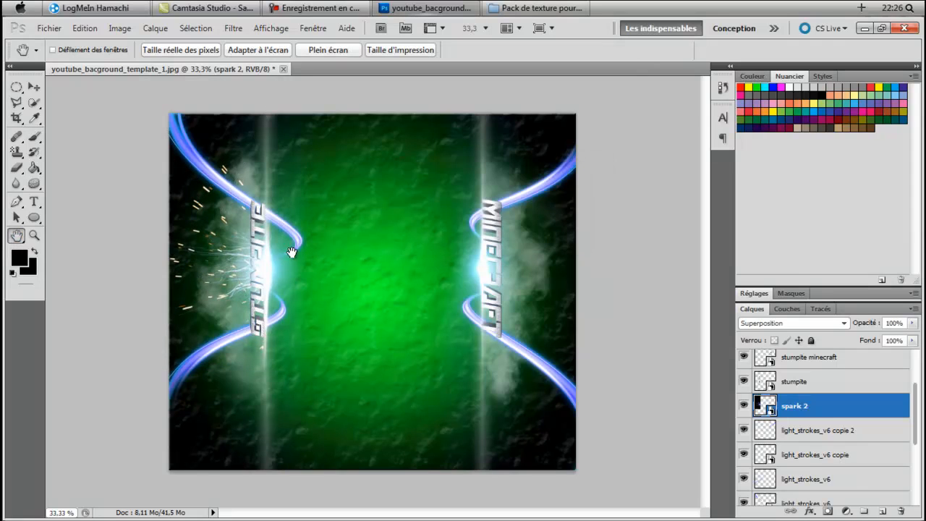
# - Duplicate the spark 2 layer within the same document
pyautogui.rightClick(815, 405)
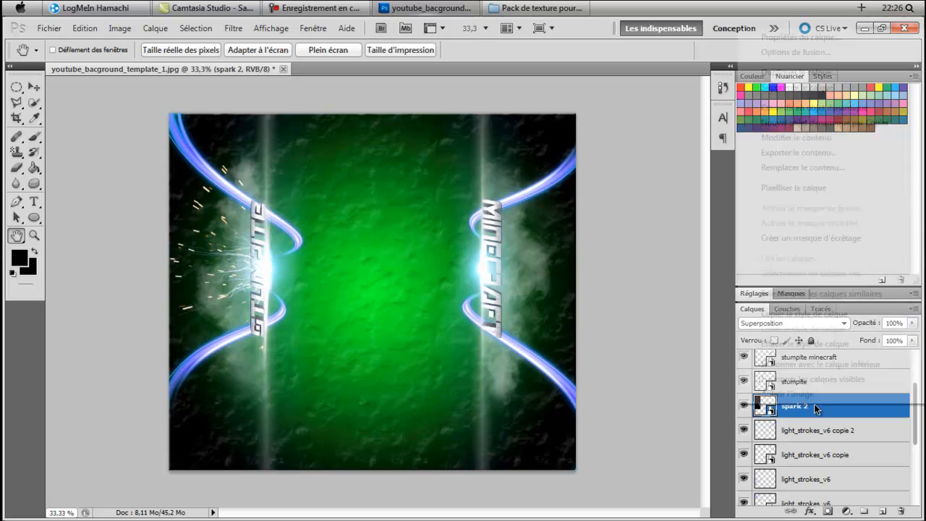
pyautogui.click(835, 78)
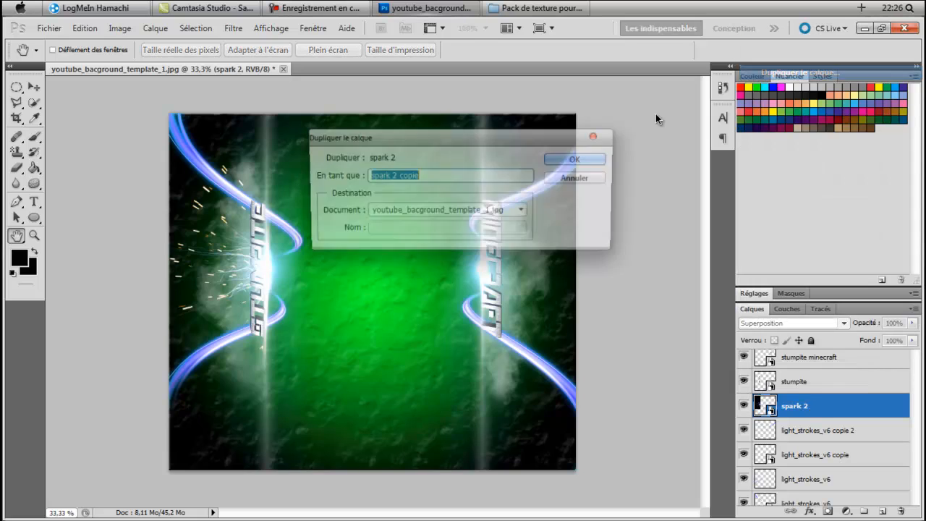
pyautogui.click(577, 156)
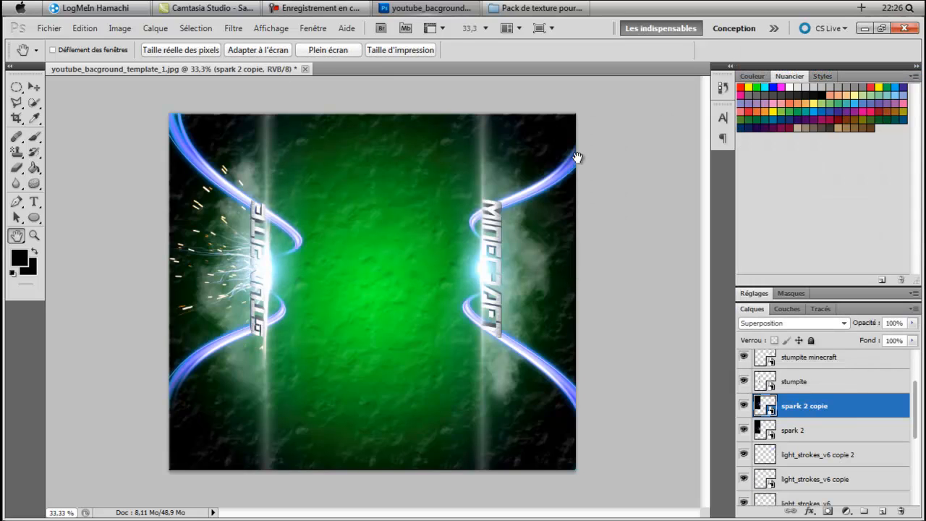
# - Rotate spark 2 copie 180°, move it behind the Minecraft text at about X 1625.50 px, Y 865 px, and apply it
pyautogui.hotkey('ctrl', 't')
pyautogui.moveTo(253, 249); pyautogui.dragTo(417, 268)
pyautogui.rightClick(417, 267)
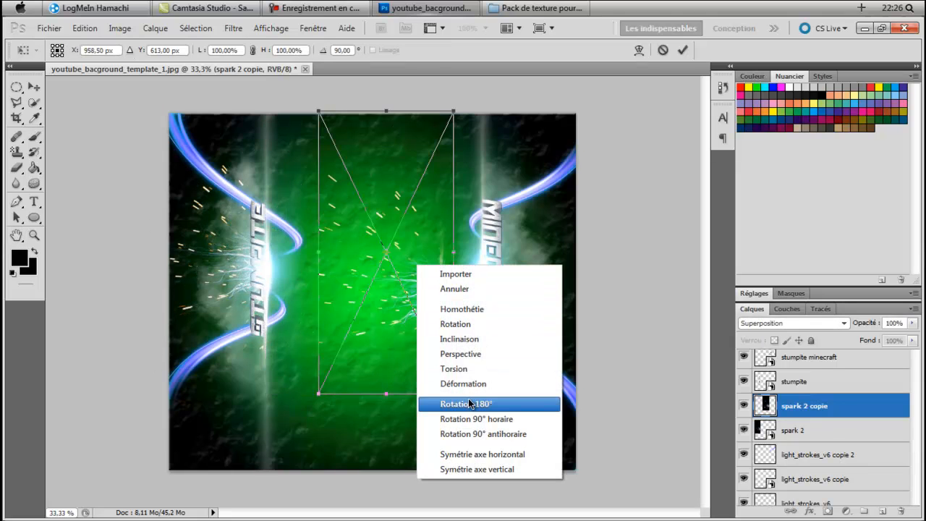
pyautogui.click(469, 403)
pyautogui.moveTo(395, 325); pyautogui.dragTo(544, 381)
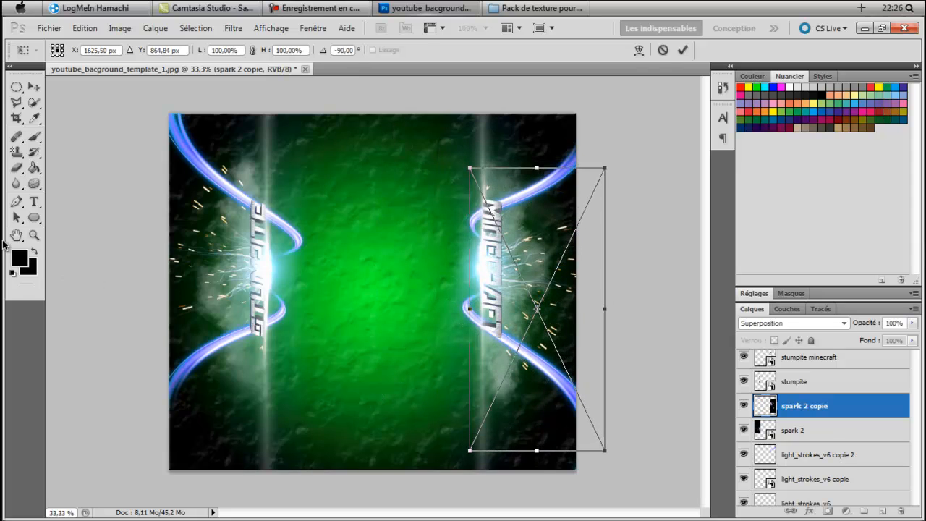
pyautogui.click(16, 235)
pyautogui.click(406, 222)
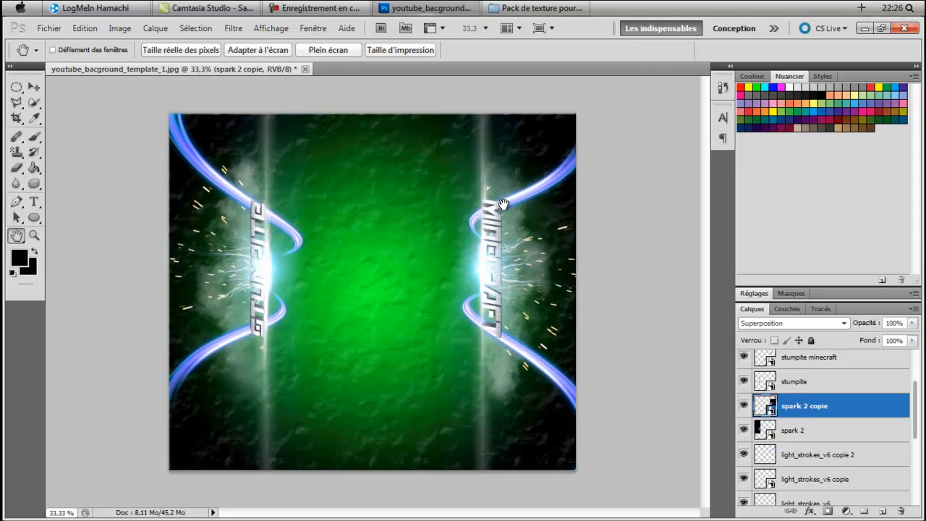
# - Place the light_strokes_v1 image from the texture folder into the document, across the upper half of the canvas
pyautogui.click(518, 6)
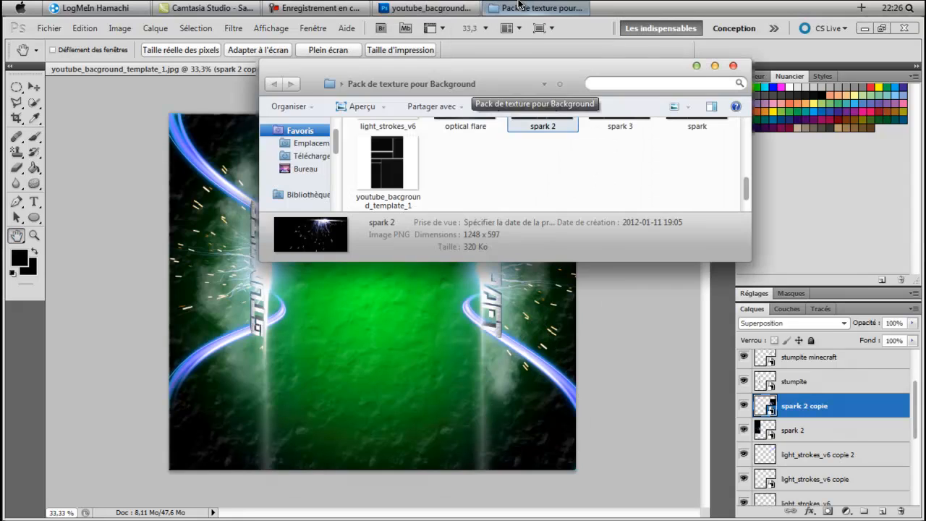
pyautogui.scroll(3, 548, 165)
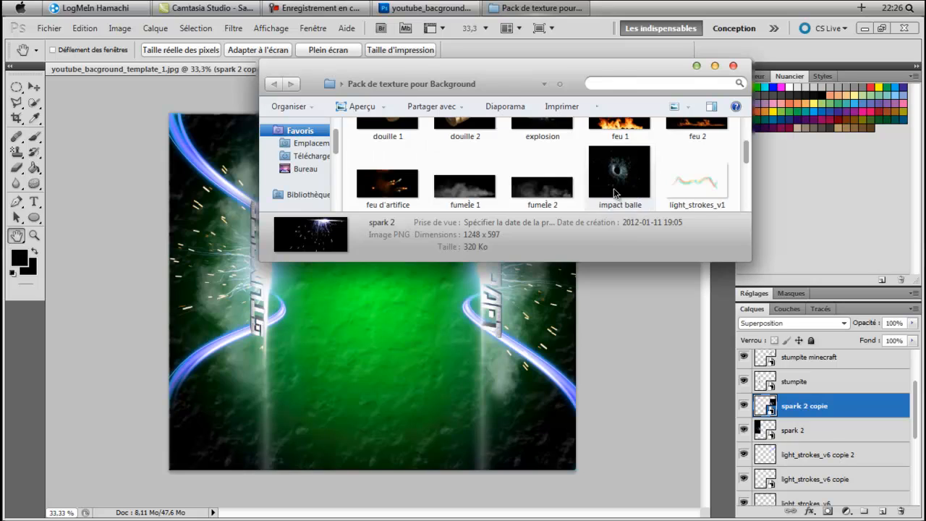
pyautogui.moveTo(700, 180); pyautogui.dragTo(430, 329)
pyautogui.moveTo(323, 284); pyautogui.dragTo(304, 208)
# - Rotate light_strokes_v1 90° counterclockwise and move it over the Stumpite text
pyautogui.rightClick(437, 239)
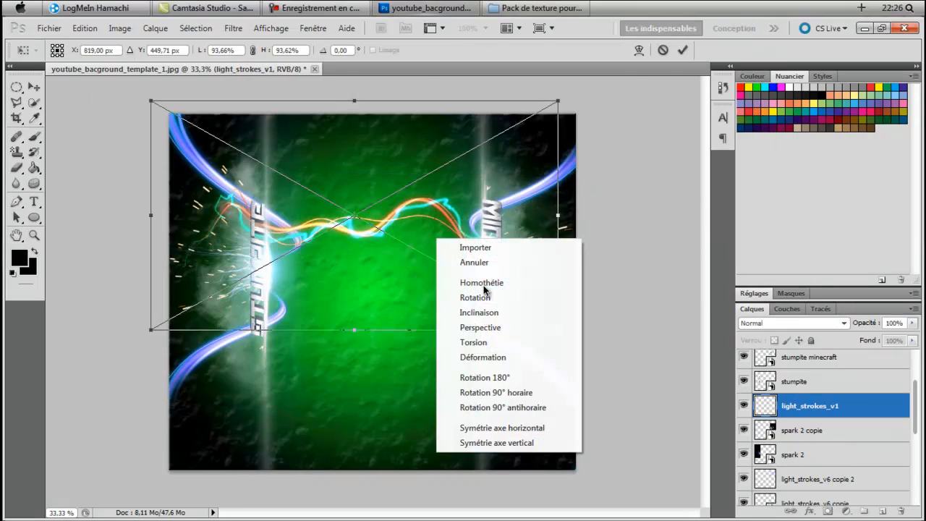
pyautogui.click(535, 413)
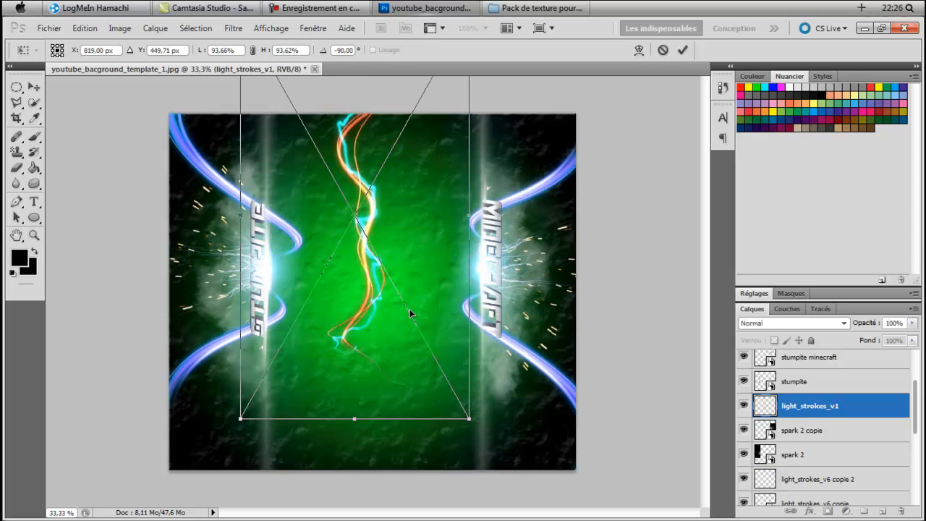
pyautogui.moveTo(410, 311)
pyautogui.mouseDown()
pyautogui.moveTo(322, 314)
pyautogui.moveTo(300, 386)
pyautogui.mouseUp()
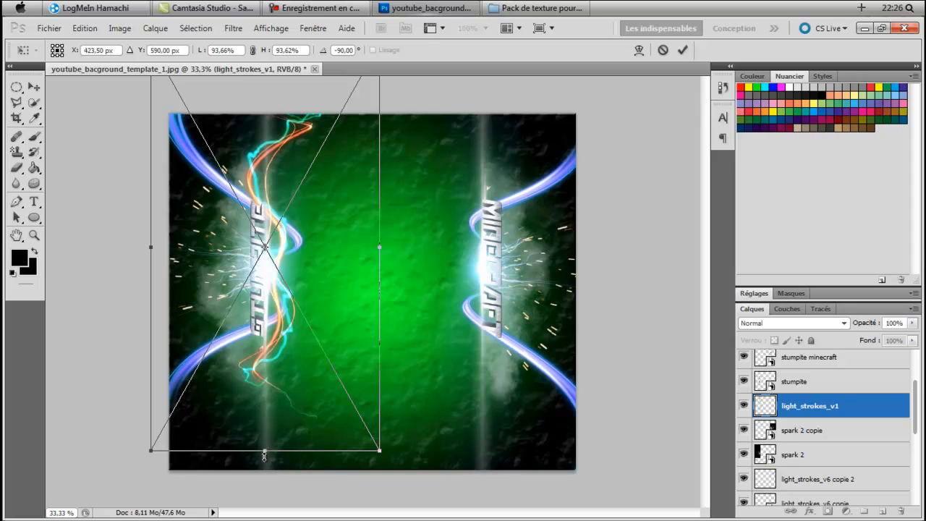
# - Shorten light_strokes_v1 to about 49% width so it spans the Stumpite text, centre it near X 360 px, Y 653 px, and apply it
pyautogui.moveTo(264, 454); pyautogui.dragTo(264, 271)
pyautogui.moveTo(272, 213); pyautogui.dragTo(246, 330)
pyautogui.moveTo(240, 388); pyautogui.dragTo(245, 376)
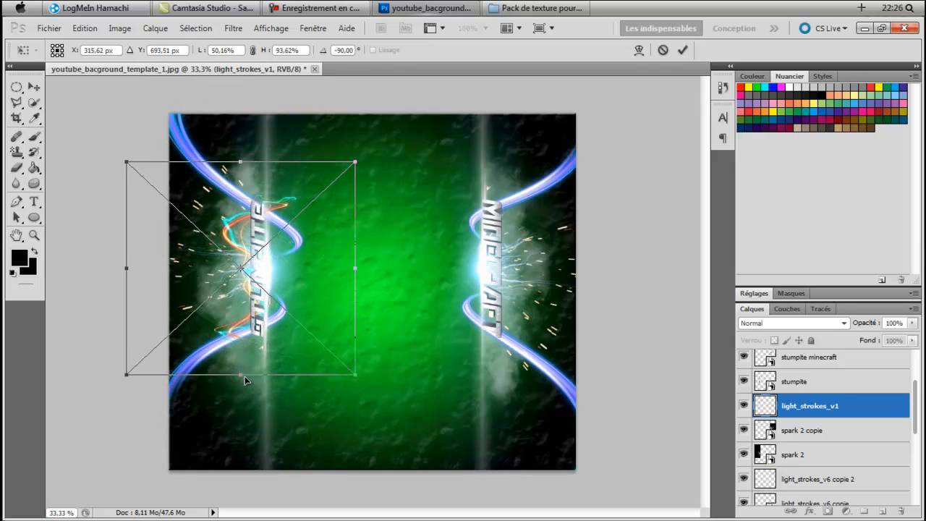
pyautogui.moveTo(265, 337); pyautogui.dragTo(272, 329)
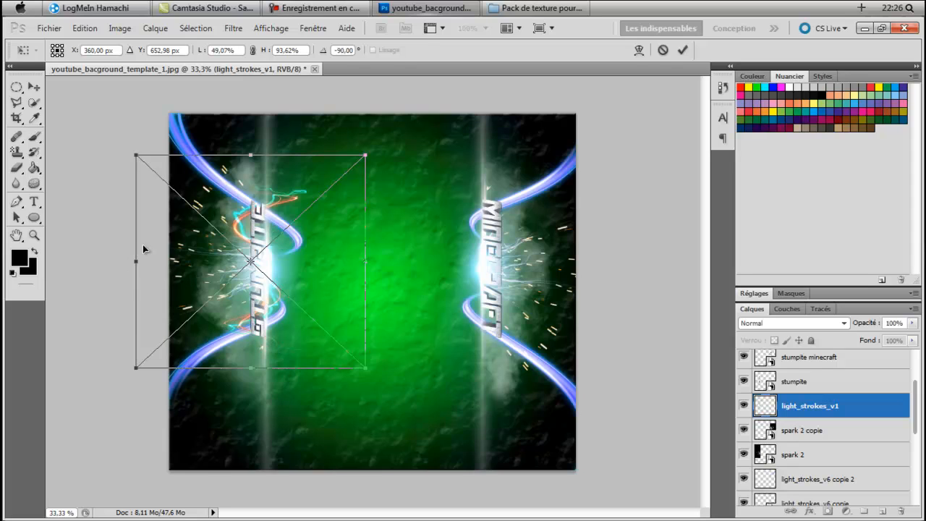
pyautogui.click(16, 235)
pyautogui.click(401, 219)
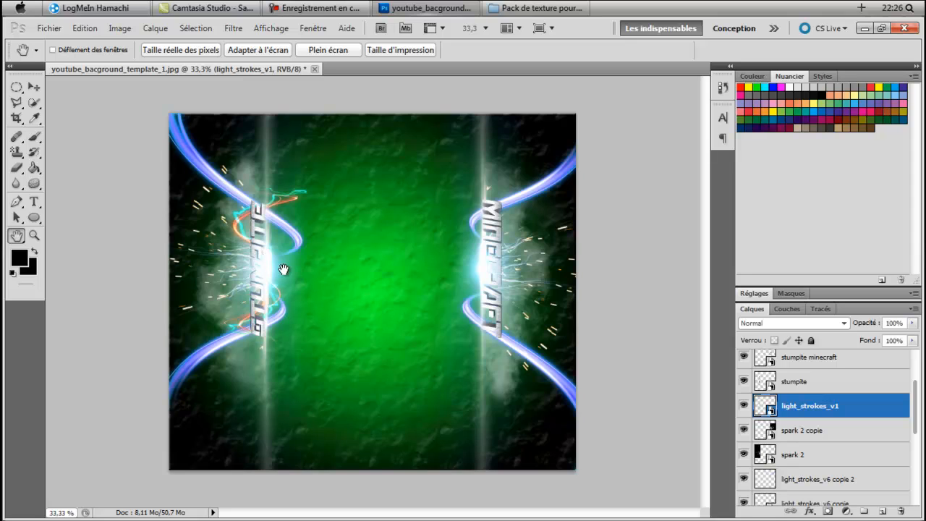
# - Reposition light_strokes_v1 around the Stumpite text at about X 333 px, Y 675 px, and apply the transformation
pyautogui.hotkey('ctrl', 't')
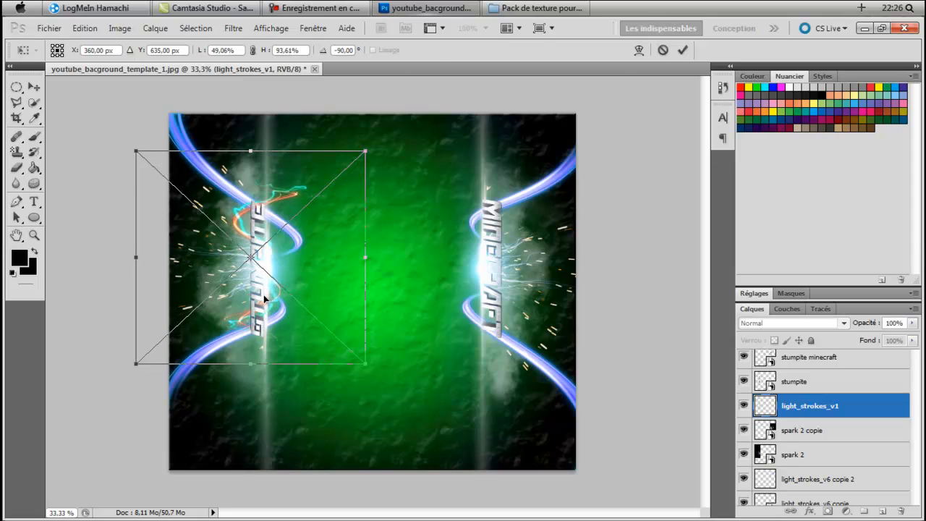
pyautogui.moveTo(260, 300); pyautogui.dragTo(263, 301)
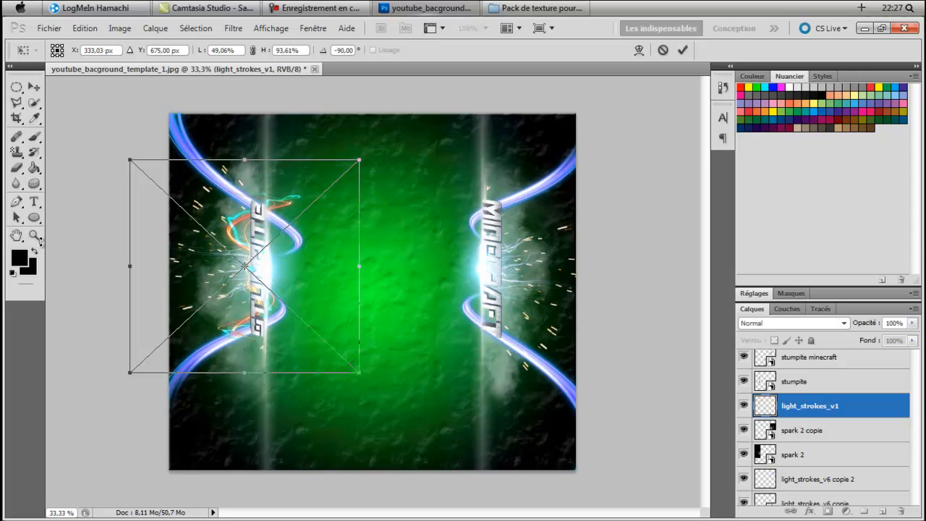
pyautogui.click(17, 239)
pyautogui.click(379, 221)
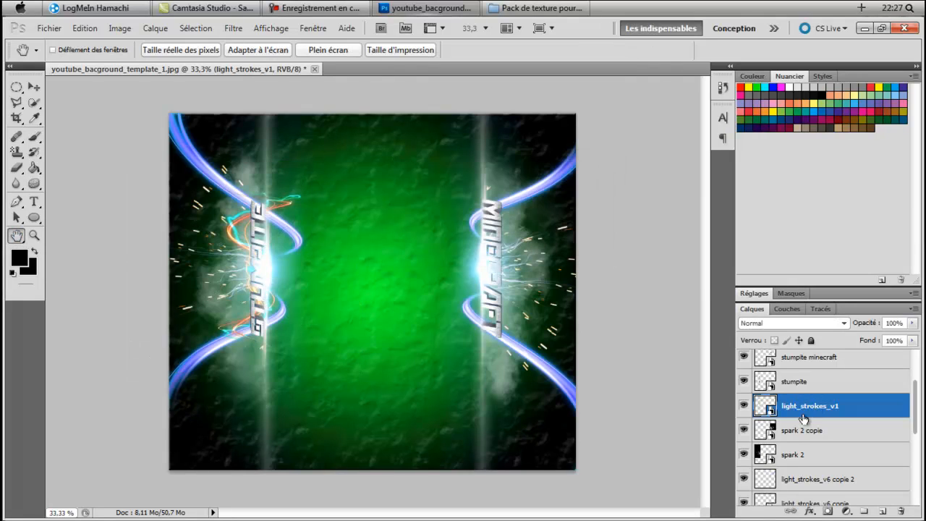
# - Duplicate the light_strokes_v1 layer within the same document
pyautogui.rightClick(801, 410)
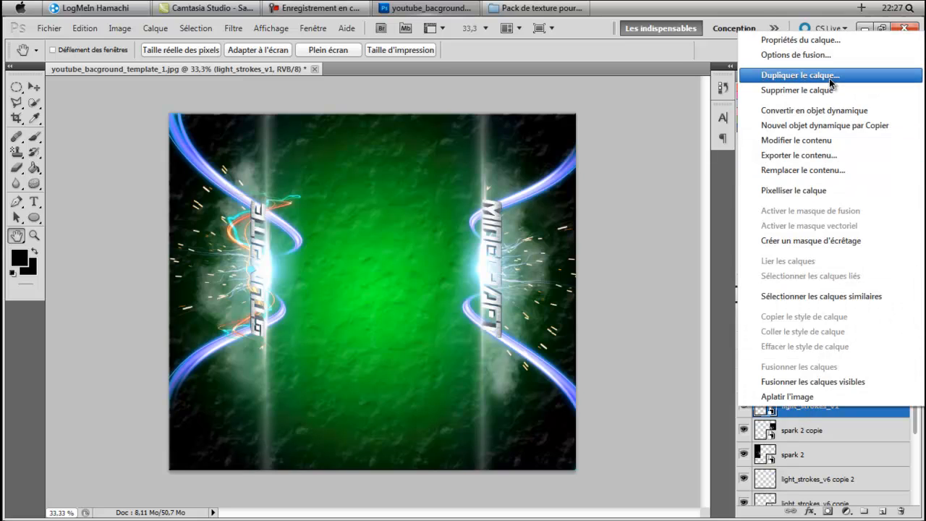
pyautogui.click(781, 70)
pyautogui.click(582, 159)
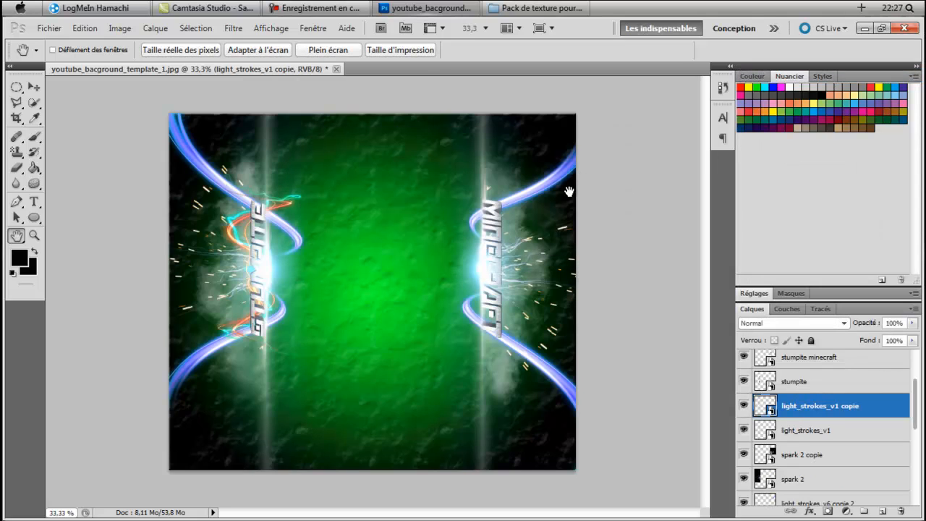
# - Move light_strokes_v1 copie straight below the original stroke, to about X 330 px, Y 1325 px, and apply it
pyautogui.hotkey('ctrl', 't')
pyautogui.moveTo(292, 288)
pyautogui.mouseDown()
pyautogui.moveTo(318, 436)
pyautogui.moveTo(303, 428)
pyautogui.mouseUp()
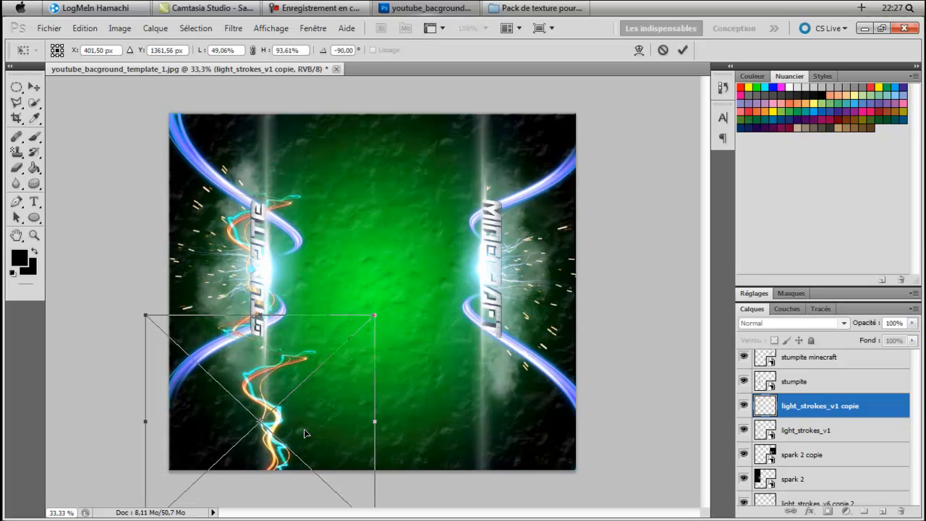
pyautogui.moveTo(304, 375); pyautogui.dragTo(288, 367)
pyautogui.press('h')
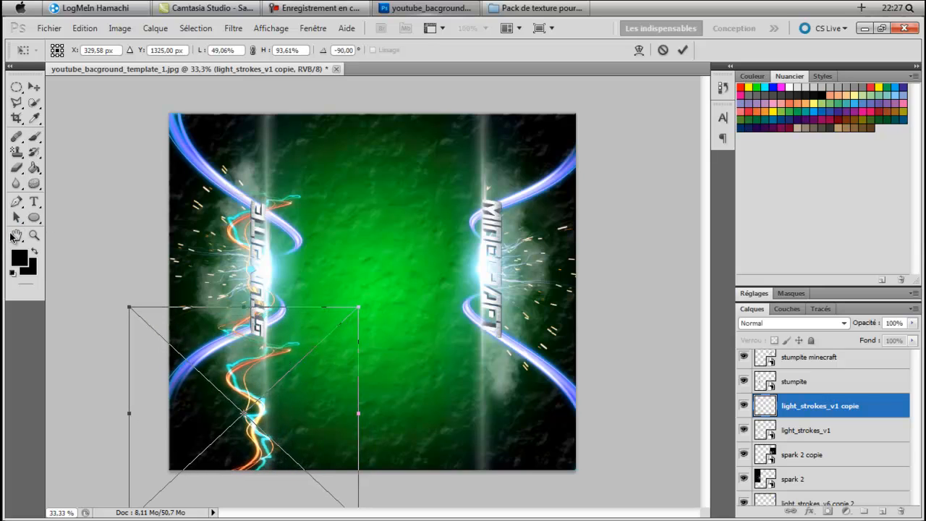
pyautogui.press('Return')
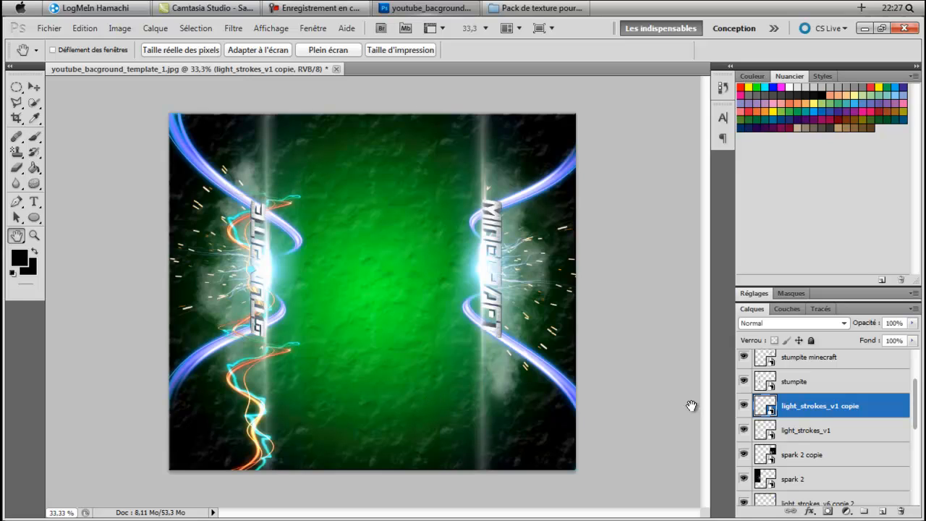
# - Duplicate light_strokes_v1 and light_strokes_v1 copie together within the same document
pyautogui.keyDown('shift'); pyautogui.click(821, 430); pyautogui.keyUp('shift')
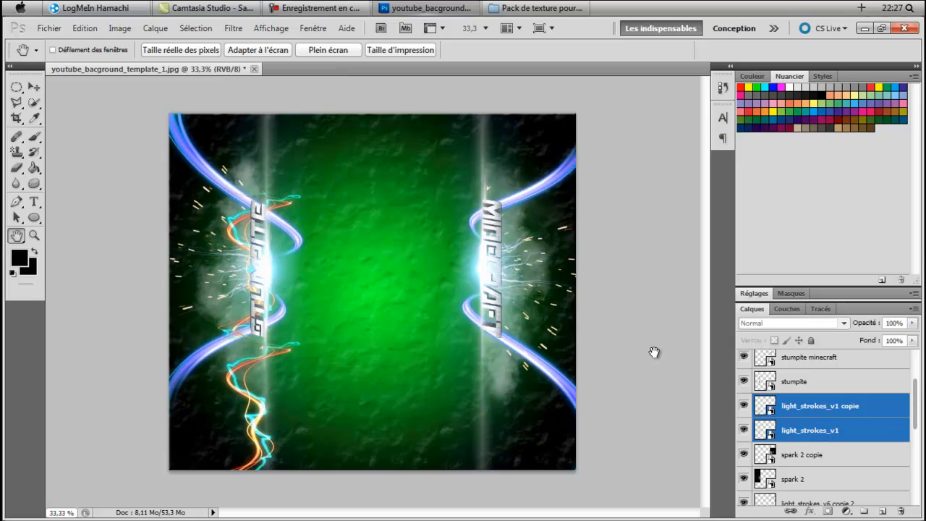
pyautogui.rightClick(818, 408)
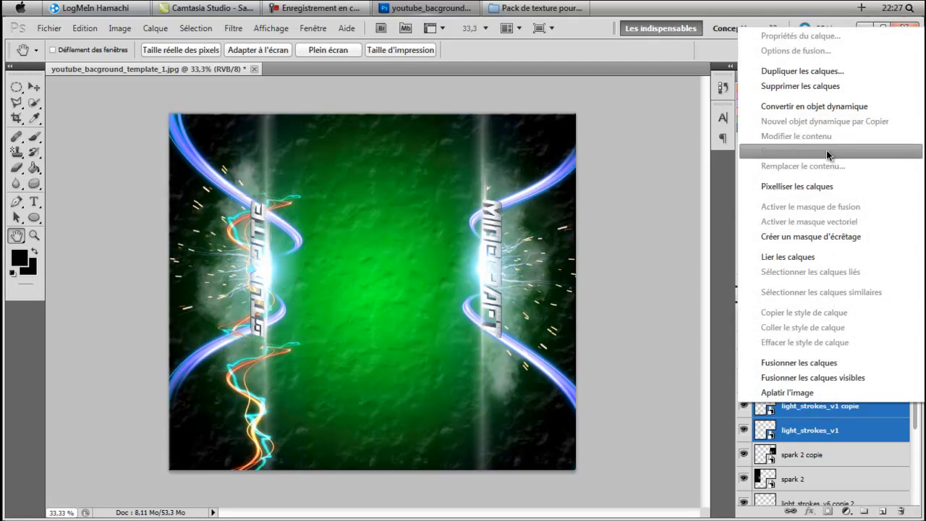
pyautogui.click(810, 71)
pyautogui.click(557, 159)
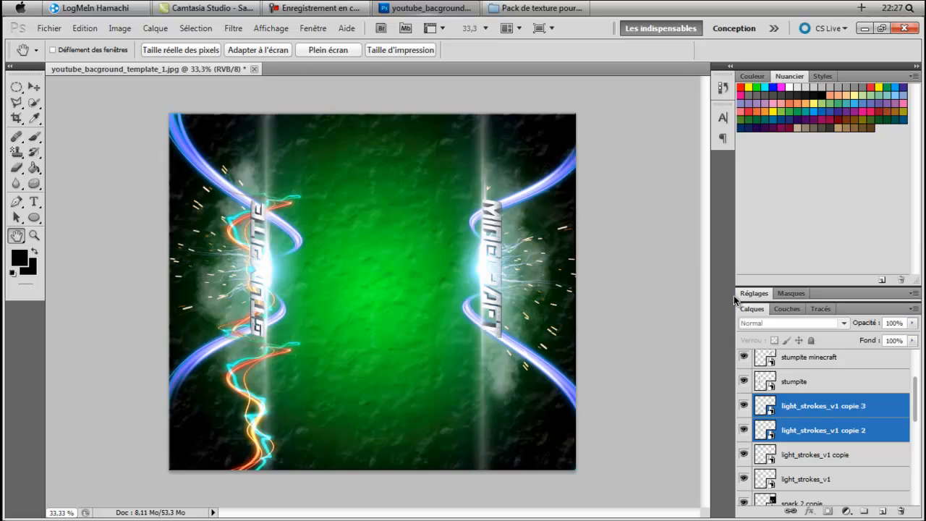
# - Rotate the two duplicated light strokes 180°, move them around the Minecraft text to about X 1424.5 px, Y 1037 px, and apply the transformation
pyautogui.hotkey('ctrl', 't')
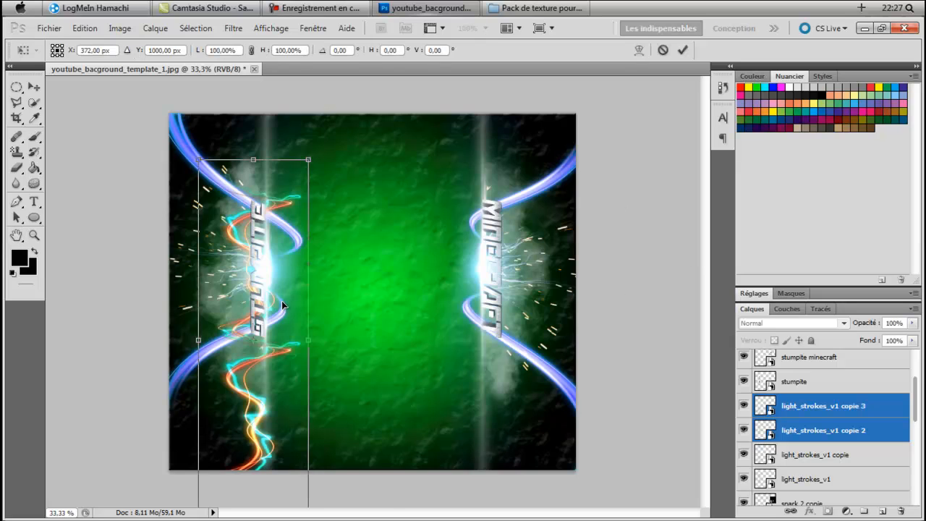
pyautogui.moveTo(282, 300); pyautogui.dragTo(449, 296)
pyautogui.rightClick(449, 295)
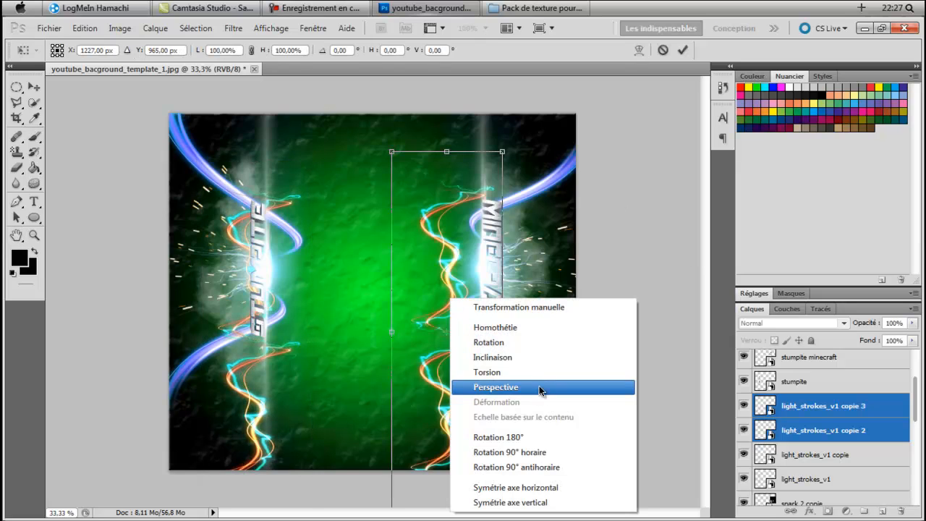
pyautogui.click(539, 437)
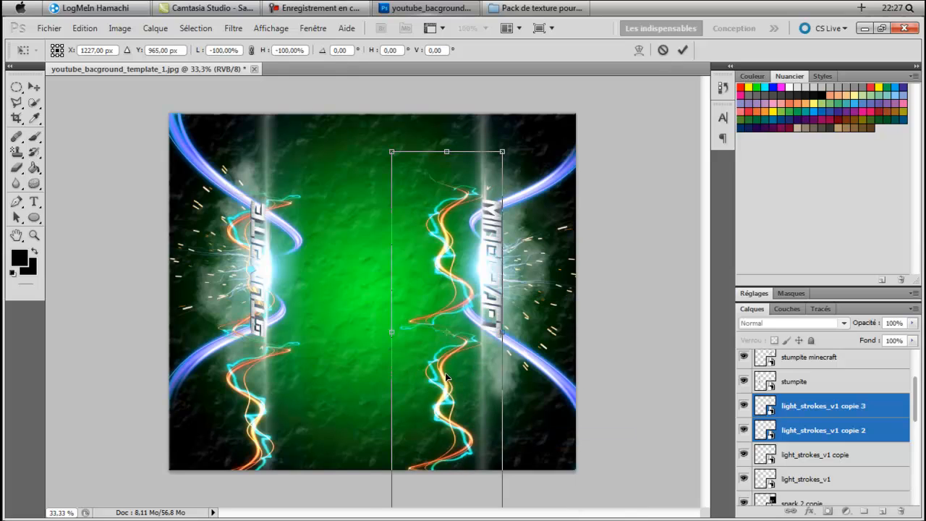
pyautogui.moveTo(446, 376)
pyautogui.mouseDown()
pyautogui.moveTo(323, 371)
pyautogui.moveTo(414, 370)
pyautogui.moveTo(394, 323)
pyautogui.moveTo(426, 349)
pyautogui.moveTo(499, 372)
pyautogui.moveTo(506, 379)
pyautogui.moveTo(494, 387)
pyautogui.mouseUp()
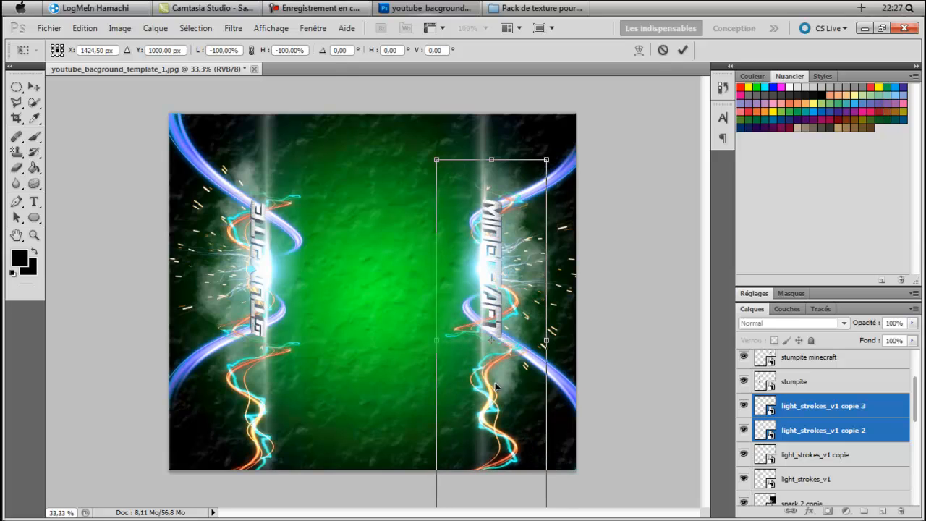
pyautogui.moveTo(495, 386); pyautogui.dragTo(495, 390)
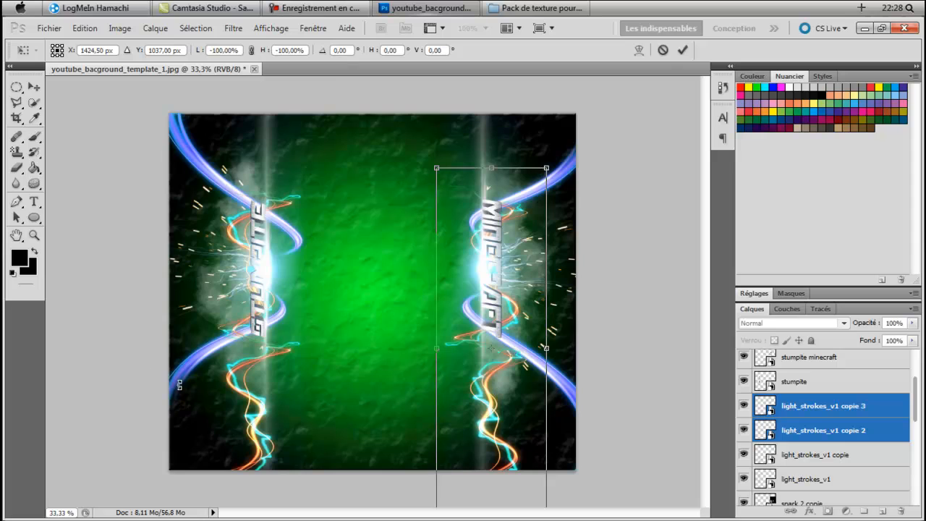
pyautogui.click(16, 235)
pyautogui.click(389, 224)
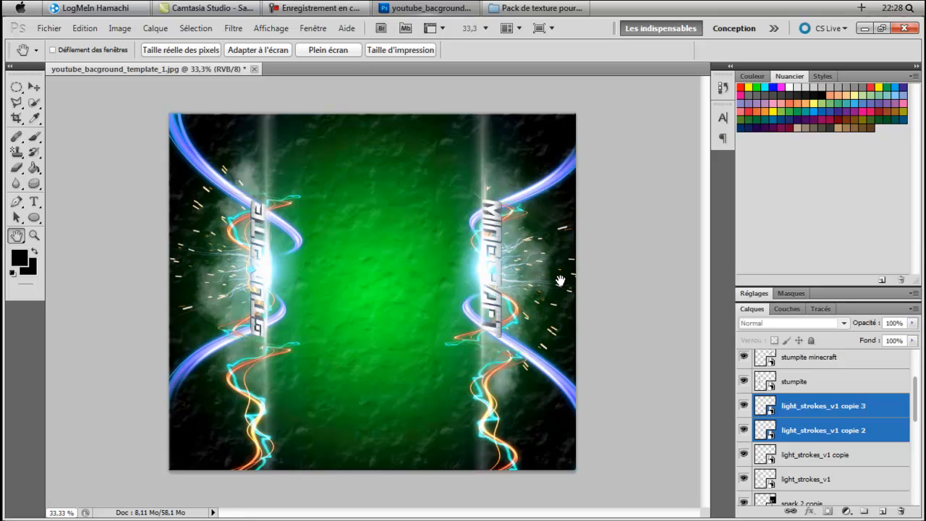
# - Examine the image "background pour darko" in the Background folder of Cinema 12 mes créations as a colour reference, and return to Photoshop
pyautogui.click(864, 29)
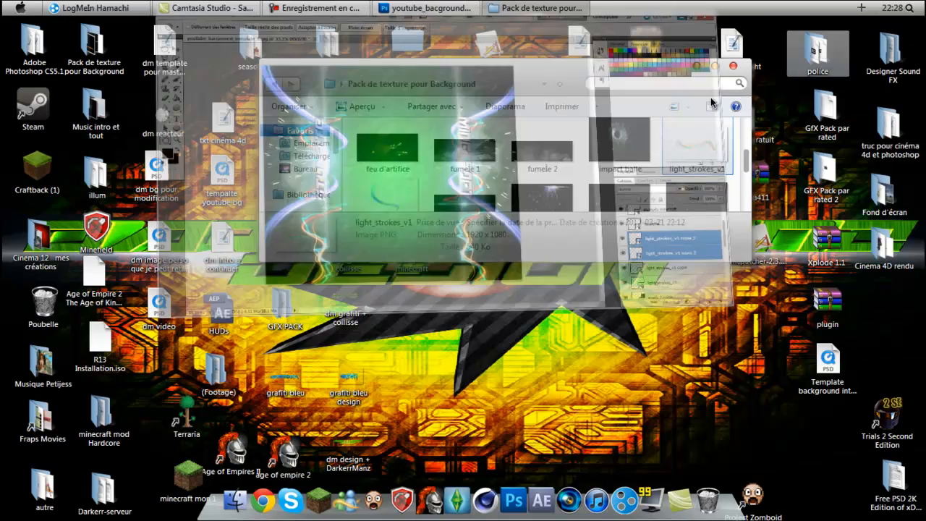
pyautogui.doubleClick(33, 241)
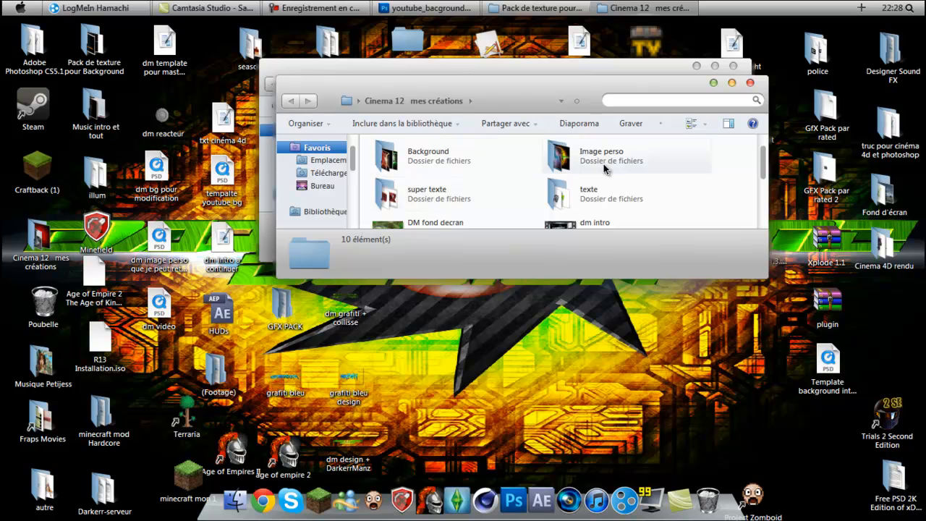
pyautogui.doubleClick(394, 209)
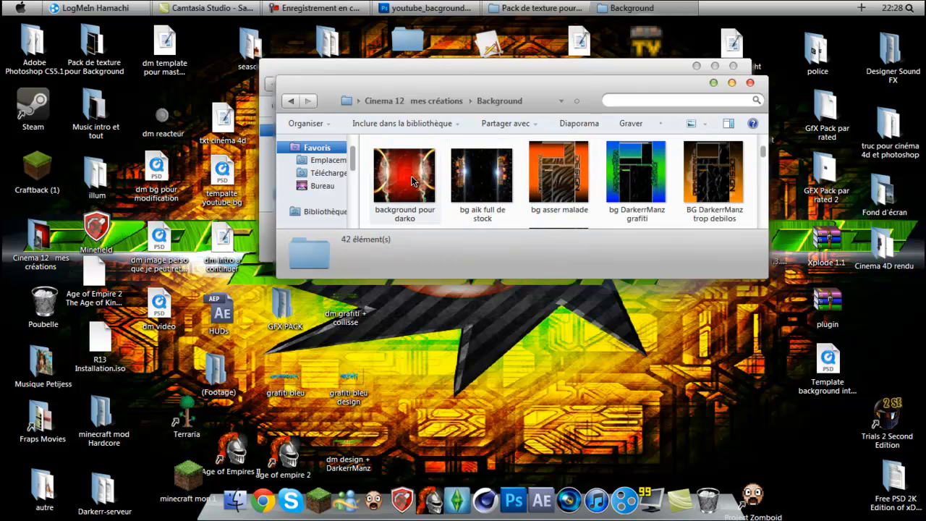
pyautogui.doubleClick(412, 181)
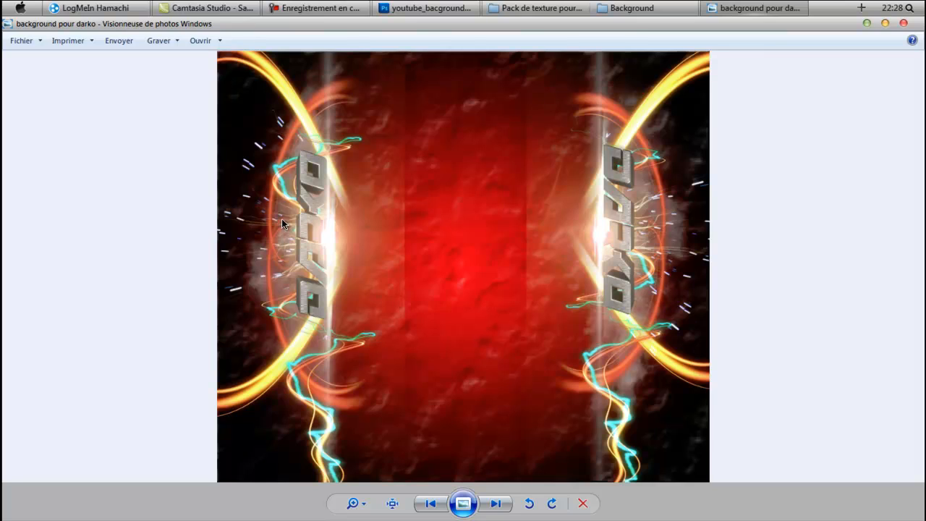
pyautogui.click(903, 23)
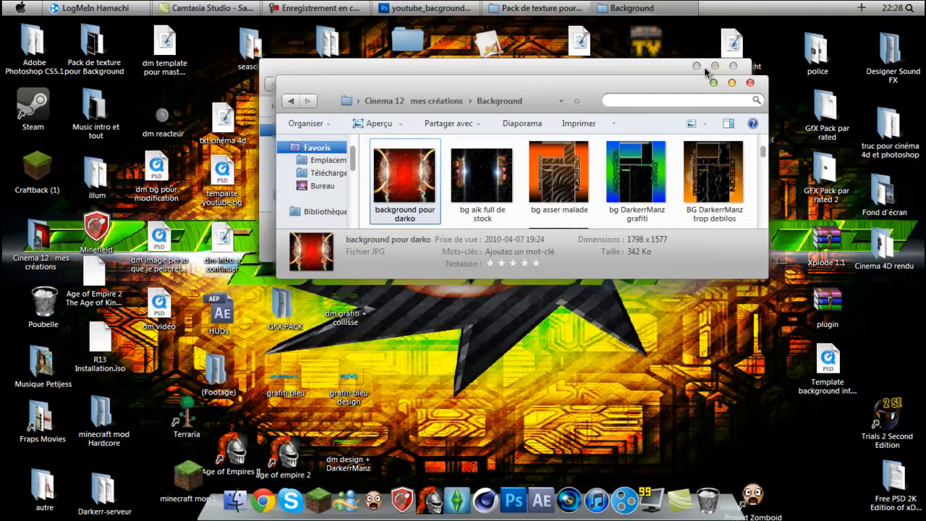
pyautogui.click(749, 84)
pyautogui.click(733, 66)
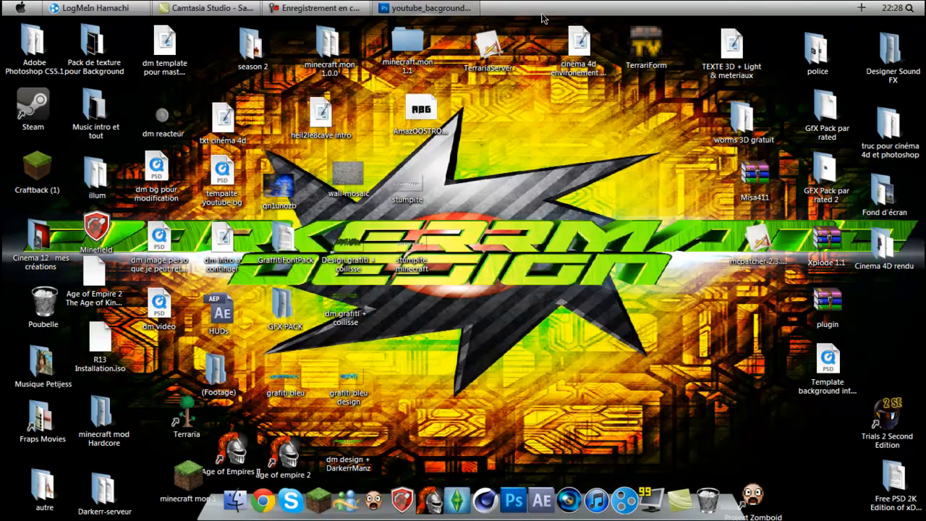
pyautogui.click(426, 8)
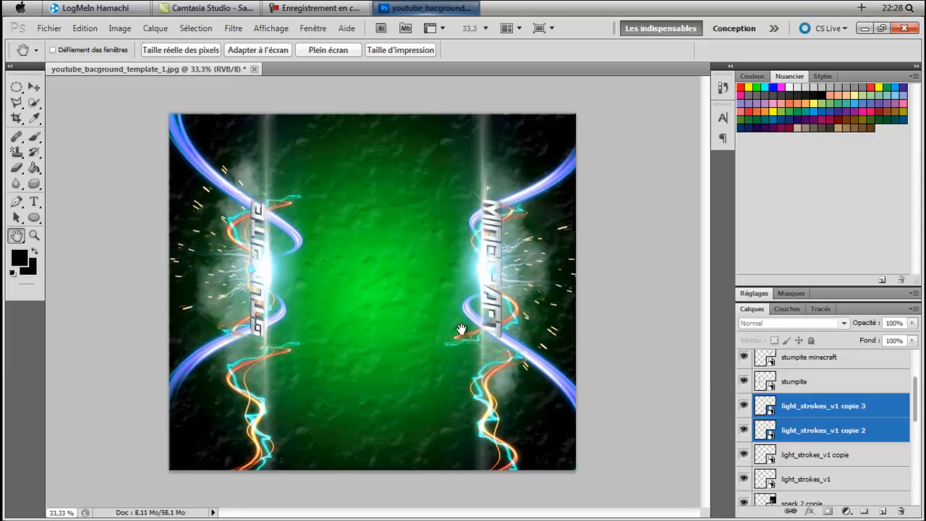
# - Rasterize the light_strokes_v6 copie layer and the lower light_strokes_v6 smart object layer
pyautogui.scroll(-5, 880, 417)
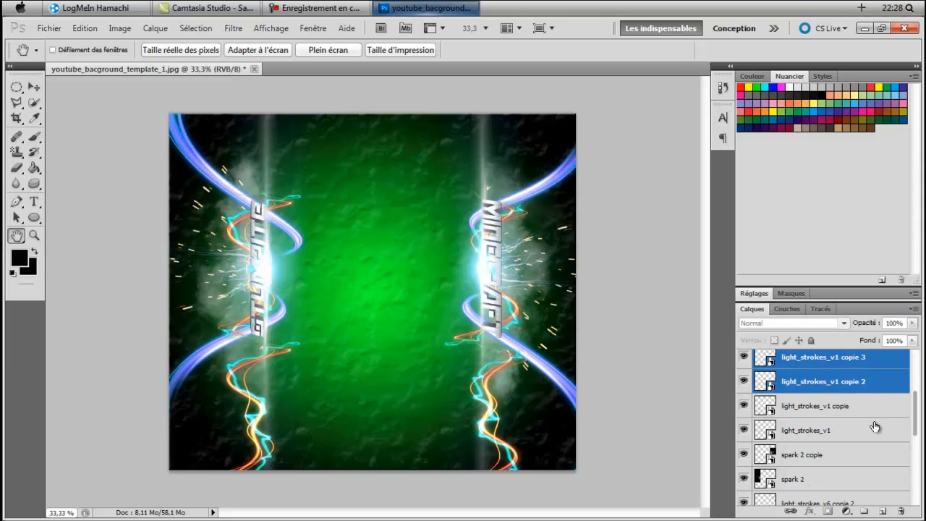
pyautogui.click(844, 431)
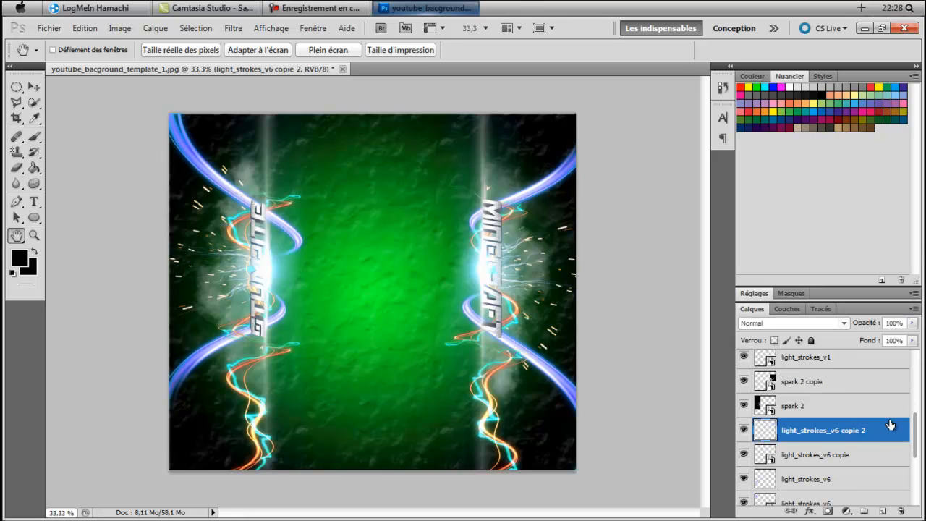
pyautogui.rightClick(856, 452)
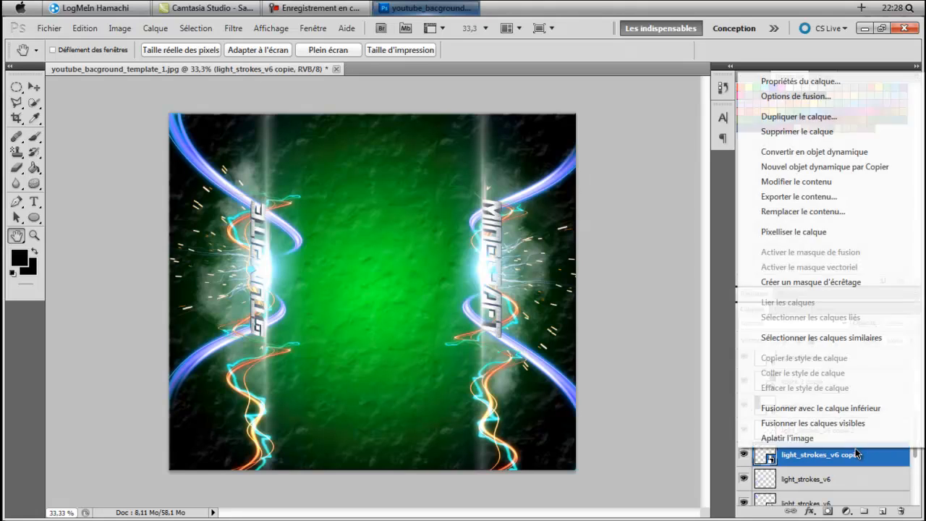
pyautogui.click(835, 230)
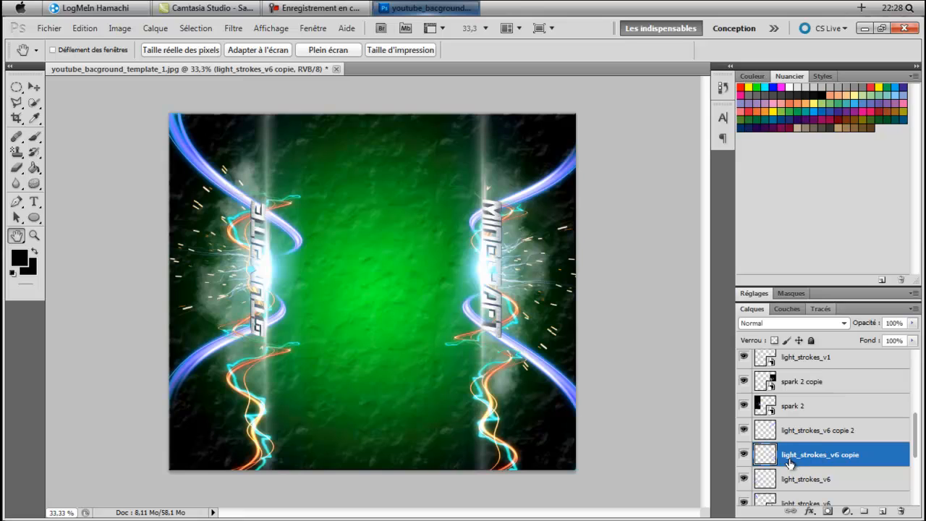
pyautogui.scroll(-1, 839, 429)
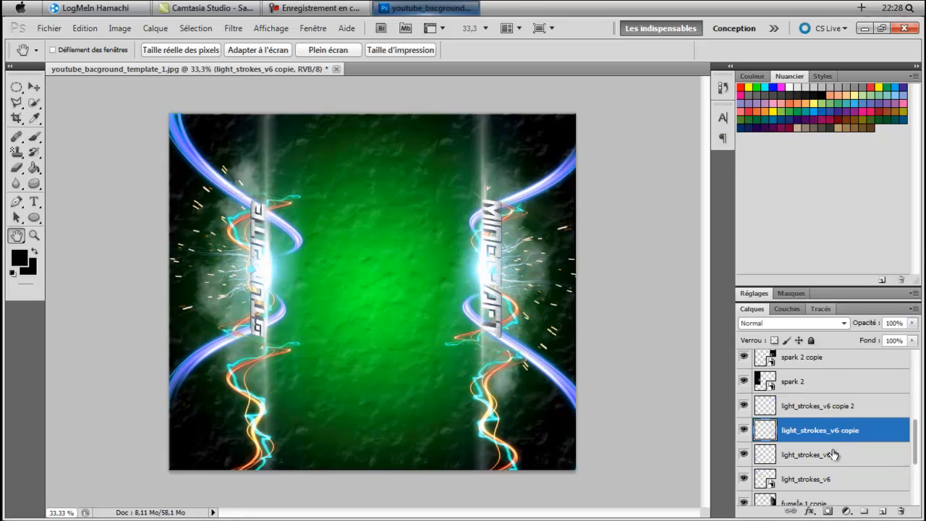
pyautogui.rightClick(833, 479)
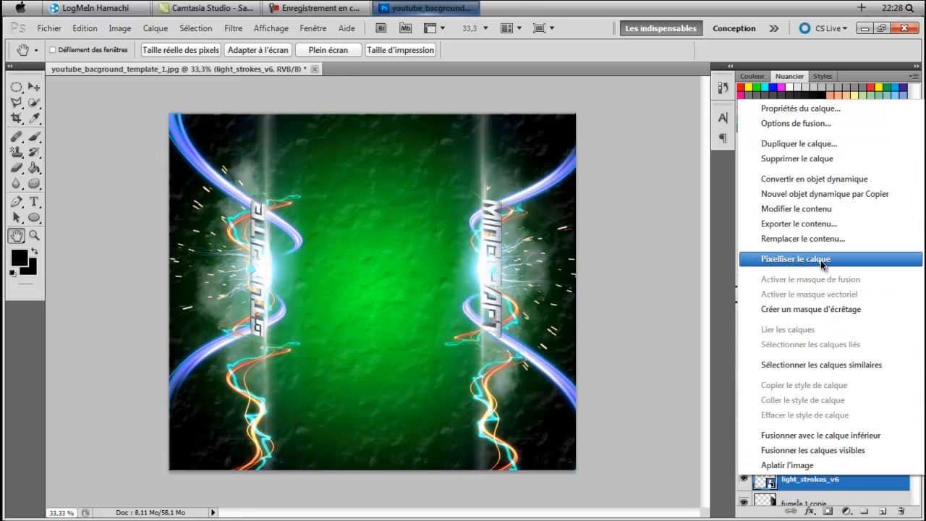
pyautogui.click(820, 260)
pyautogui.scroll(-1, 840, 472)
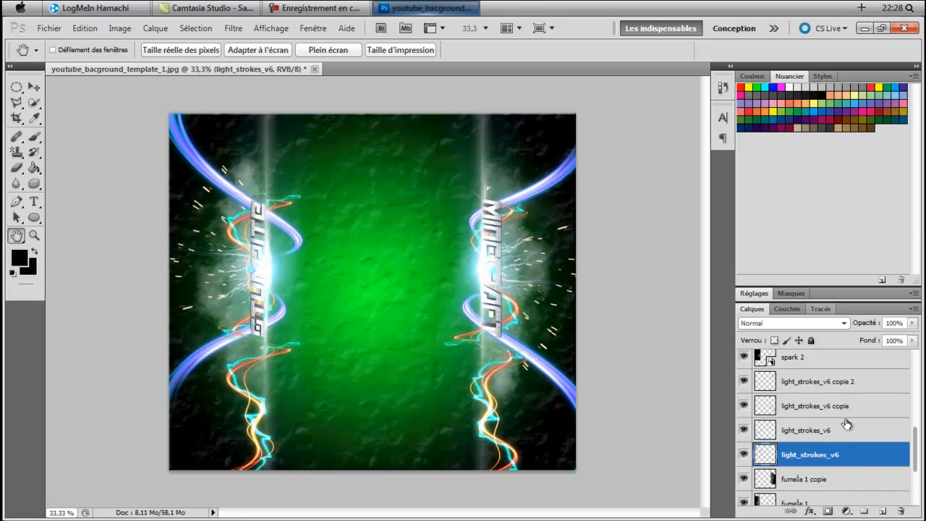
pyautogui.keyDown('shift'); pyautogui.click(848, 388); pyautogui.keyUp('shift')
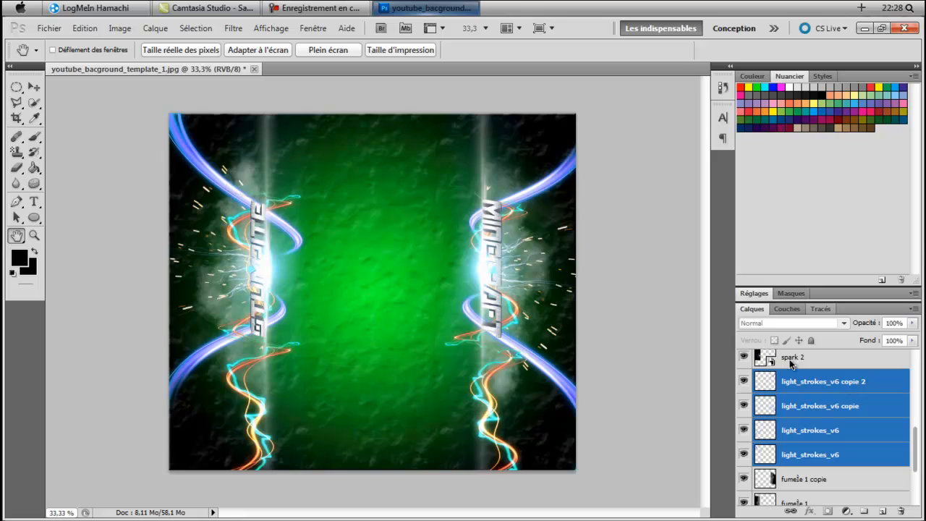
pyautogui.click(120, 29)
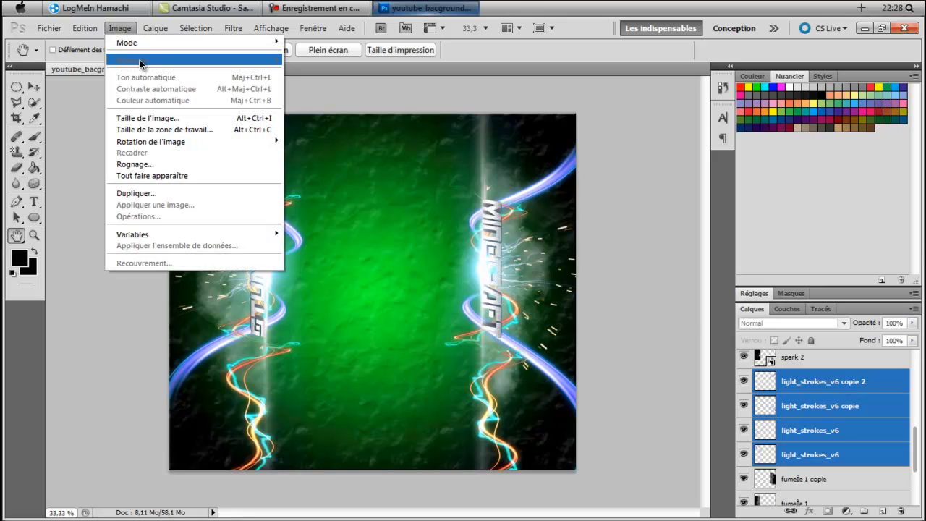
pyautogui.click(830, 377)
# - Recolour the lower light_strokes_v6 layer, above the Stumpite text, with Hue/Saturation at a hue of -77
pyautogui.click(848, 457)
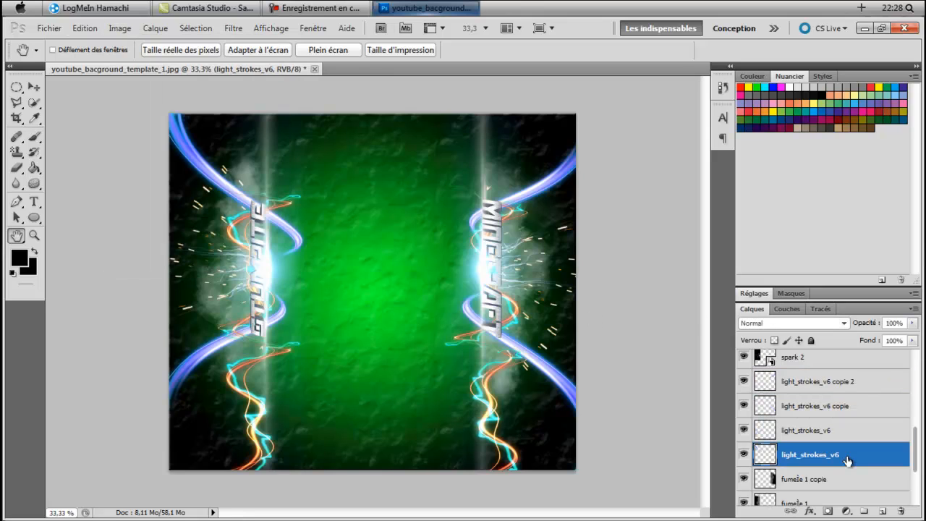
pyautogui.click(120, 29)
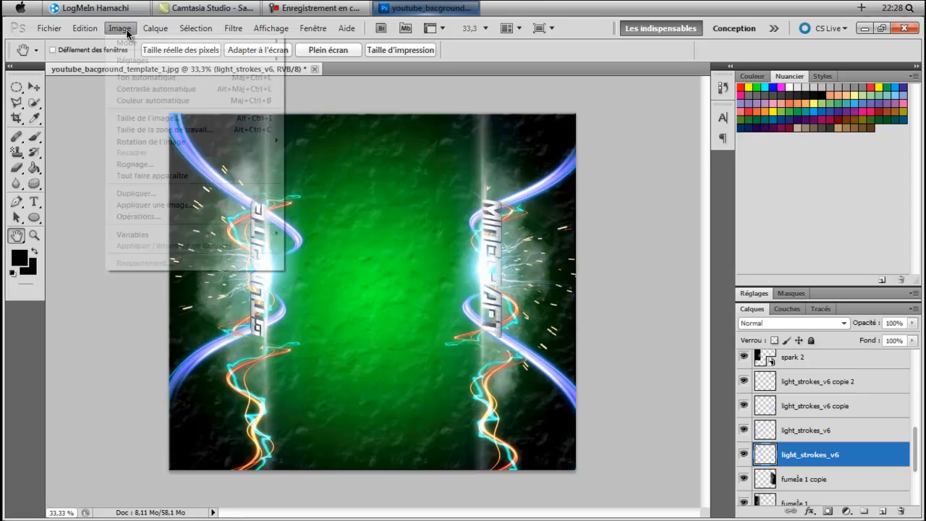
pyautogui.moveTo(147, 58)
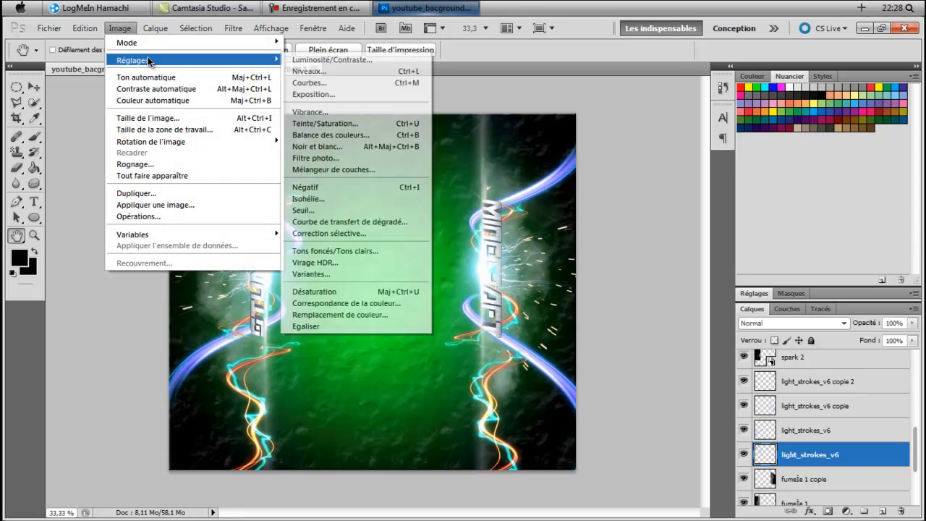
pyautogui.click(339, 130)
pyautogui.moveTo(656, 213)
pyautogui.mouseDown()
pyautogui.moveTo(550, 214)
pyautogui.moveTo(613, 217)
pyautogui.moveTo(612, 226)
pyautogui.moveTo(608, 216)
pyautogui.mouseUp()
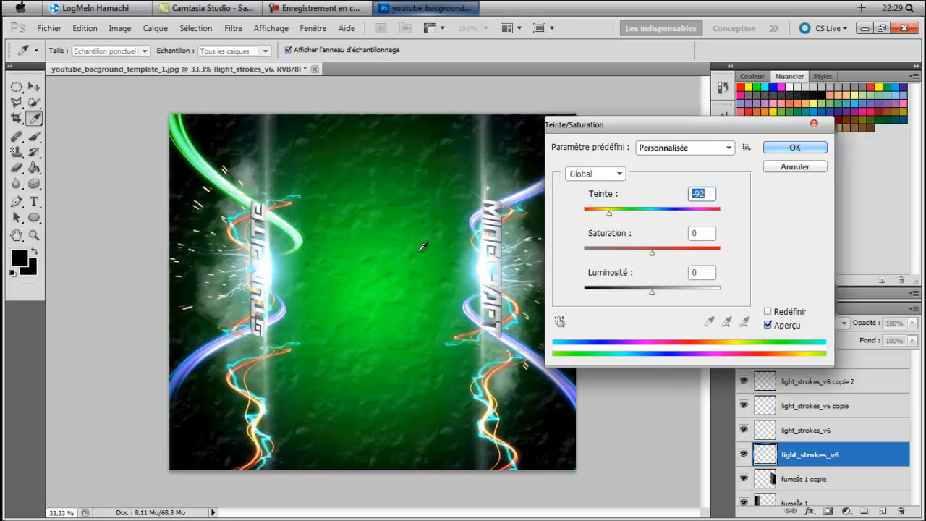
pyautogui.moveTo(609, 212); pyautogui.dragTo(465, 206)
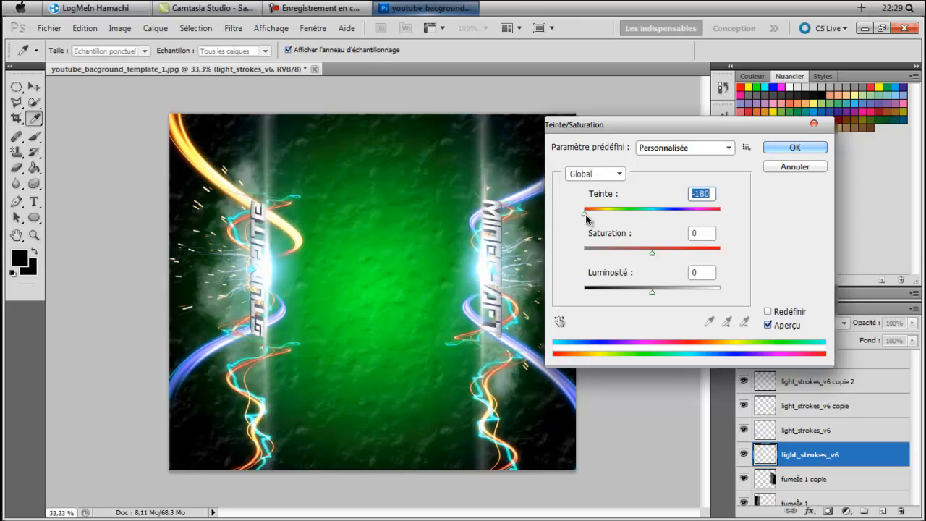
pyautogui.moveTo(585, 214)
pyautogui.mouseDown()
pyautogui.moveTo(775, 216)
pyautogui.moveTo(613, 218)
pyautogui.mouseUp()
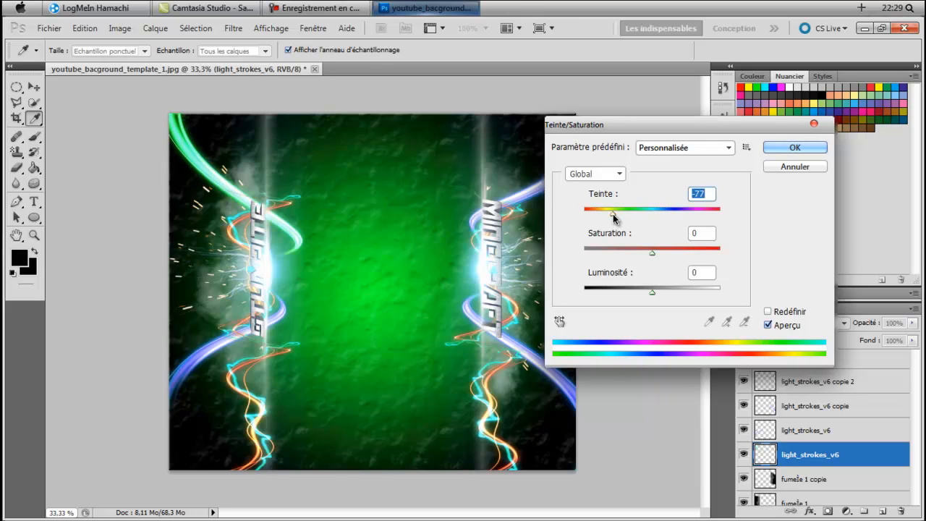
pyautogui.click(794, 148)
# - Recolour the other light_strokes_v6 layer, below the Stumpite text, with Hue/Saturation at a hue of -77
pyautogui.press('h')
pyautogui.hotkey('alt', ']')
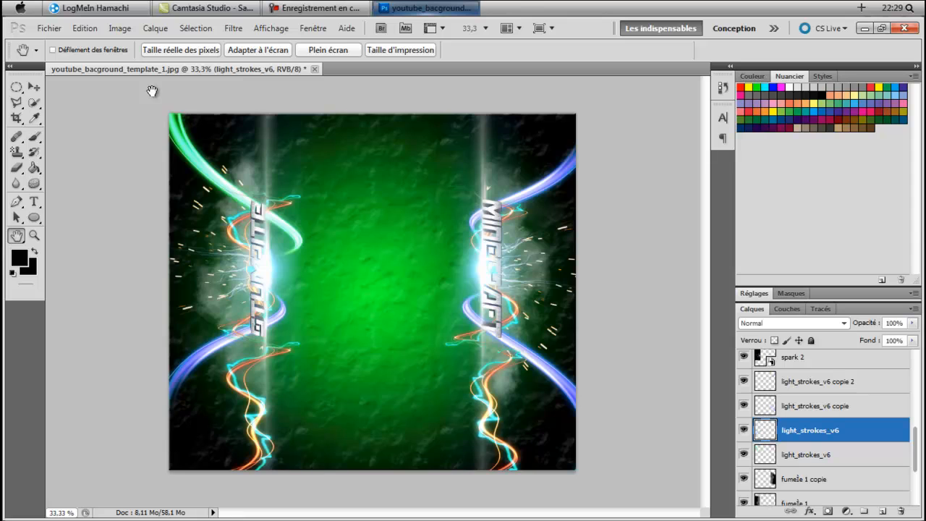
pyautogui.click(122, 29)
pyautogui.moveTo(136, 61)
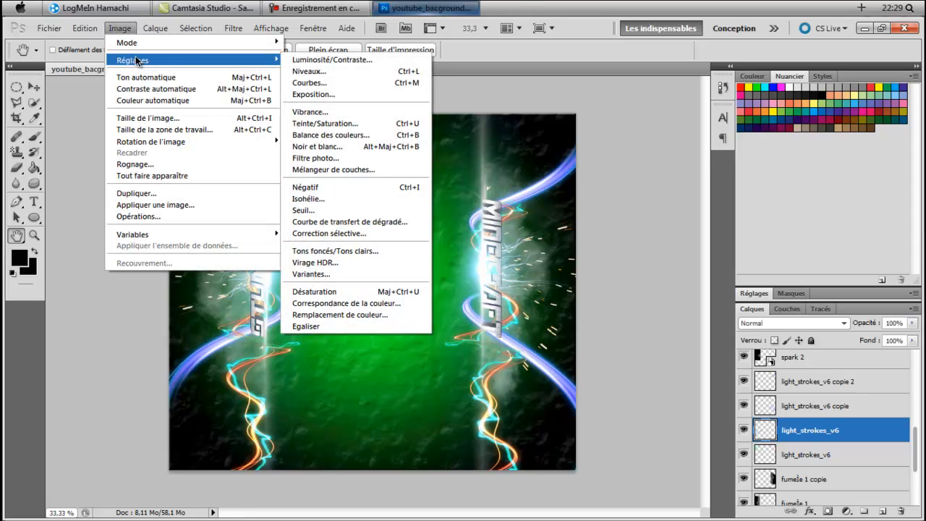
pyautogui.click(339, 123)
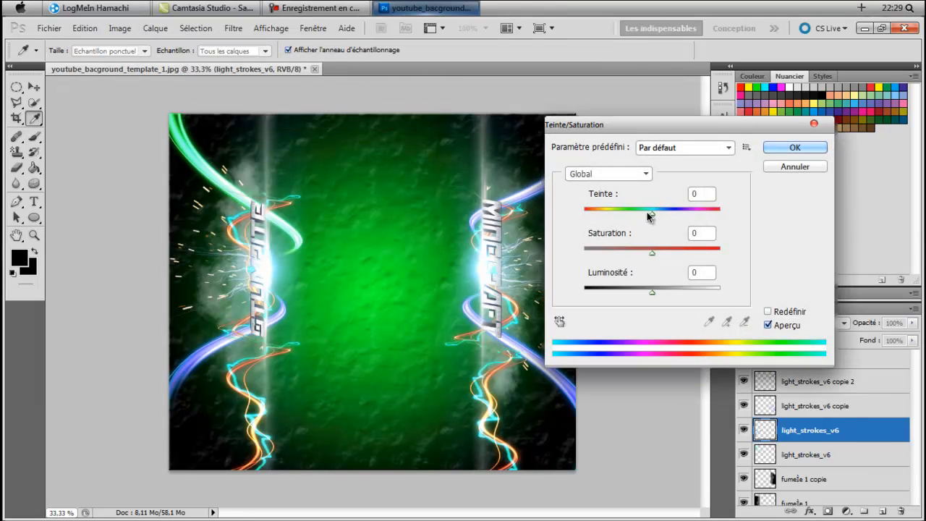
pyautogui.moveTo(648, 216); pyautogui.dragTo(612, 214)
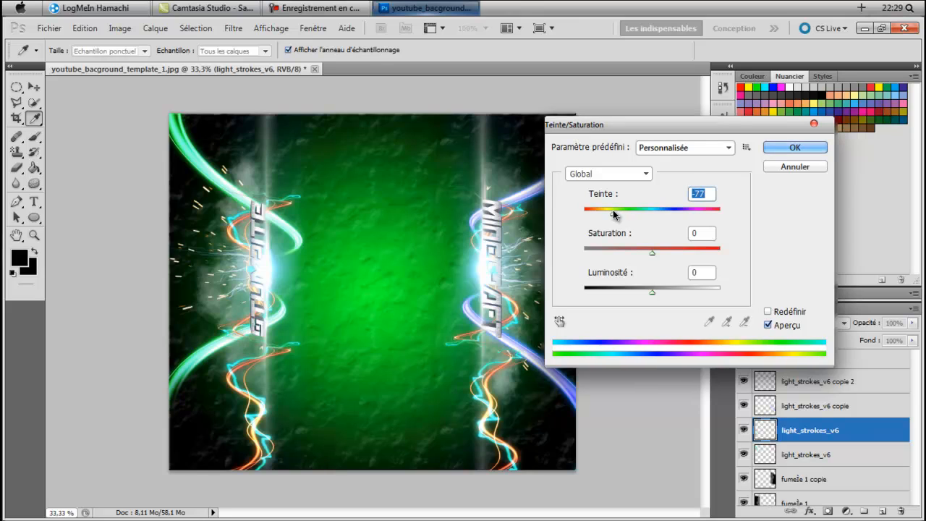
pyautogui.click(809, 150)
# - Recolour the light_strokes_v6 copie layer with Hue/Saturation at a hue of -77
pyautogui.click(848, 403)
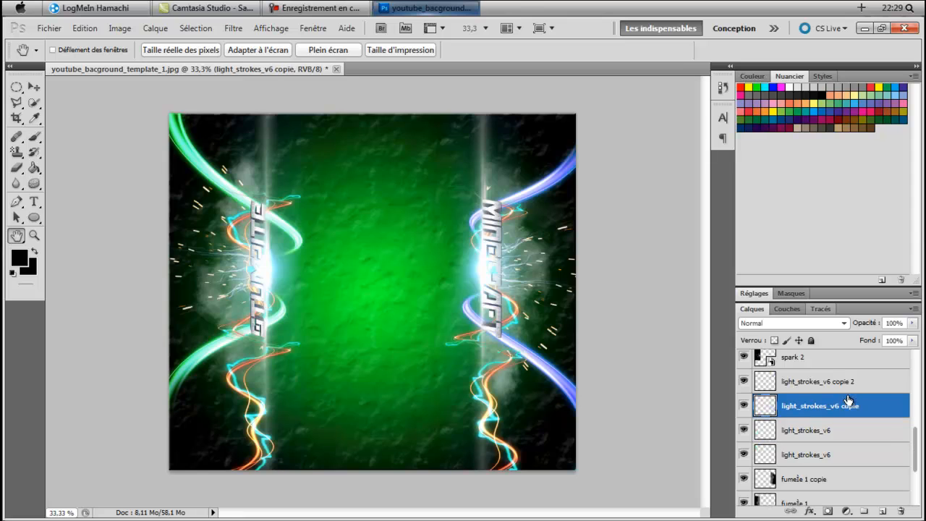
pyautogui.click(129, 29)
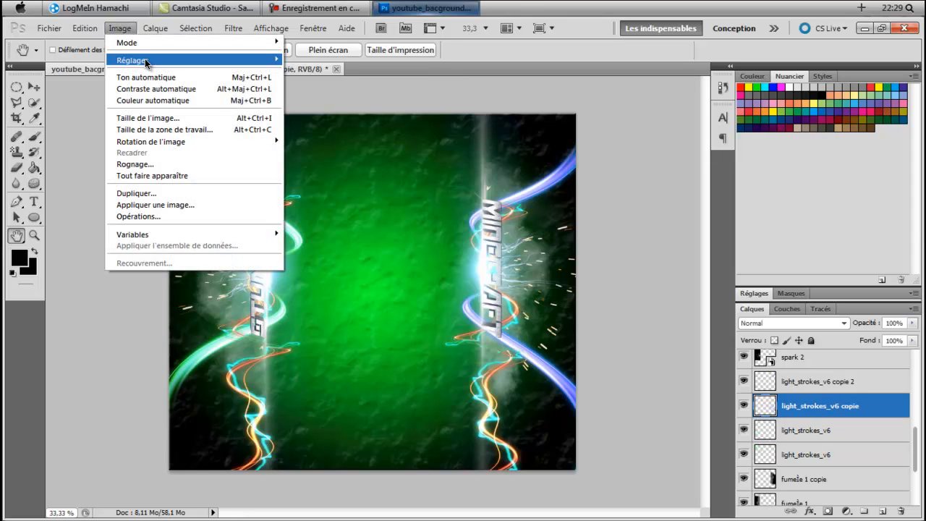
pyautogui.moveTo(137, 60)
pyautogui.click(358, 122)
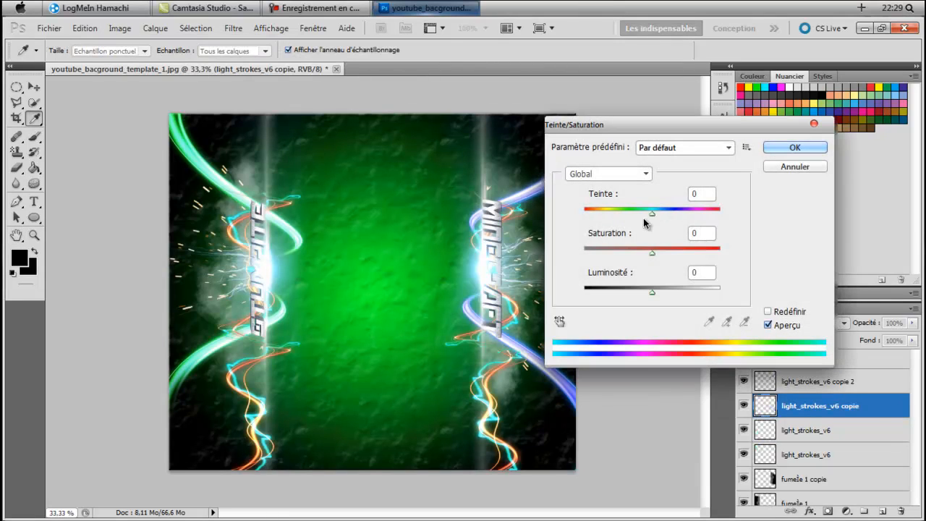
pyautogui.moveTo(653, 213); pyautogui.dragTo(613, 212)
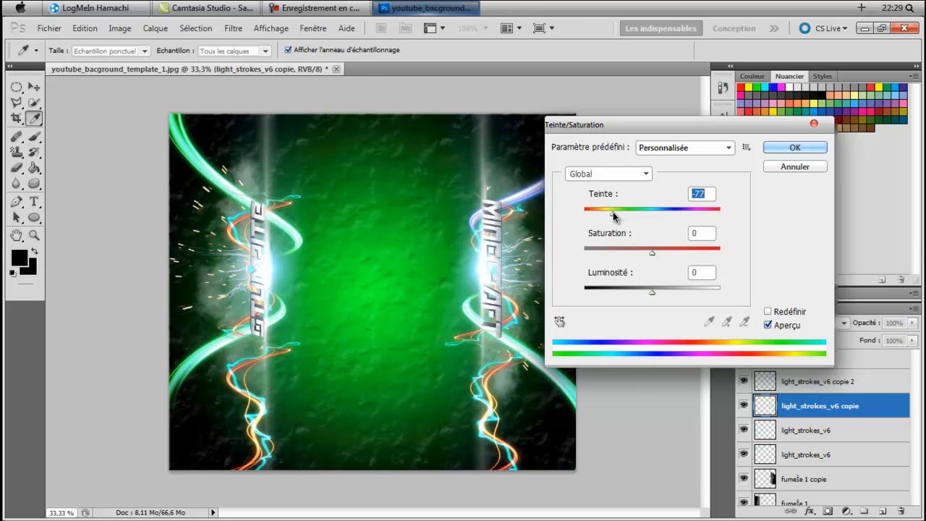
pyautogui.click(794, 147)
# - Recolour the light_strokes_v6 copie 2 layer green by shifting its hue with Hue/Saturation to match the other large strokes
pyautogui.click(817, 381)
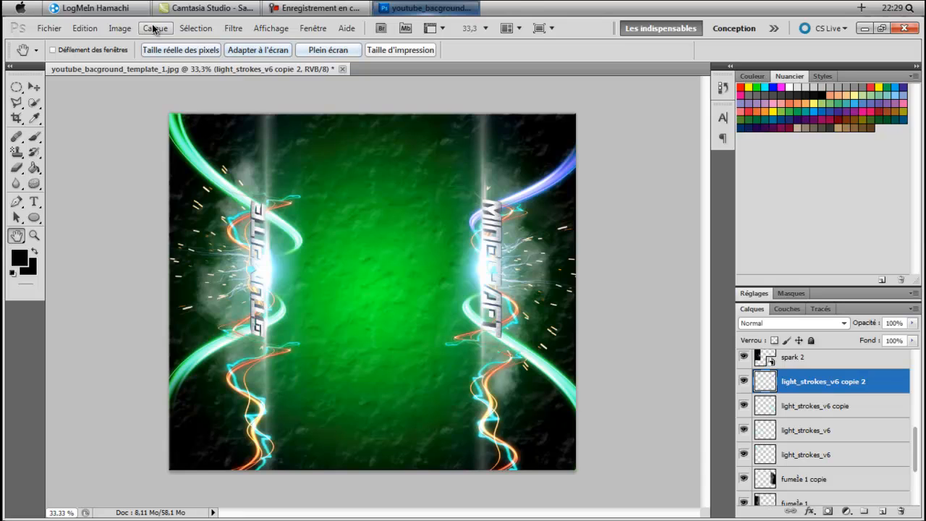
pyautogui.click(120, 28)
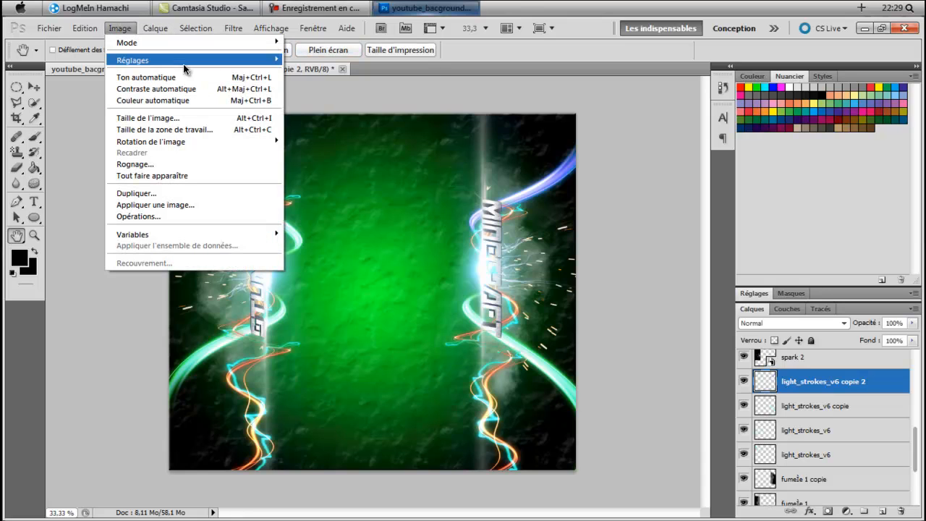
pyautogui.moveTo(185, 62)
pyautogui.click(360, 128)
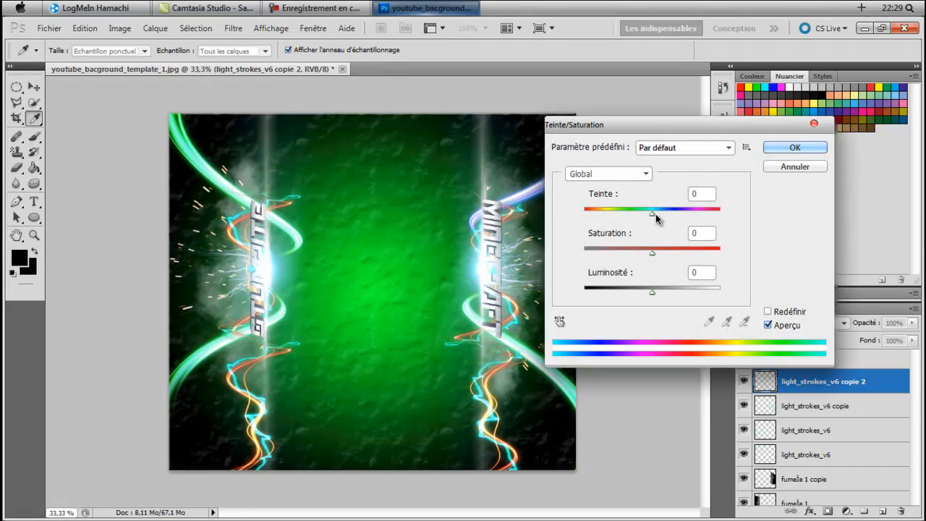
pyautogui.moveTo(652, 212); pyautogui.dragTo(613, 215)
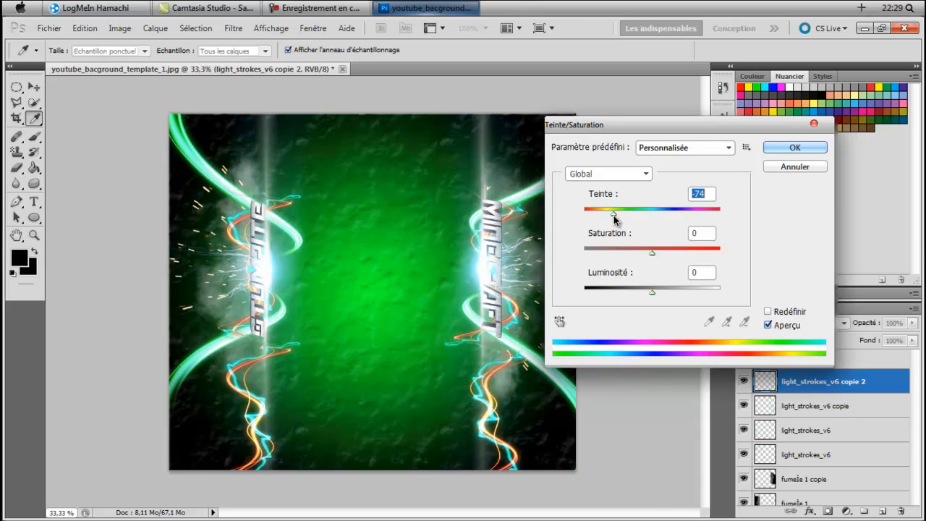
pyautogui.moveTo(612, 215); pyautogui.dragTo(613, 219)
pyautogui.click(803, 150)
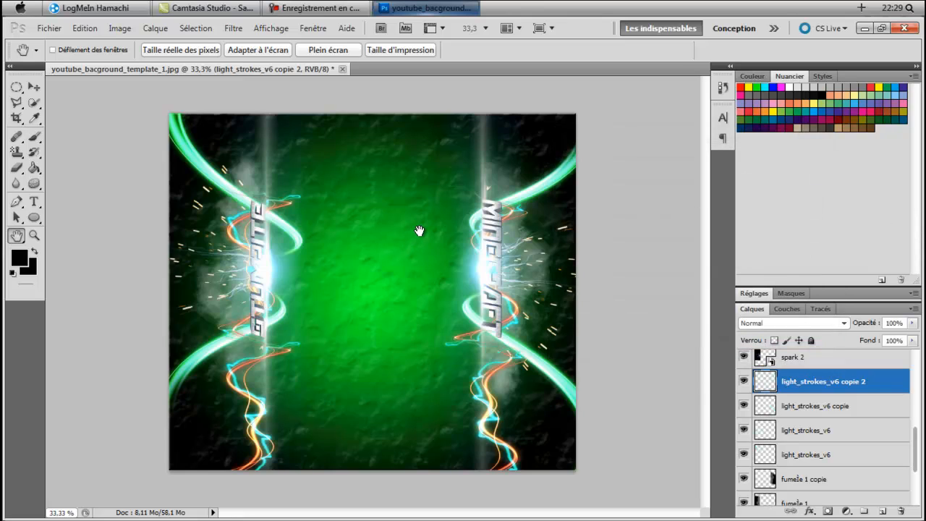
# - Recolour the optical flare copie layer behind the Minecraft text with Hue/Saturation at a hue of -42
pyautogui.scroll(5, 791, 434)
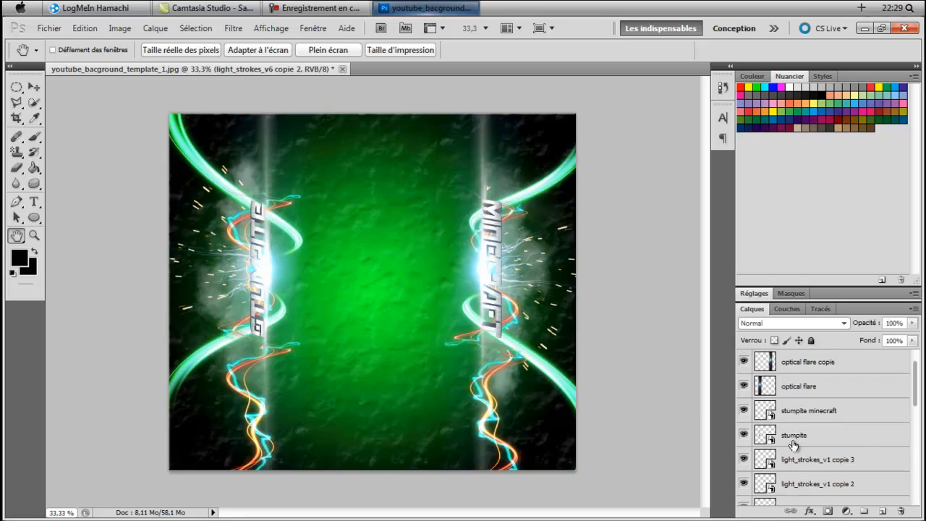
pyautogui.click(818, 364)
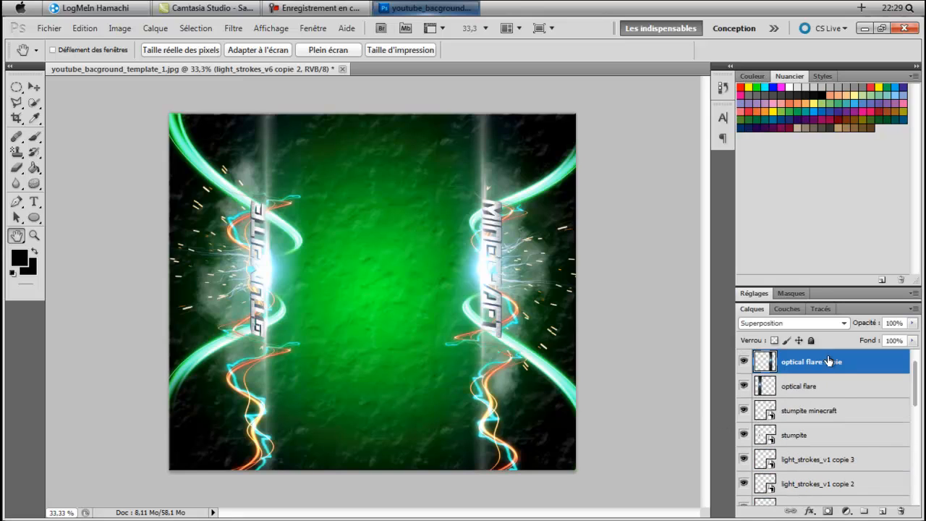
pyautogui.click(120, 29)
pyautogui.moveTo(159, 61)
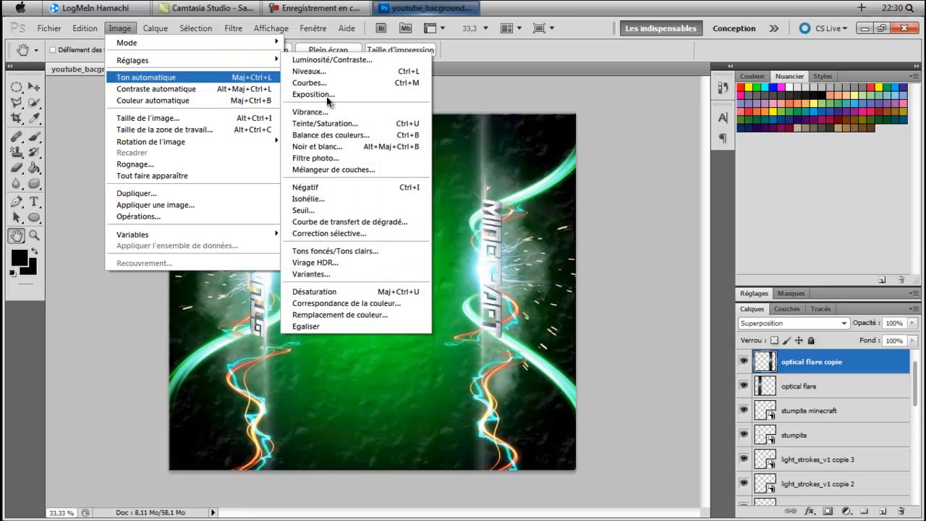
pyautogui.click(405, 128)
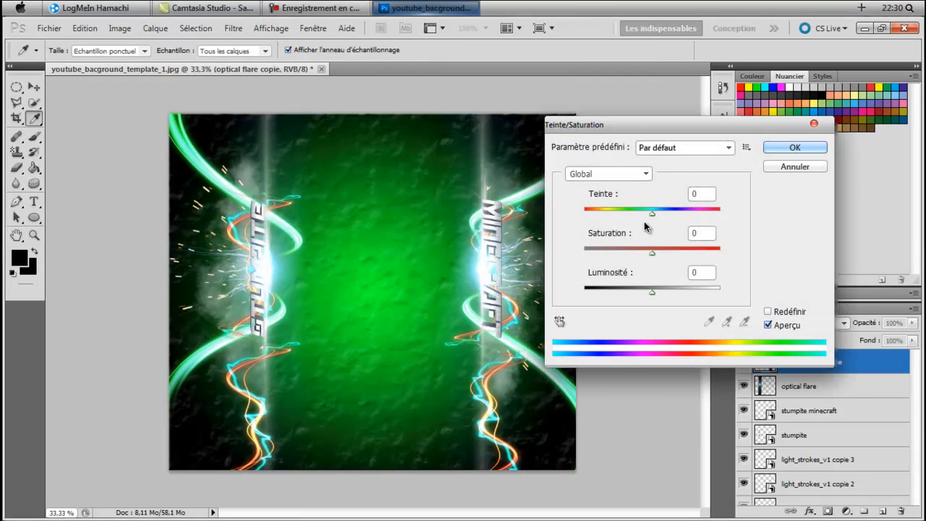
pyautogui.moveTo(652, 214); pyautogui.dragTo(625, 214)
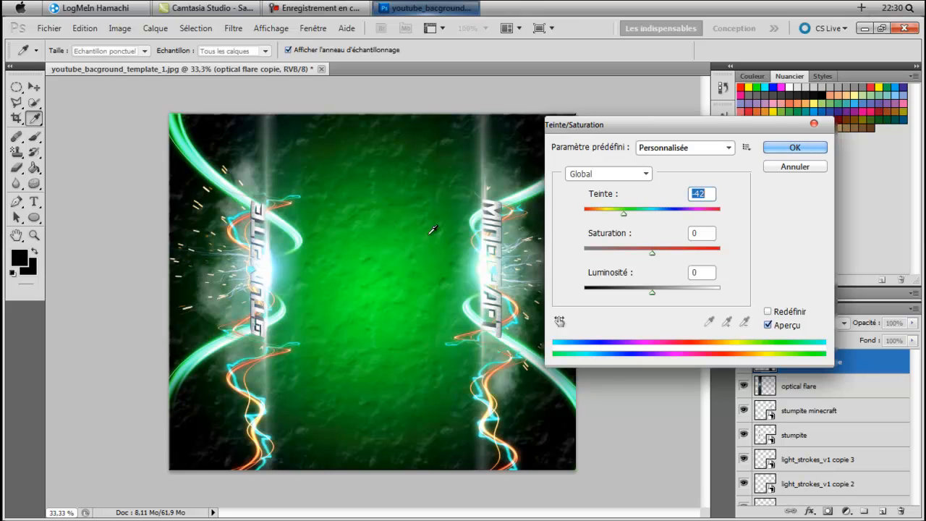
pyautogui.click(773, 151)
pyautogui.press('h')
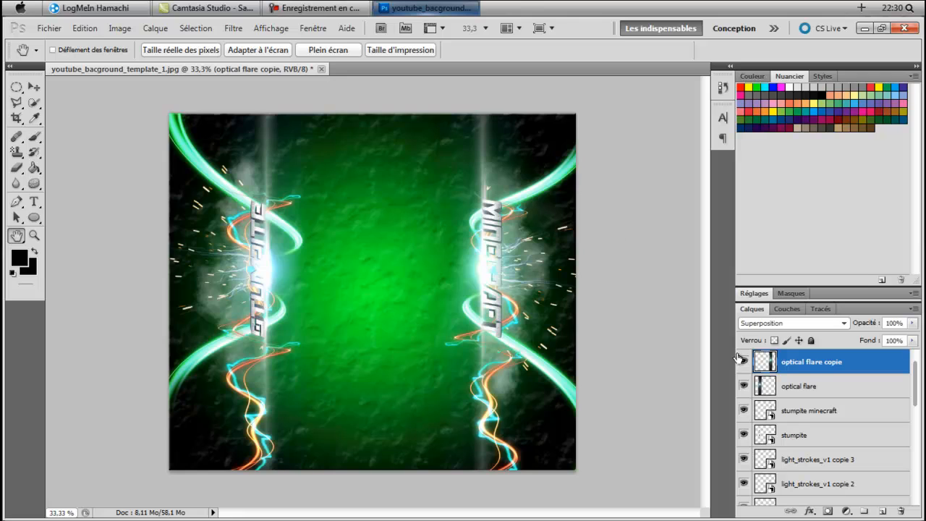
# - Recolour the optical flare layer behind the Stumpite text with Hue/Saturation at a hue of -60
pyautogui.click(804, 385)
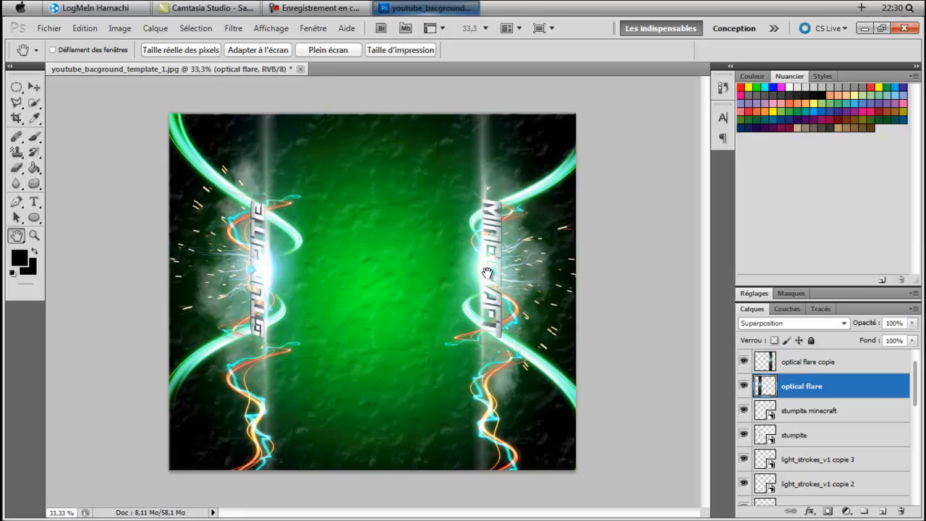
pyautogui.click(119, 28)
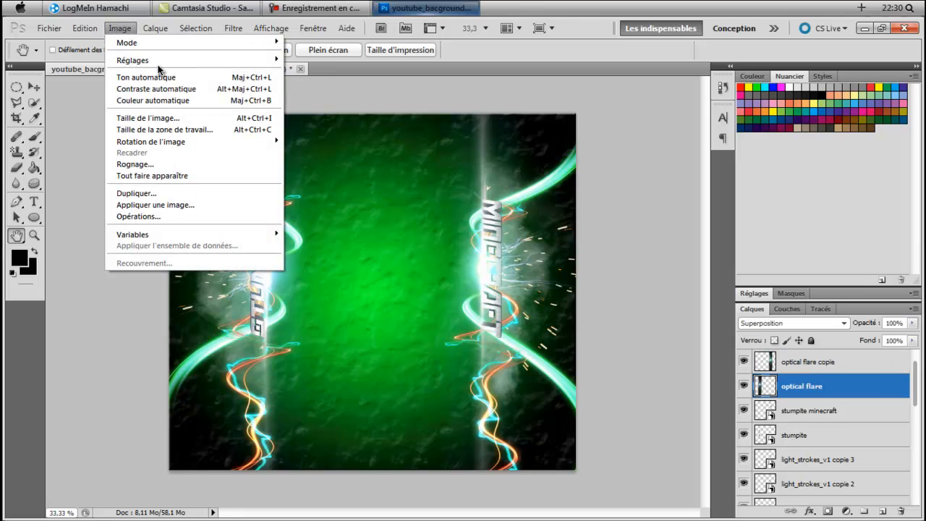
pyautogui.moveTo(163, 61)
pyautogui.click(346, 124)
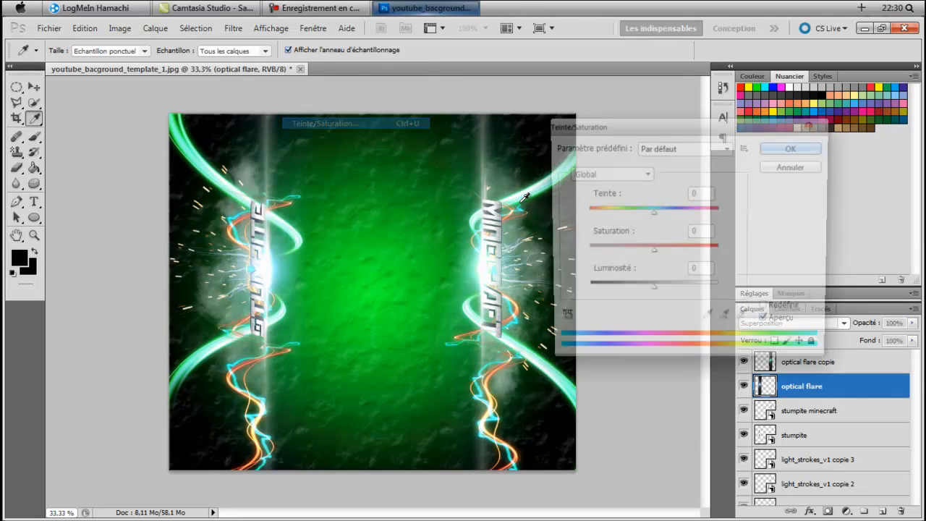
pyautogui.moveTo(651, 214); pyautogui.dragTo(613, 212)
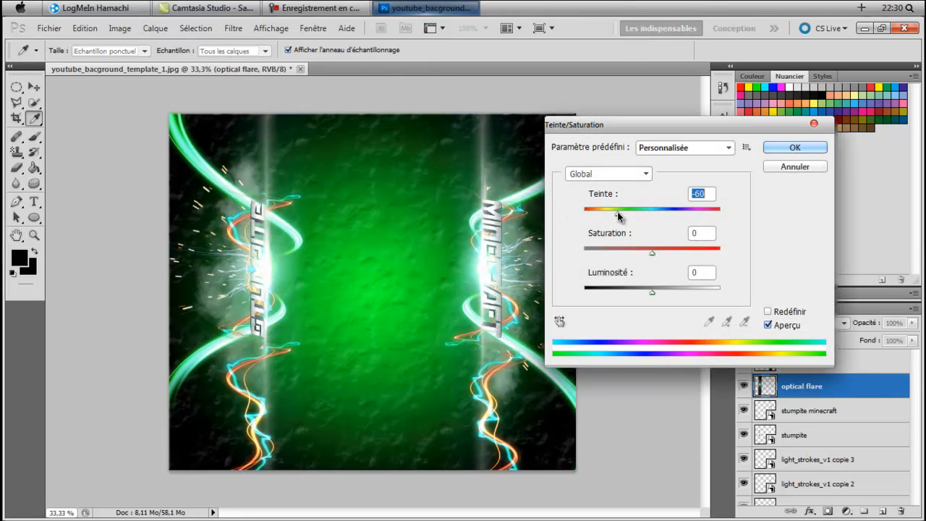
pyautogui.click(795, 148)
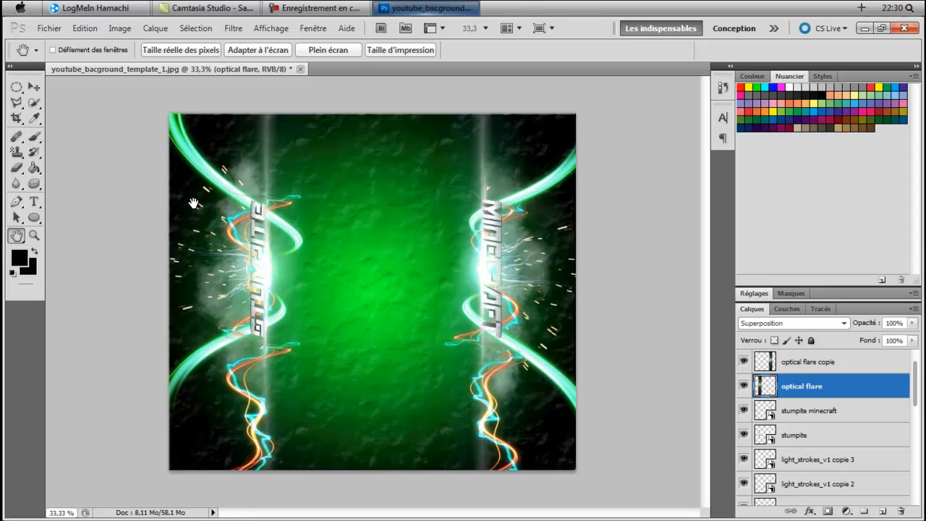
# - Start saving a copy to the desktop's Cinema 12 mes créations > Background folder and choose the JPEG format
pyautogui.click(44, 27)
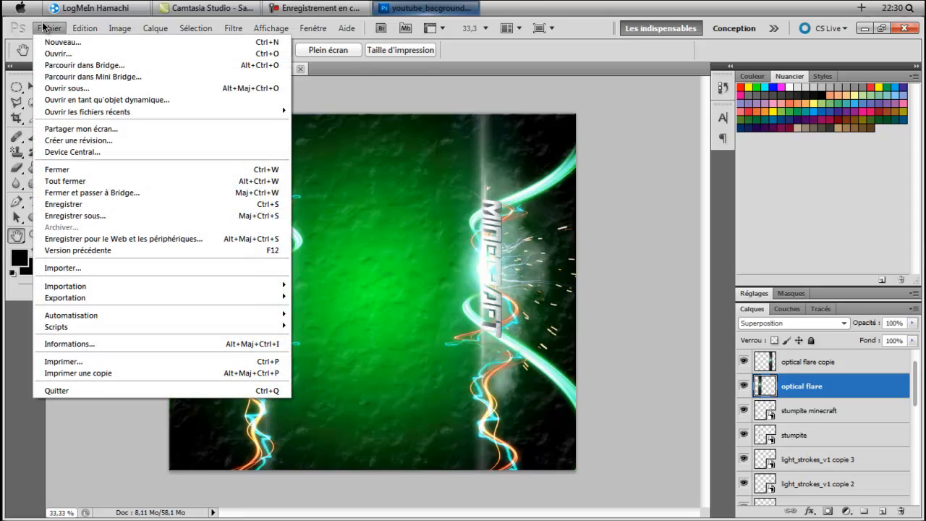
pyautogui.click(133, 218)
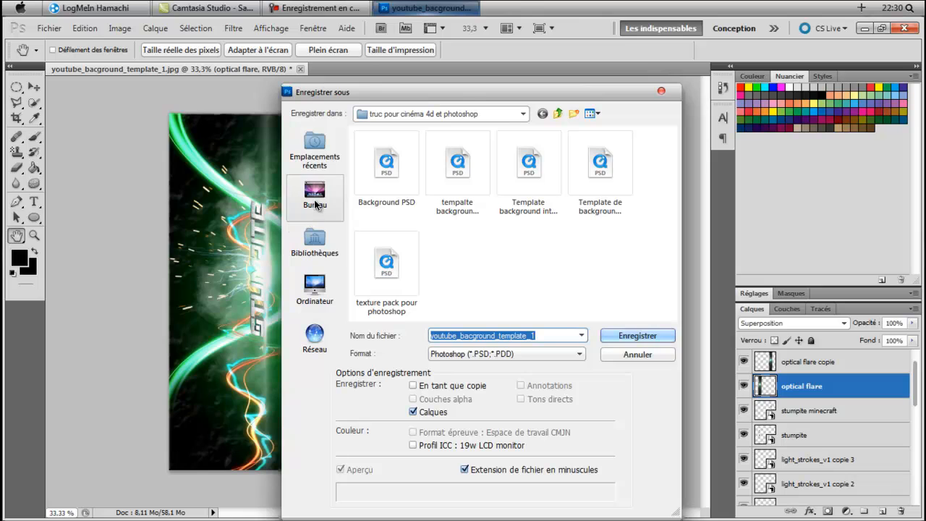
pyautogui.click(315, 203)
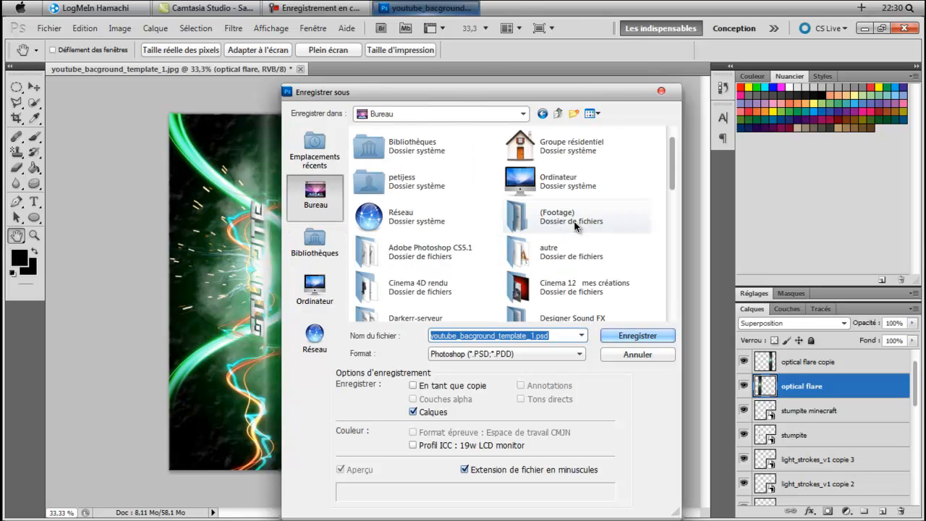
pyautogui.doubleClick(585, 295)
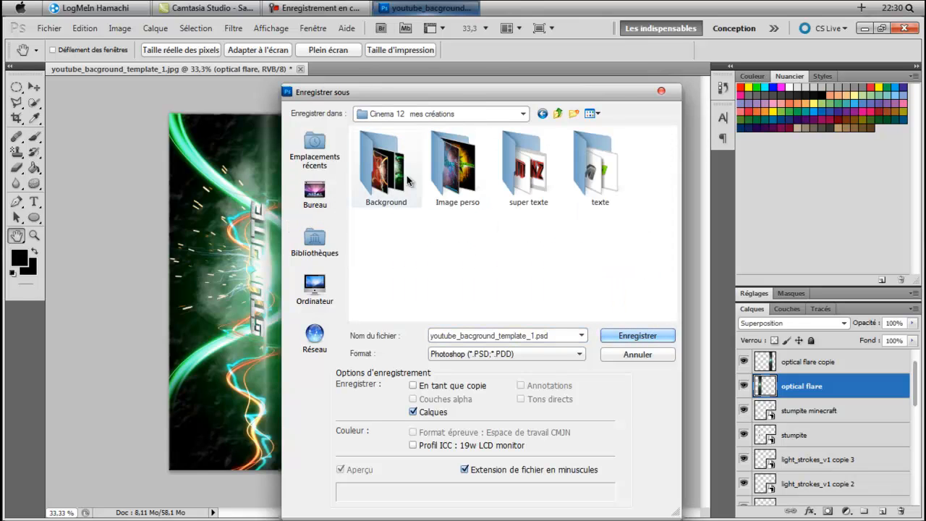
pyautogui.doubleClick(384, 173)
pyautogui.click(537, 353)
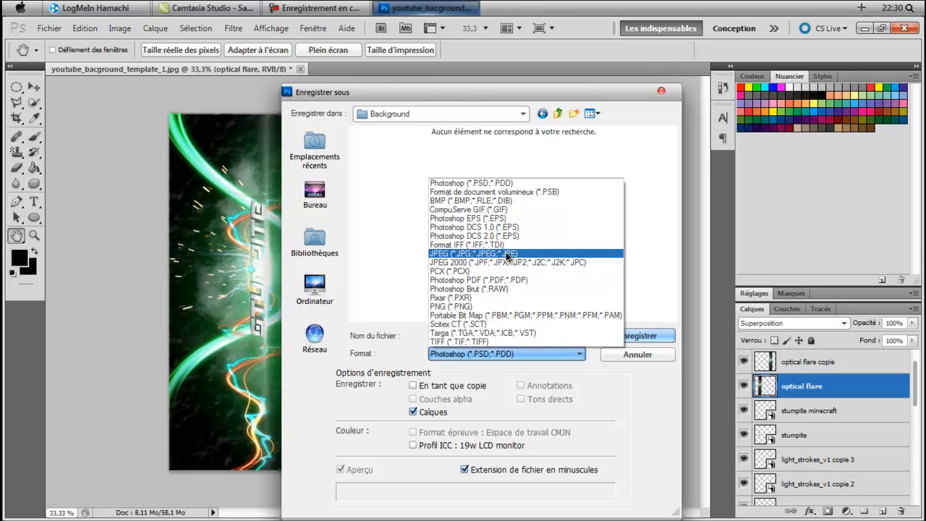
pyautogui.click(479, 257)
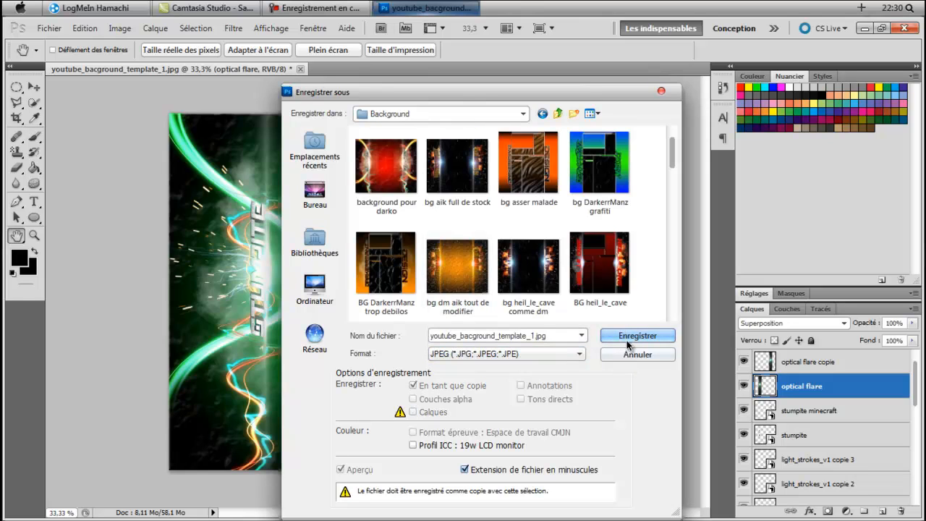
# - Name the JPEG copy "background stumpite par darkerrManz" and save it in the Background folder
pyautogui.doubleClick(571, 335)
pyautogui.press('BackSpace')
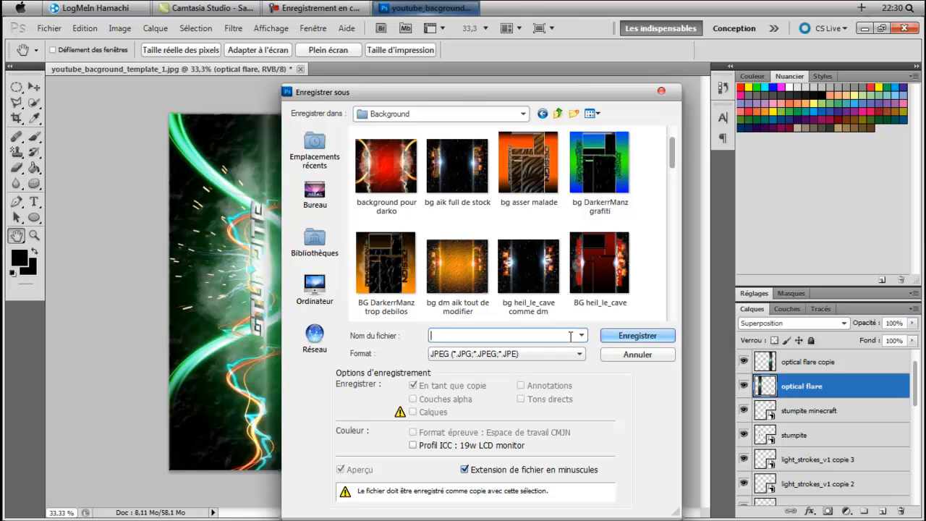
pyautogui.write('background')
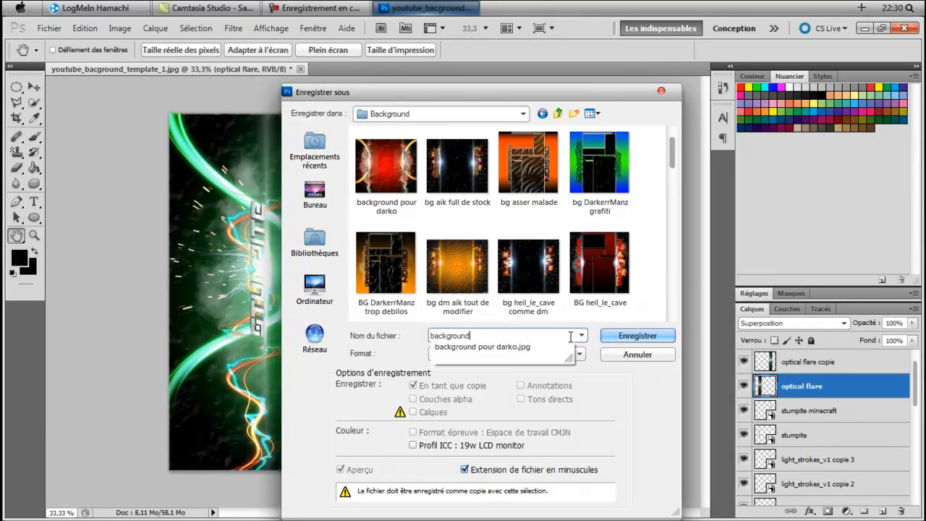
pyautogui.write(' stumpite par darkerrManz')
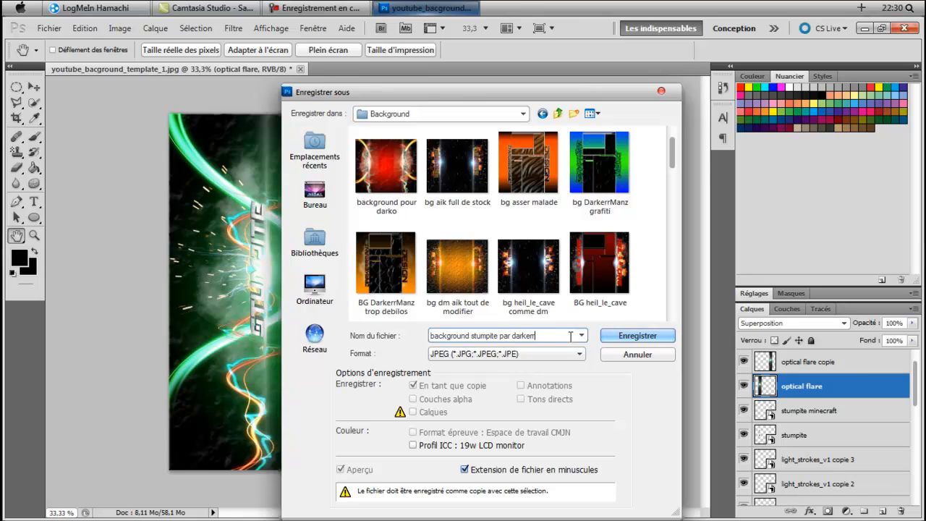
pyautogui.click(631, 336)
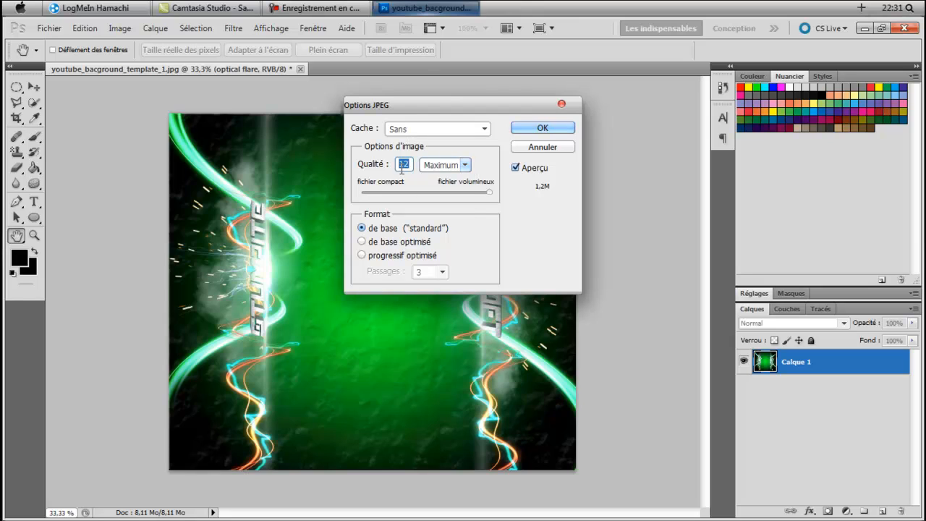
# - Set the JPEG quality to Elevée (8) with the standard base format and complete the export
pyautogui.click(467, 167)
pyautogui.click(463, 195)
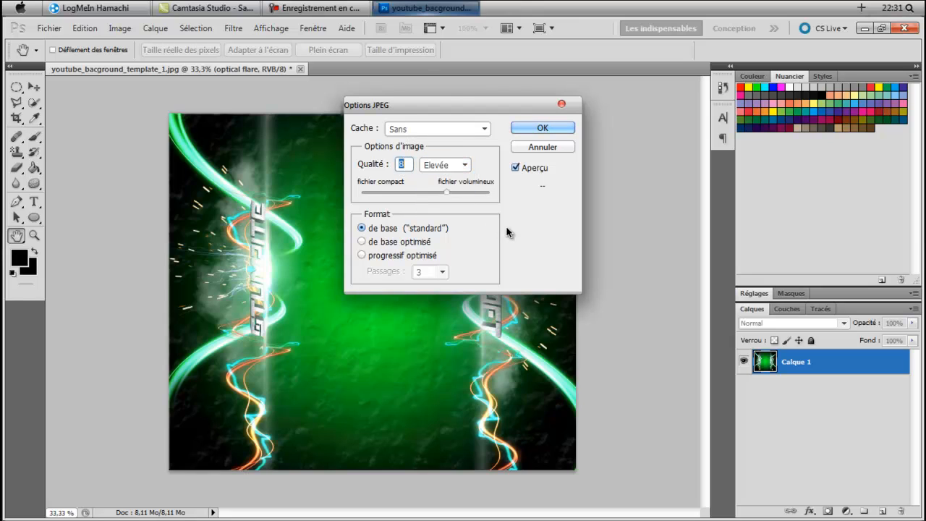
pyautogui.click(464, 166)
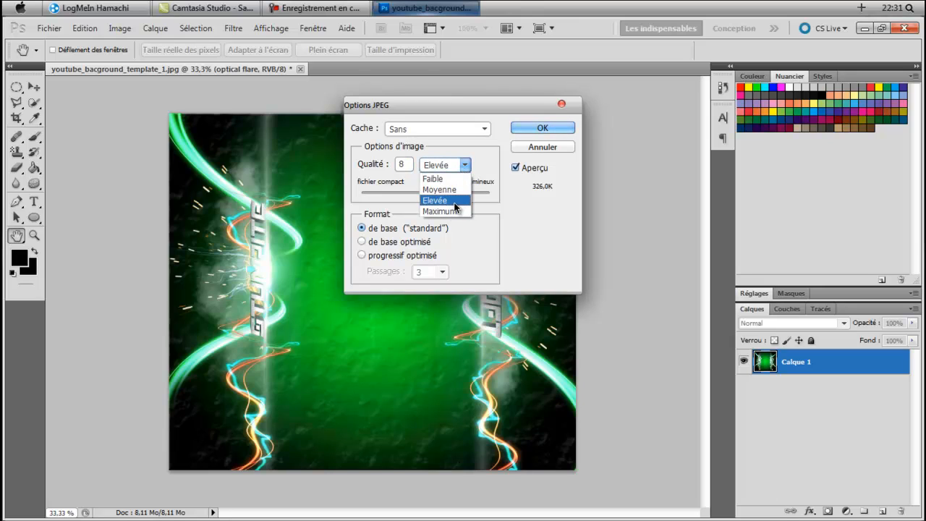
pyautogui.click(447, 201)
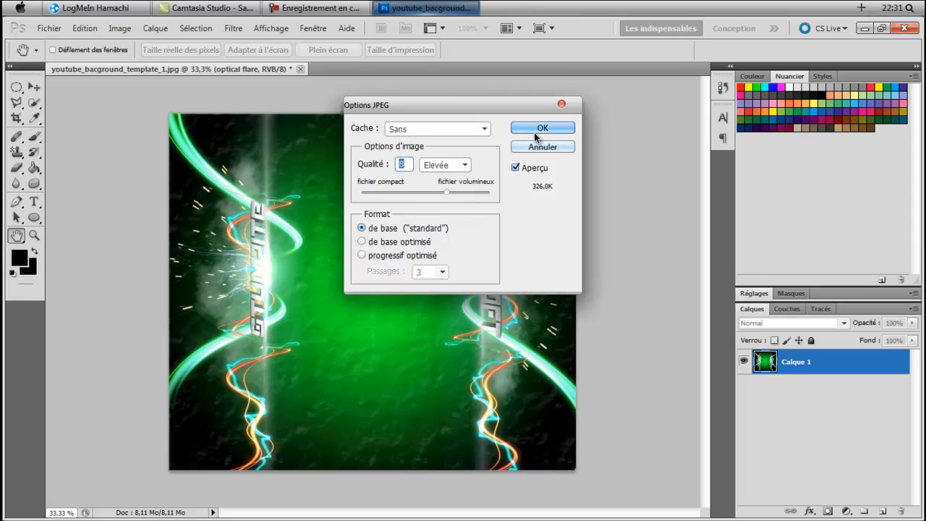
pyautogui.click(538, 128)
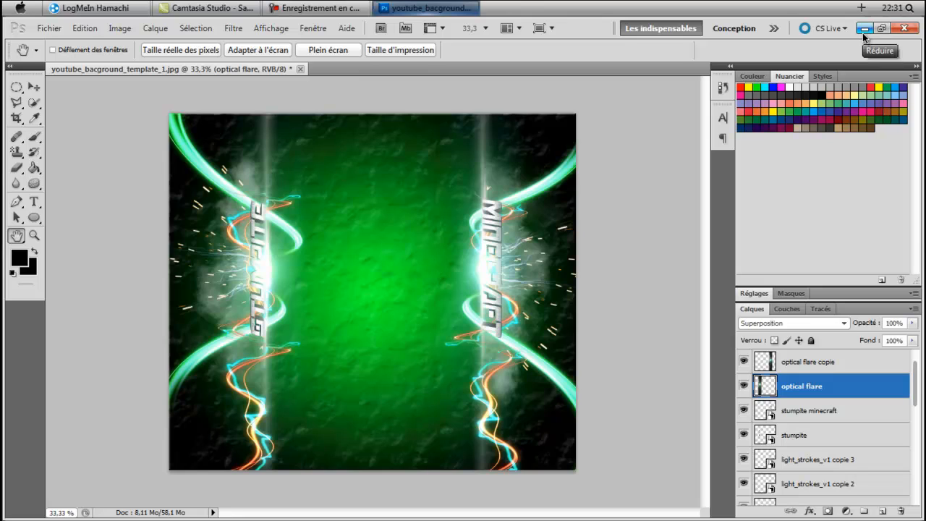
pyautogui.click(49, 28)
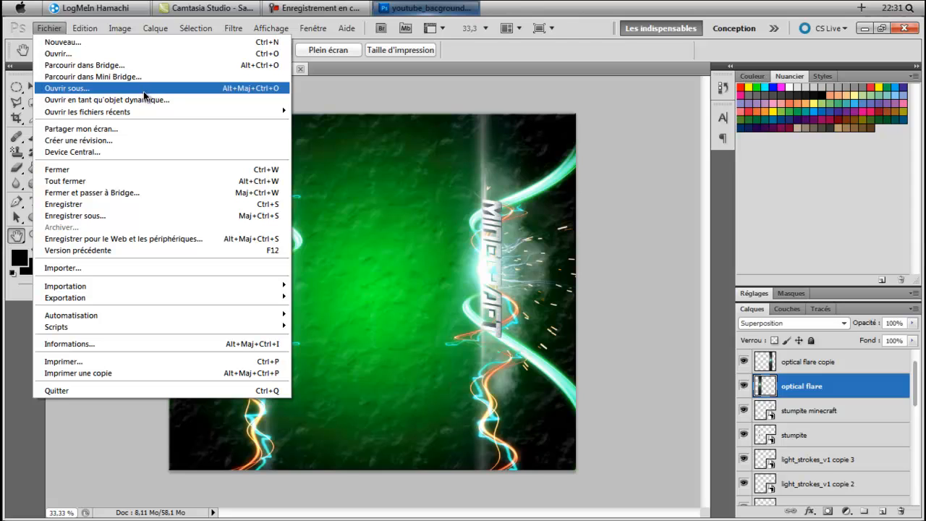
pyautogui.click(130, 215)
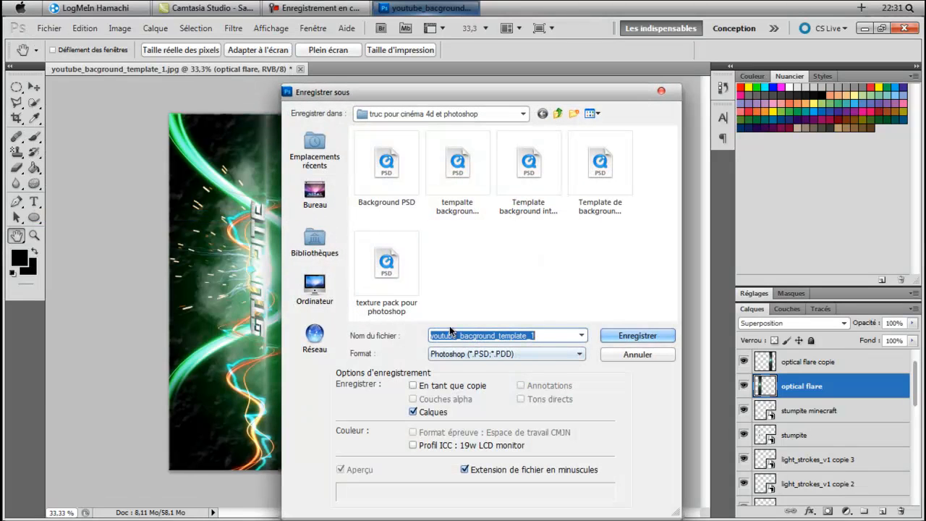
pyautogui.click(303, 201)
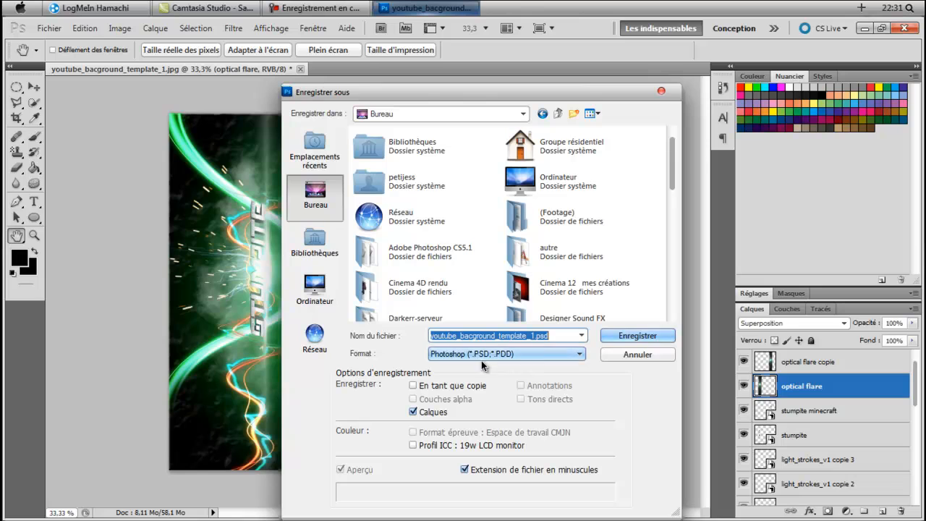
pyautogui.press('Return')
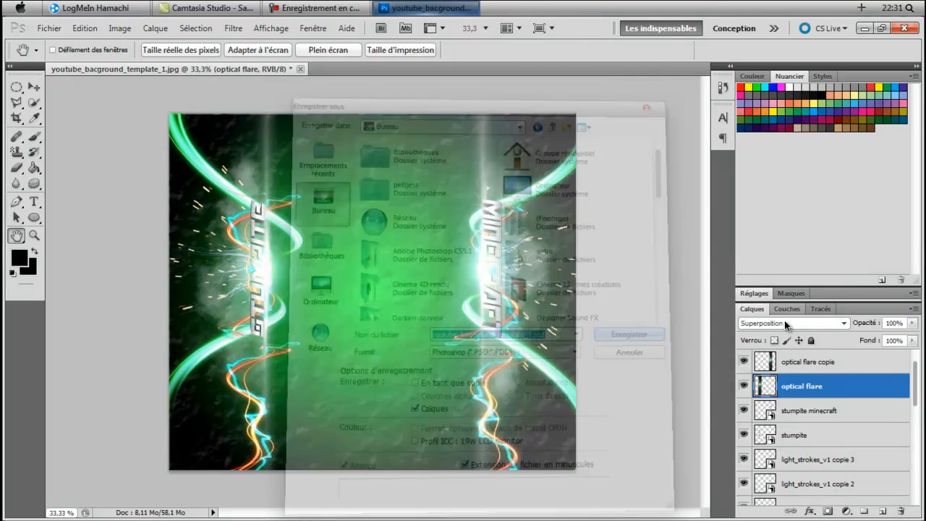
pyautogui.scroll(-5, 814, 434)
pyautogui.scroll(5, 825, 416)
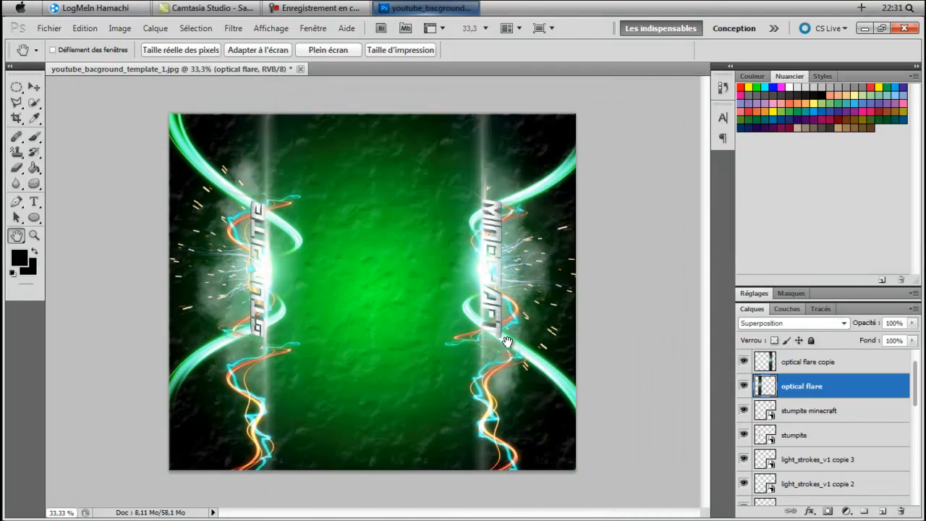
pyautogui.scroll(-3, 830, 434)
pyautogui.scroll(3, 832, 441)
# - Minimise Photoshop and try to open the qn1unozb desktop image with Adobe Photoshop CS5.1
pyautogui.click(863, 28)
pyautogui.rightClick(274, 190)
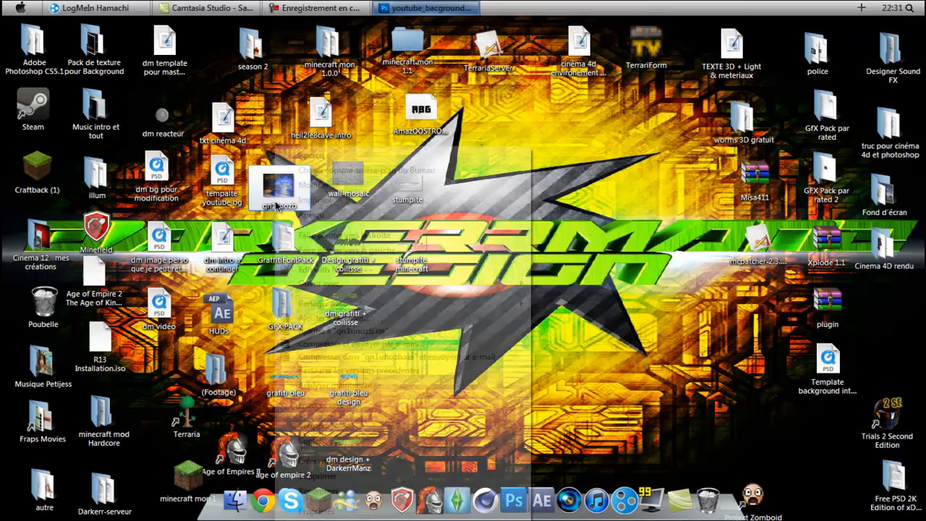
pyautogui.moveTo(354, 285)
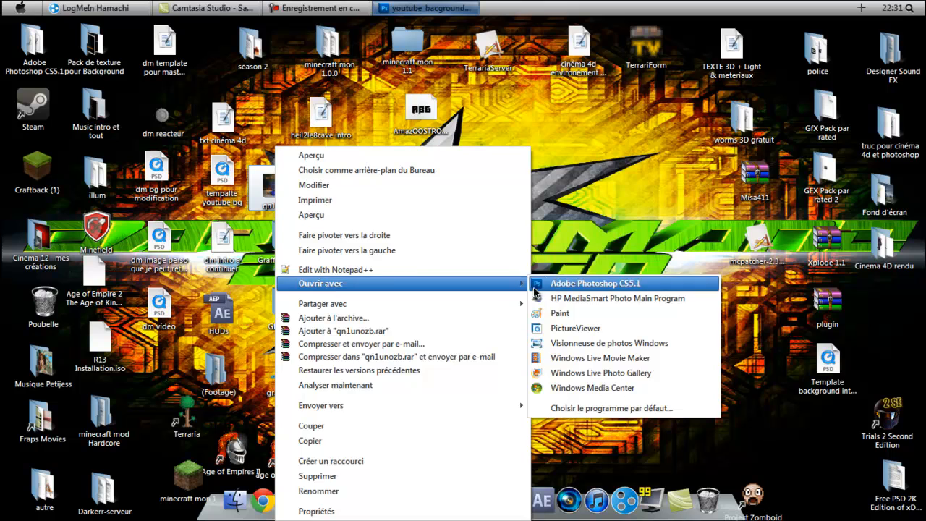
pyautogui.click(578, 284)
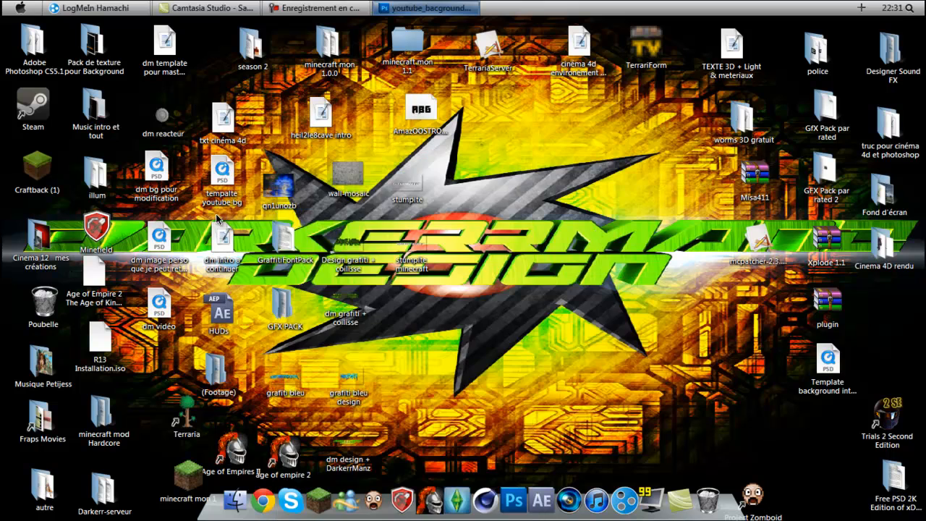
# - Open the image "darkerrmanx trop debilos de texte" from Cinema 12 mes créations > Image perso in Photoshop
pyautogui.doubleClick(37, 235)
pyautogui.doubleClick(544, 138)
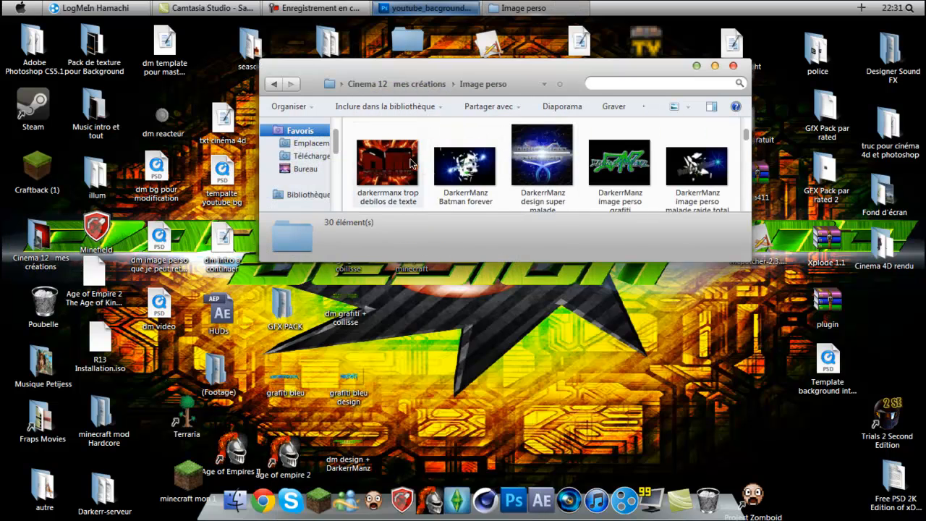
pyautogui.rightClick(410, 147)
pyautogui.click(379, 285)
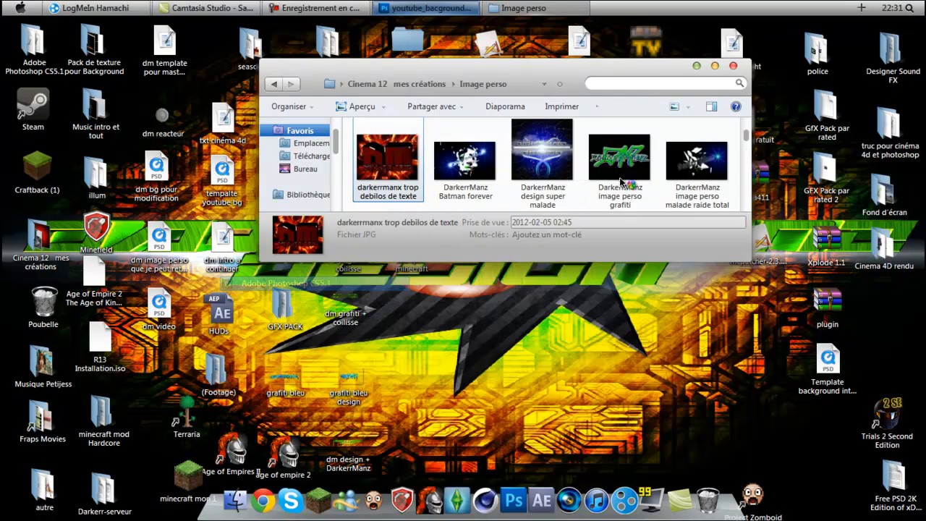
pyautogui.click(733, 65)
pyautogui.click(375, 9)
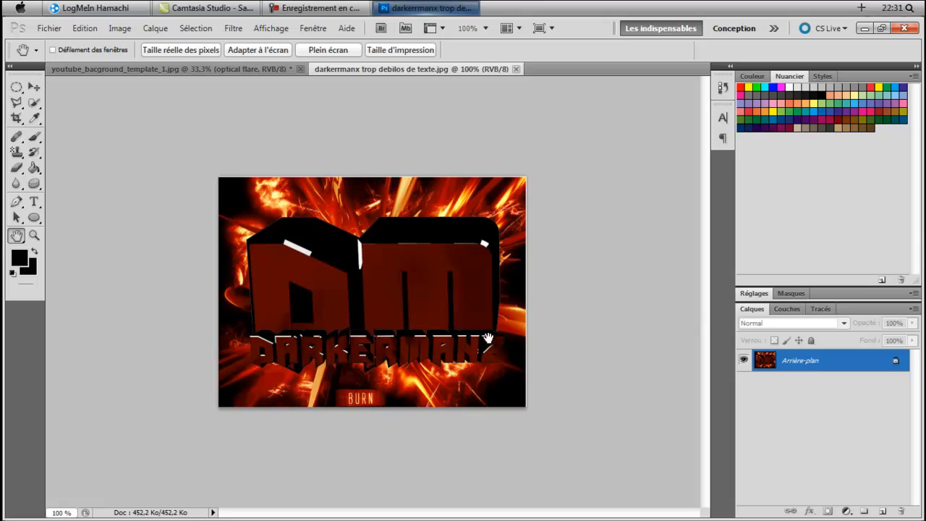
# - Close the "darkerrmanx trop debilos de texte" image and quit Photoshop
pyautogui.click(516, 69)
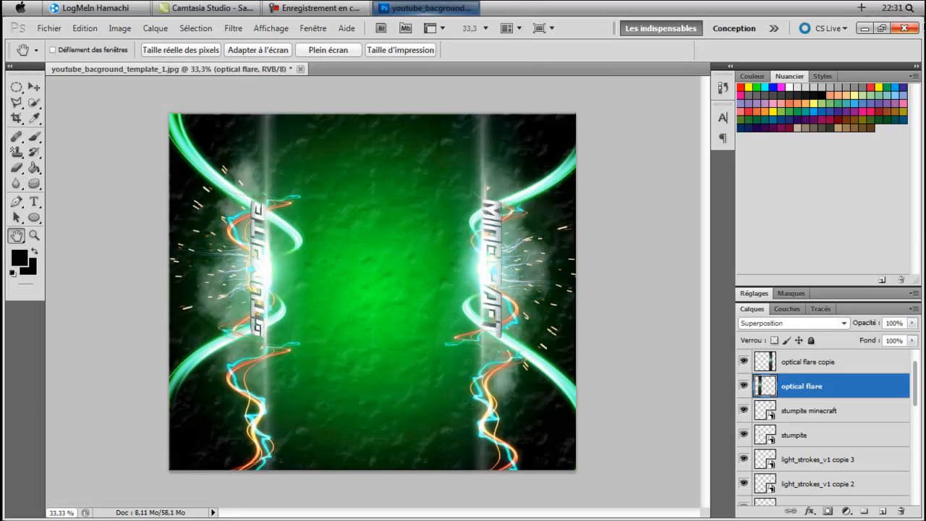
pyautogui.click(904, 28)
pyautogui.click(476, 220)
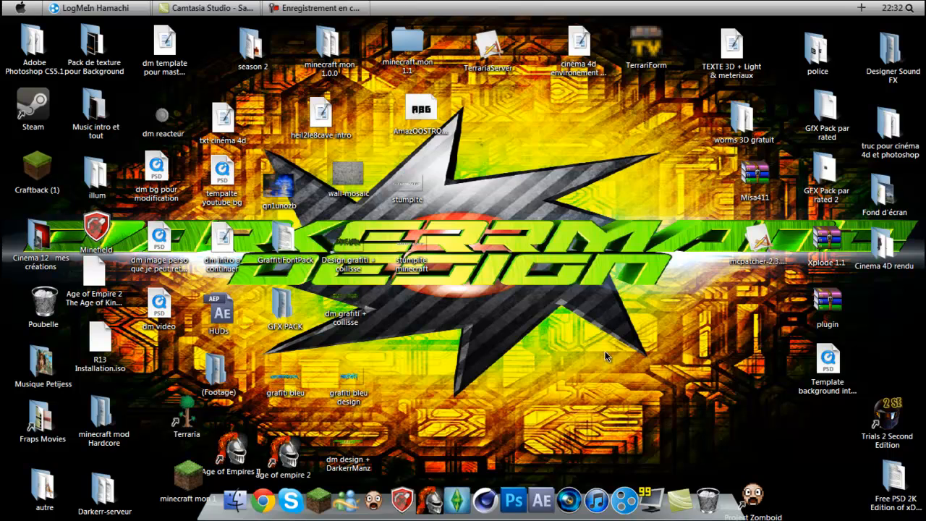
pyautogui.moveTo(447, 415); pyautogui.dragTo(557, 289)
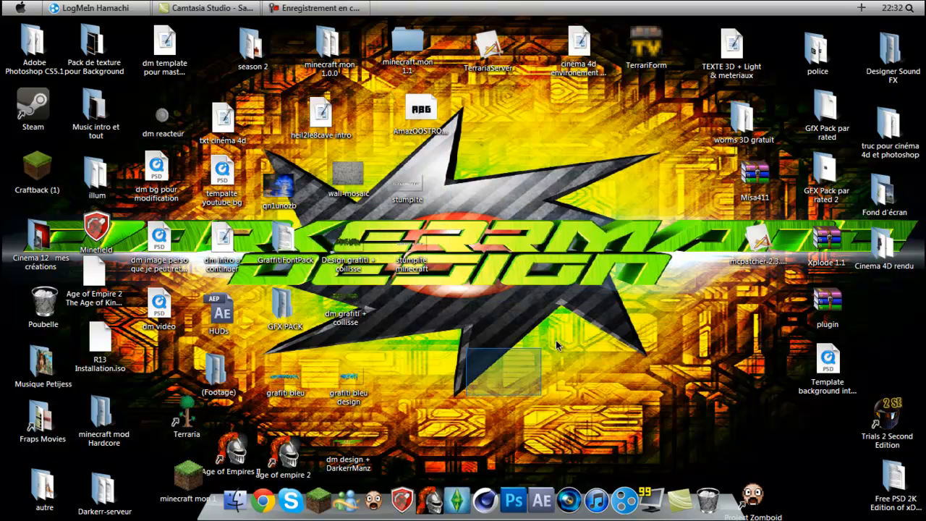